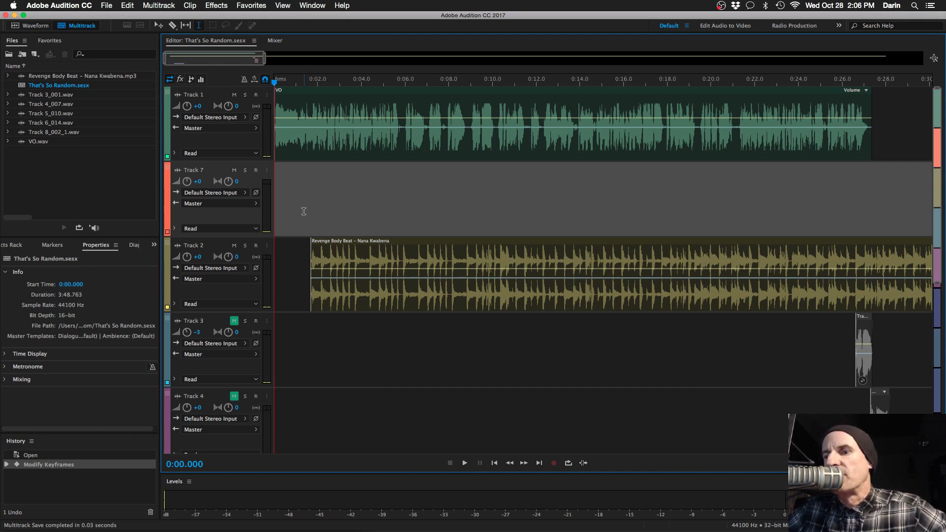
Step: Lower the volume envelope of the Revenge Body Beat clip on Track 2, auditioning the mix from the session start
key("space")
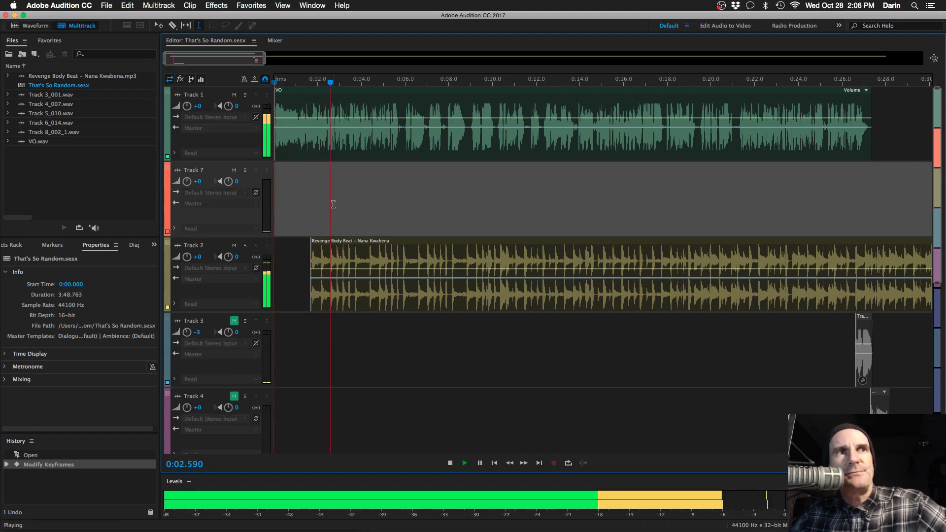
key("space")
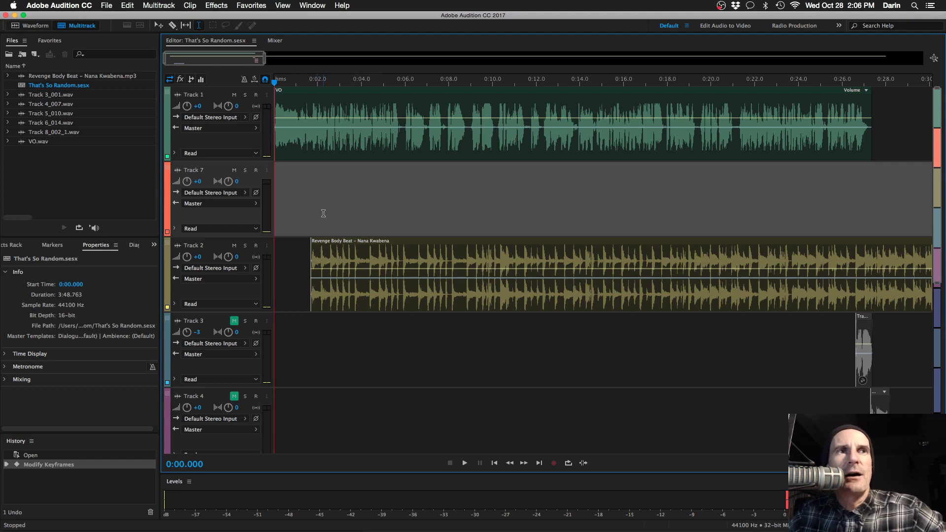
left_click(411, 258)
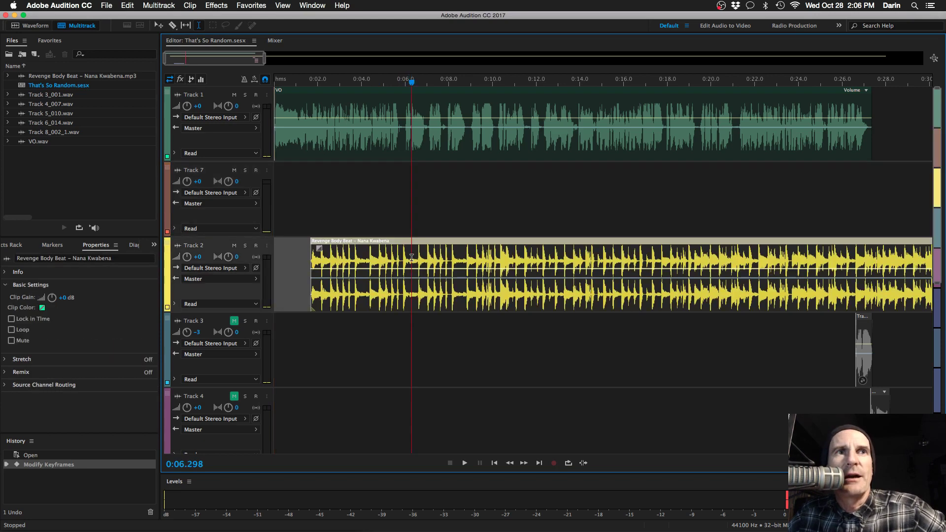
left_click_drag(408, 271, 324, 210)
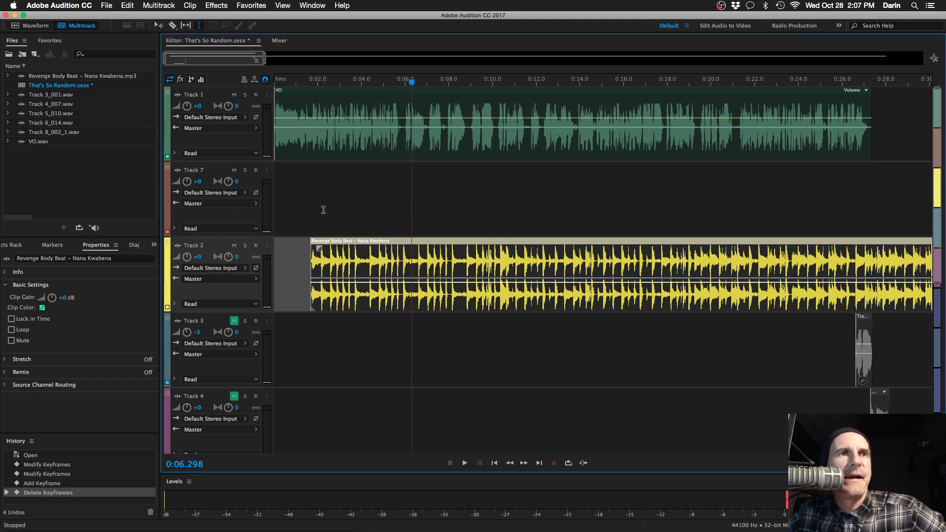
key("Home")
key("space")
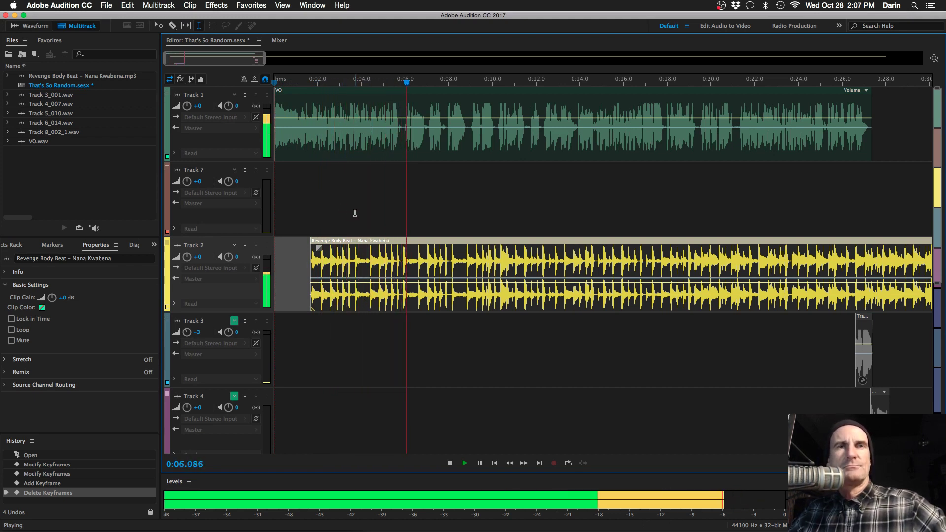
key("space")
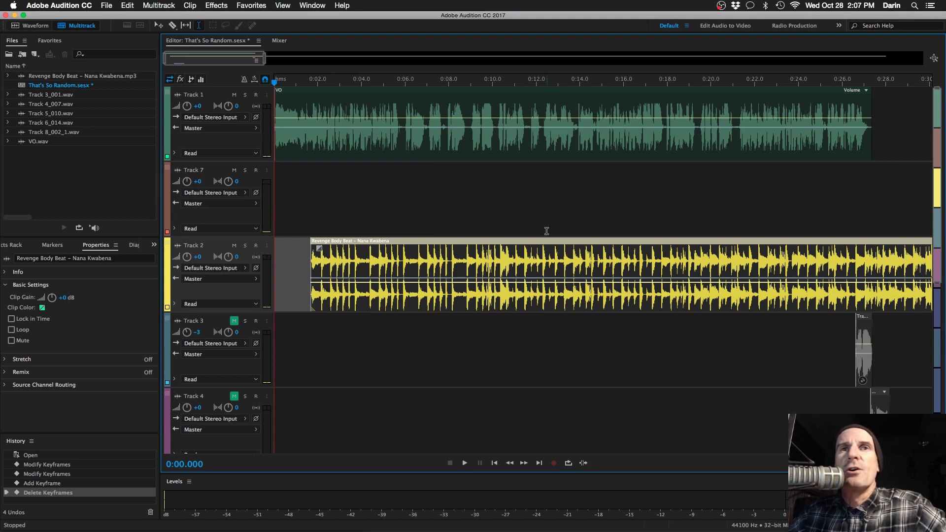
Step: Play the mix around the end of the voice-over, from about 0:24.6 and from about 0:27.3
left_click(811, 211)
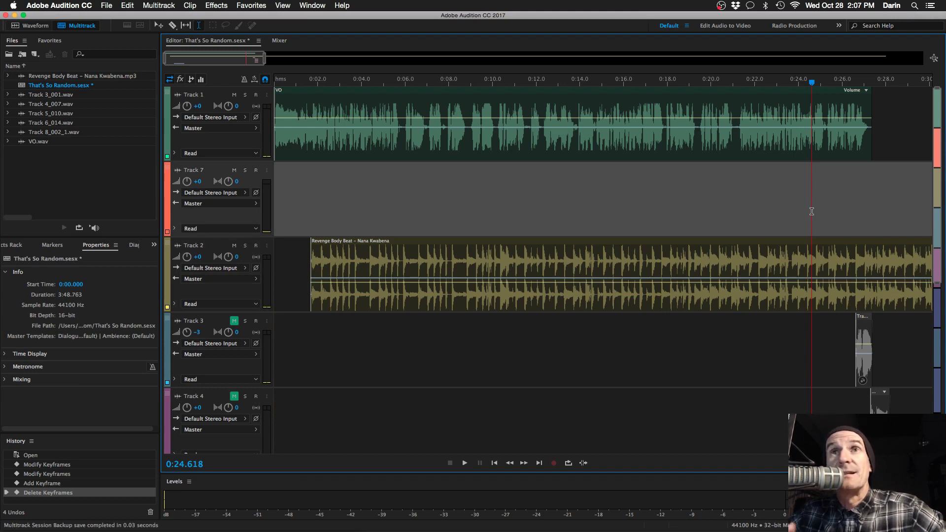
key("space")
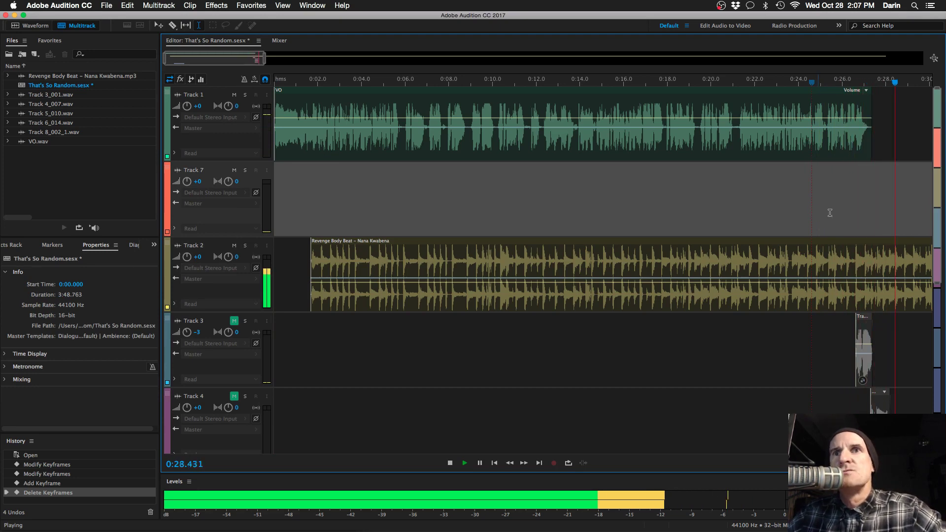
key("space")
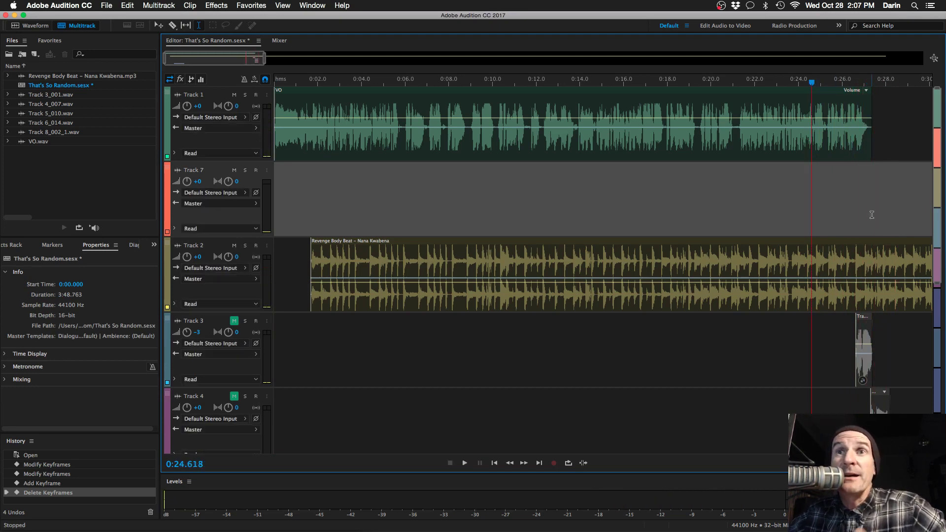
left_click(869, 216)
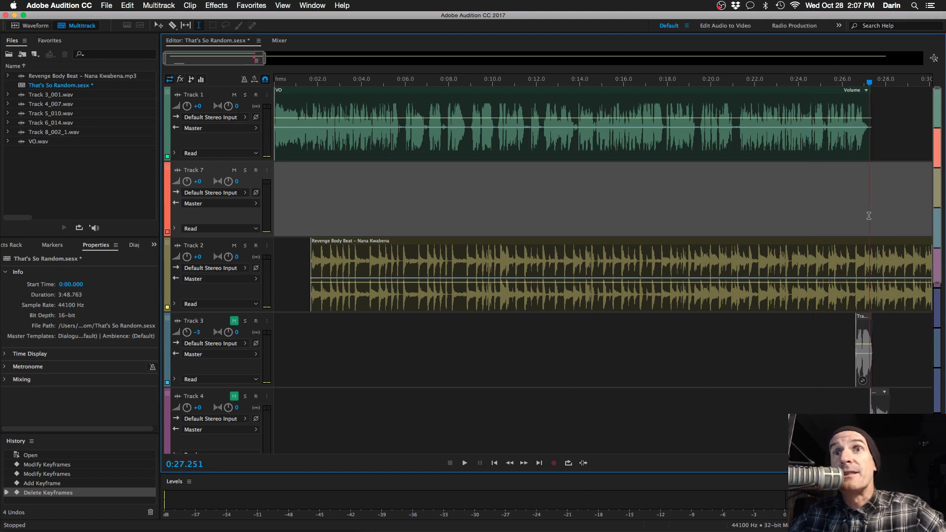
key("space")
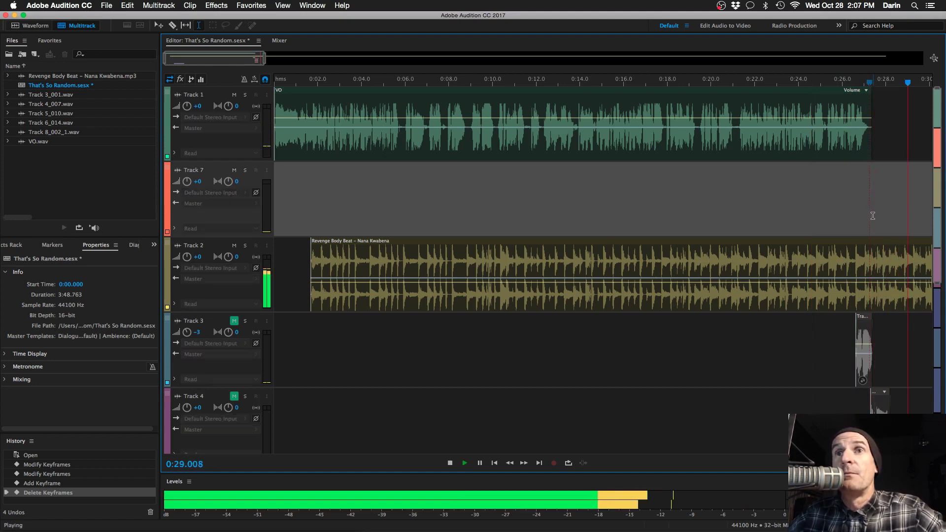
key("space")
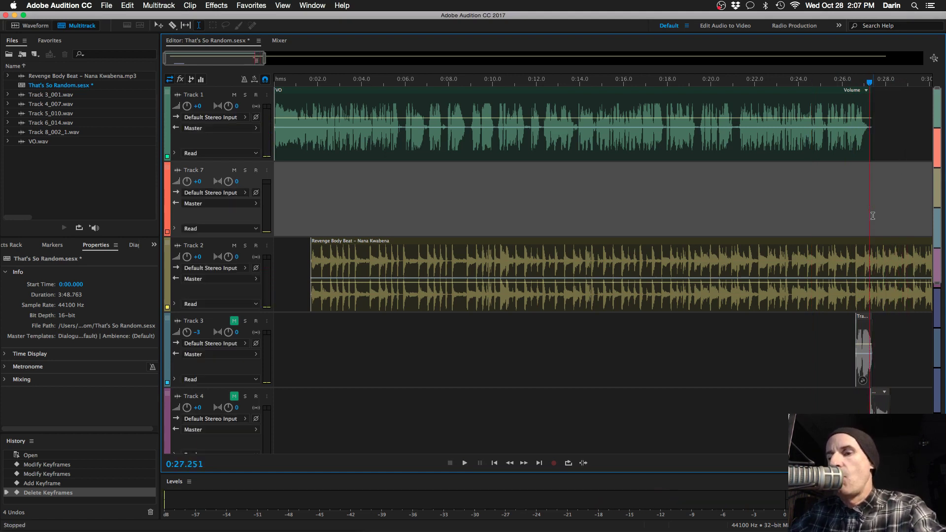
Step: Play the last seconds of the full music clip on Track 2, from about 3:31
key("backslash")
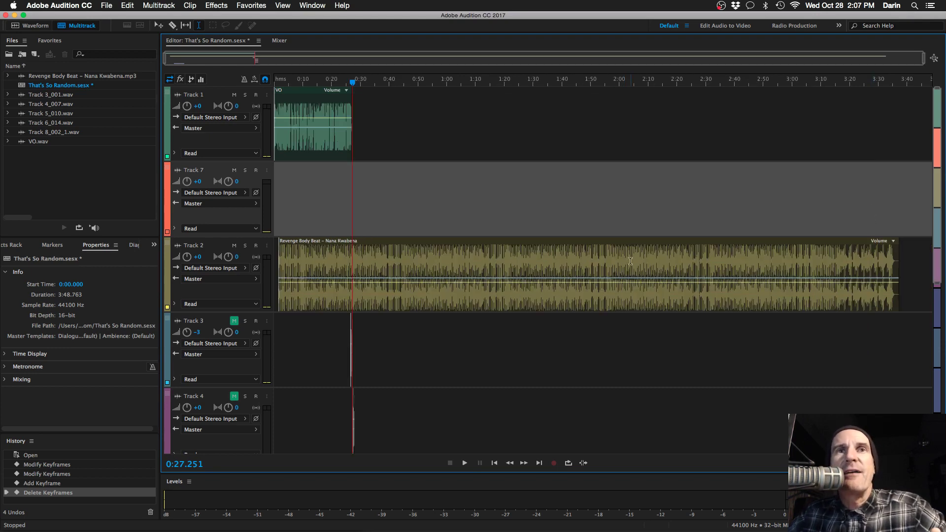
left_click(882, 258)
key("space")
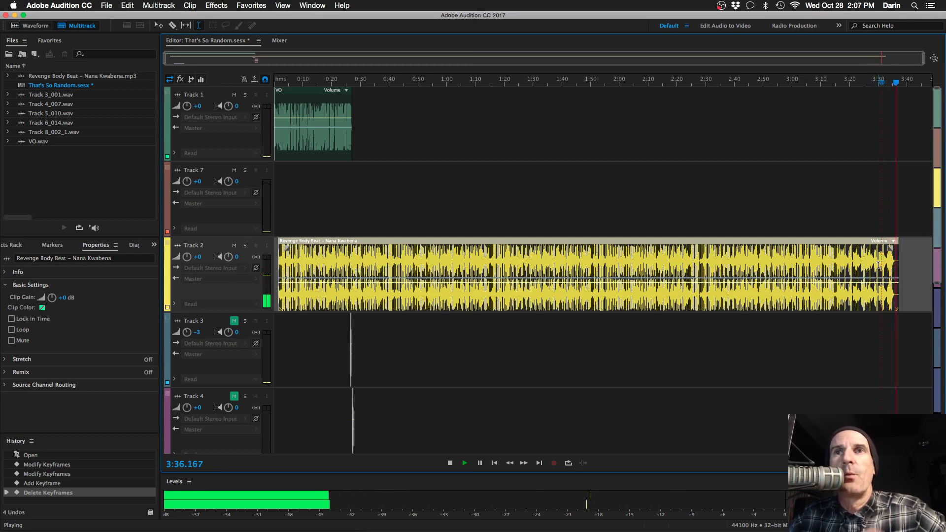
key("space")
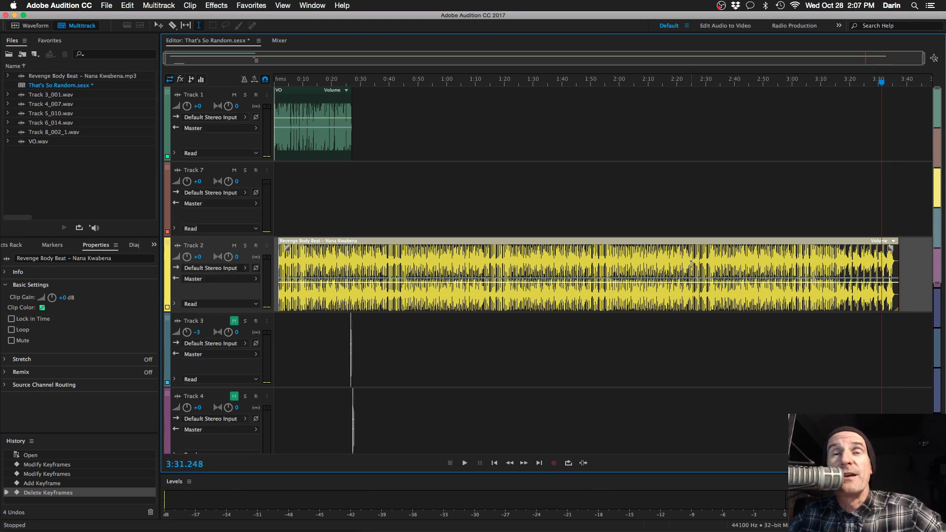
Step: Delete the Track 2 music between about 0:33.6 and 3:30, and move the remaining ending clip to about 0:35.5
left_click(878, 264)
left_click_drag(877, 265, 371, 255)
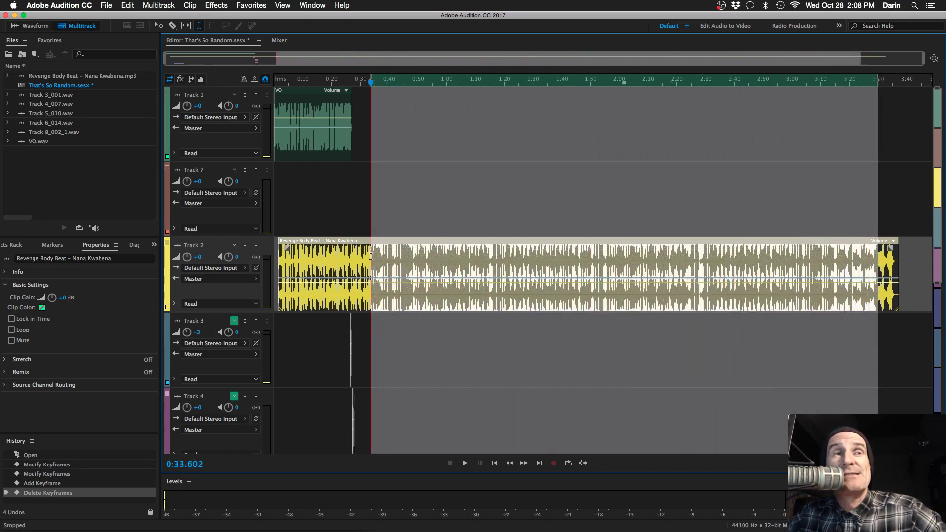
key("Delete")
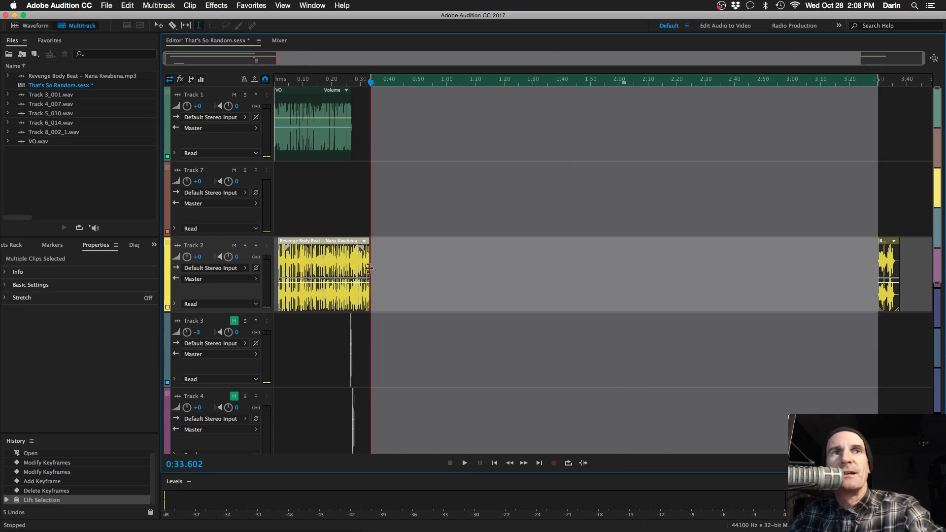
left_click(757, 262)
left_click_drag(888, 250, 384, 250)
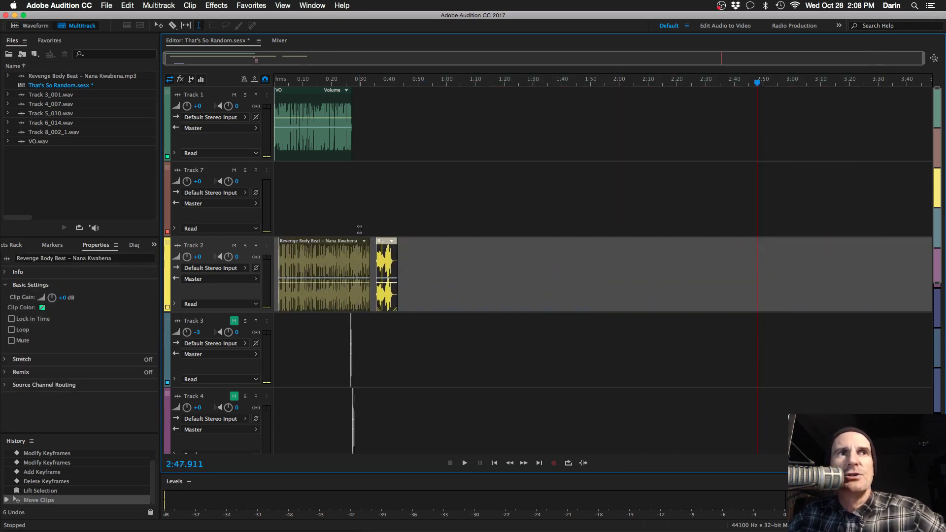
Step: Play the mix from about 0:26.4, near the end of the voice-over, to locate the music's beat
left_click(359, 229)
key("=")
key("=")
key("=")
key("=")
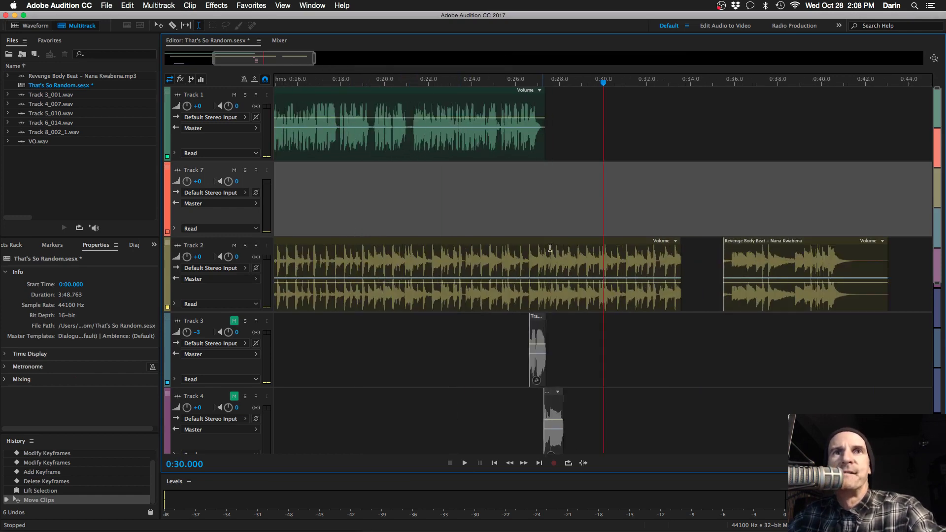
left_click(486, 222)
key("space")
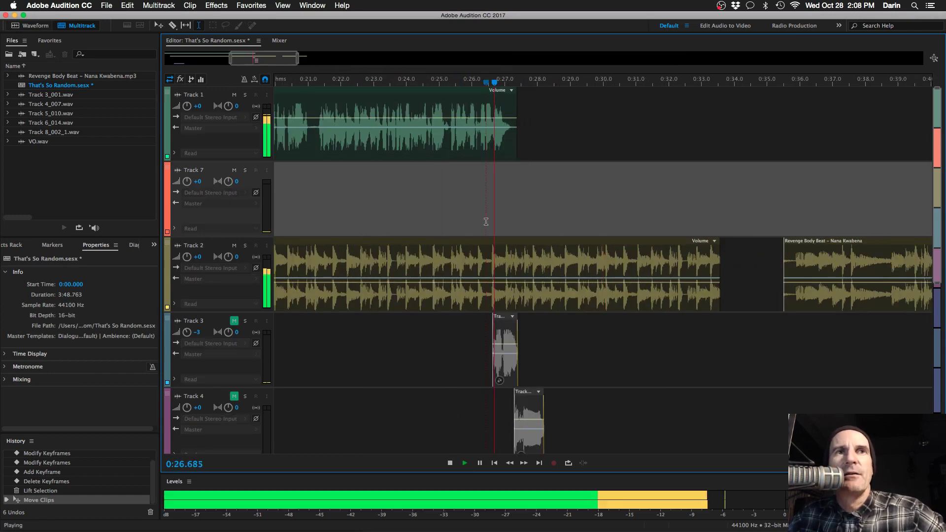
key("space")
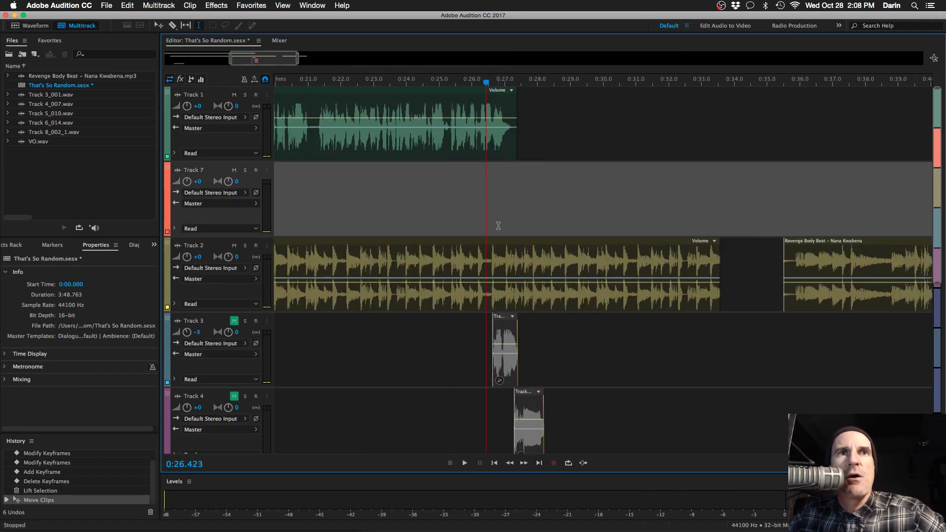
Step: Replay the mix around the last voice-over words and park the playhead on the music beat at about 0:26.6
left_click(493, 224)
key("space")
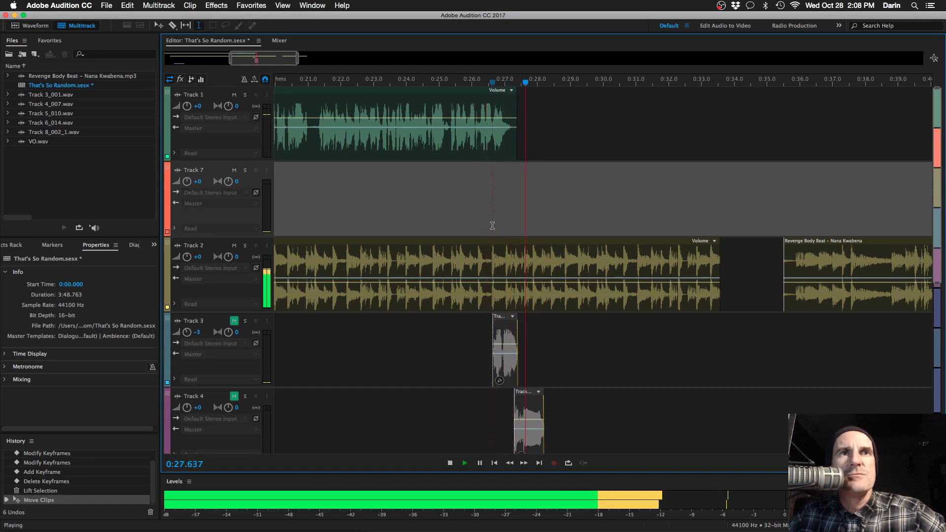
left_click(439, 224)
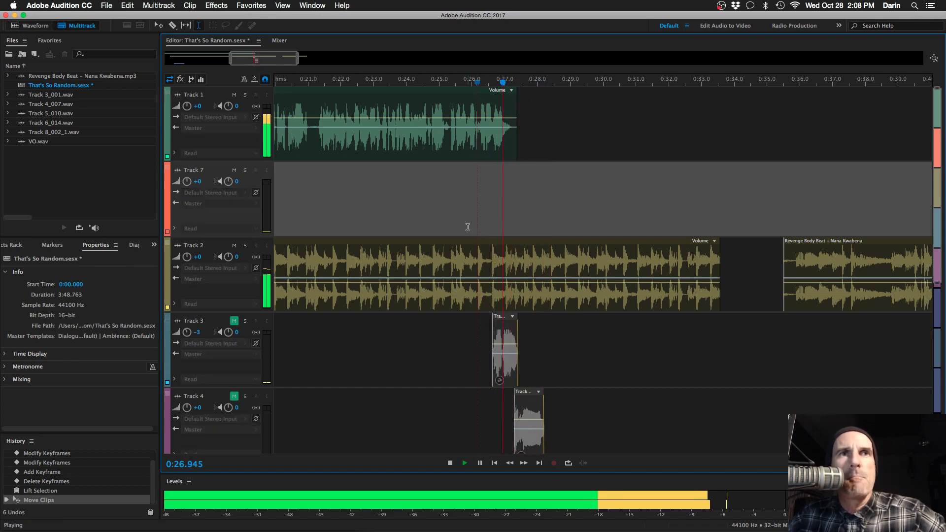
left_click(441, 223)
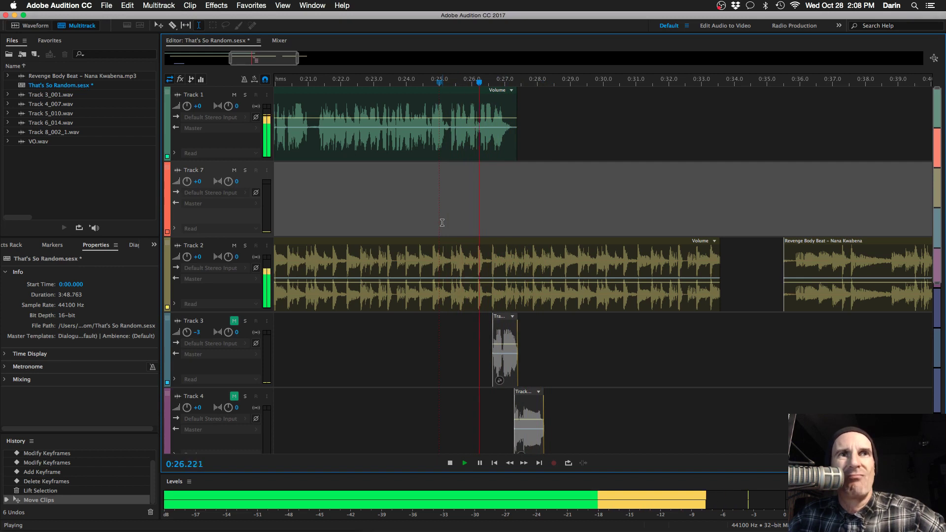
left_click(492, 227)
key("space")
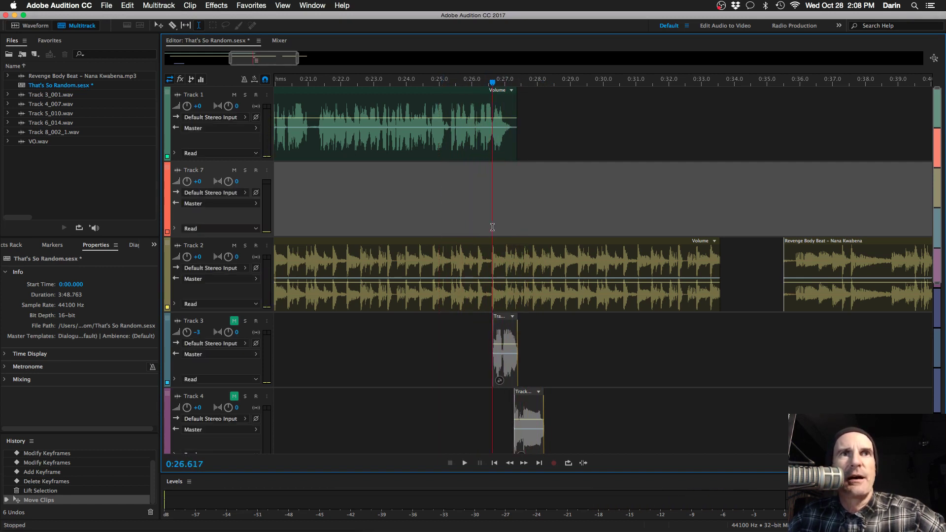
key("space")
key("space")
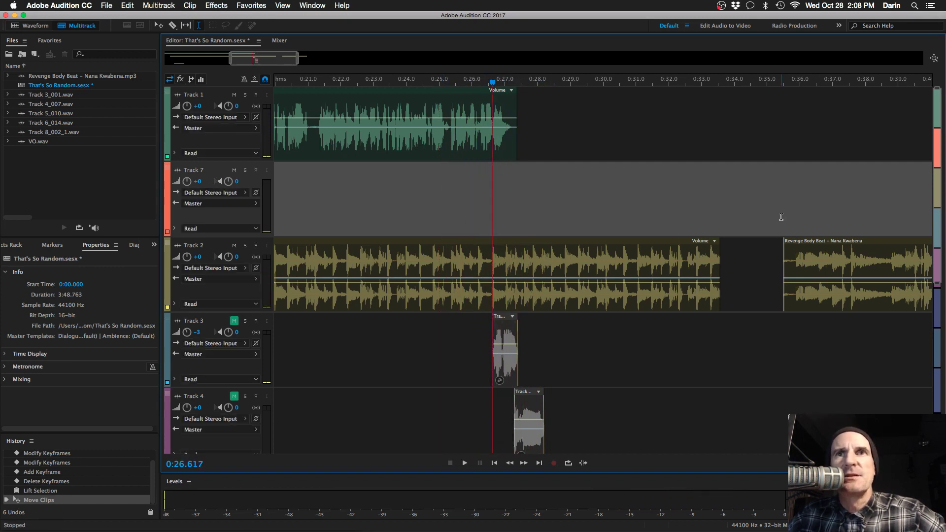
Step: Audition the music's ending clip on Track 2 and move it to start at about 0:34
left_click(794, 216)
key("space")
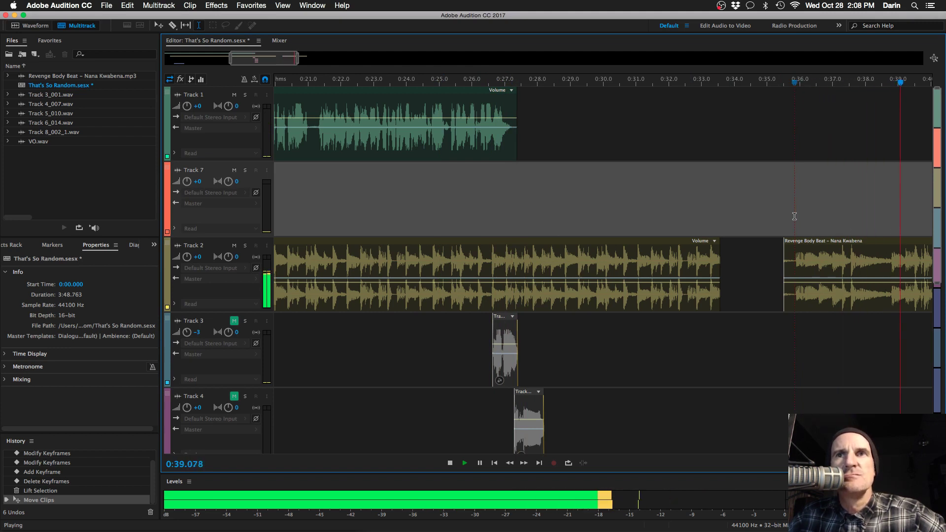
key("space")
left_click(809, 240)
left_click_drag(808, 241, 759, 241)
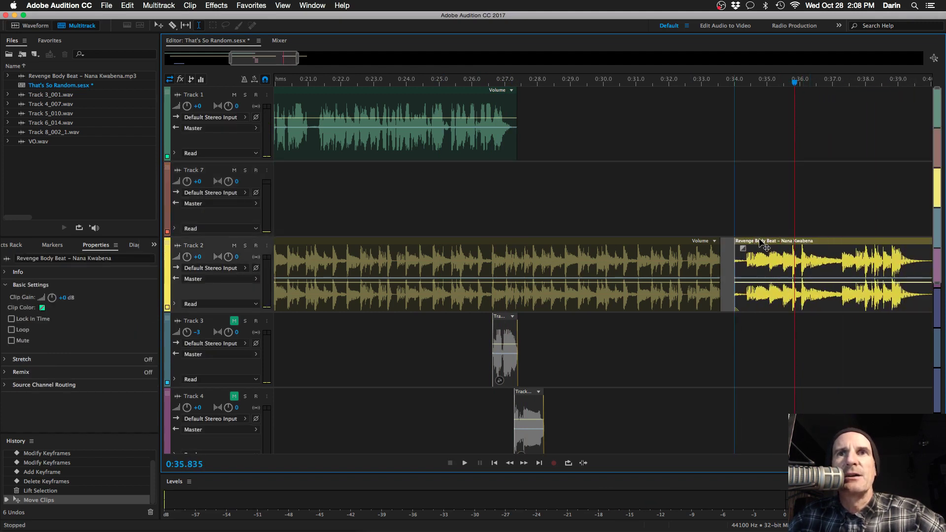
left_click(835, 230)
key("space")
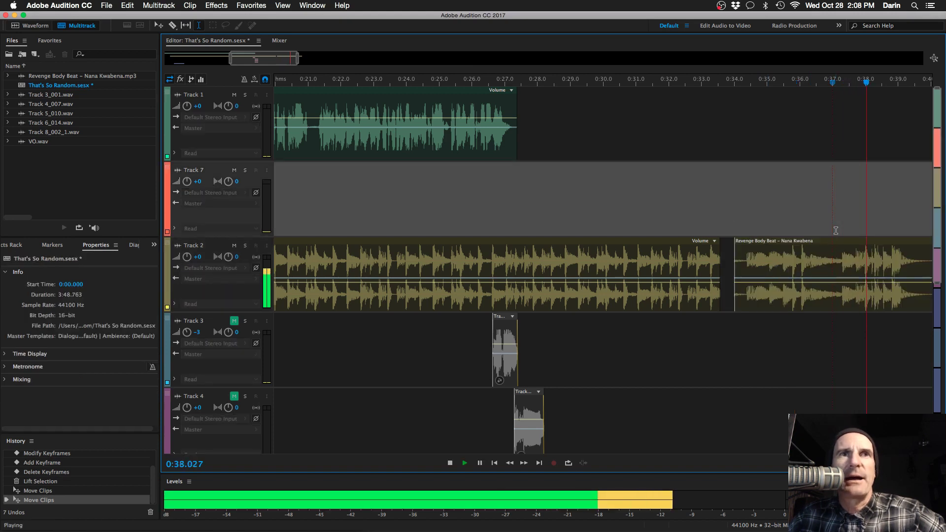
key("space")
Step: Relocate the beat at about 0:26.6 and trim the end of the first music clip to about 0:27
left_click(472, 228)
key("space")
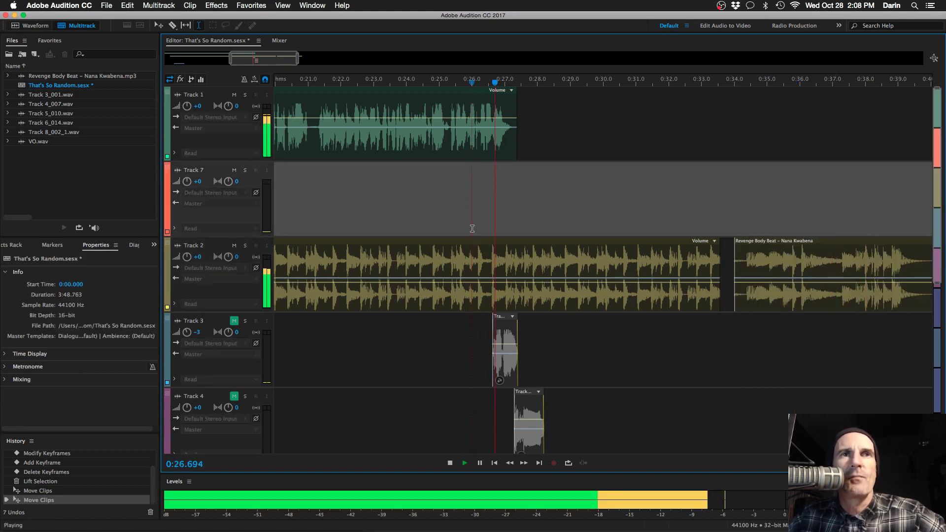
key("space")
left_click(492, 230)
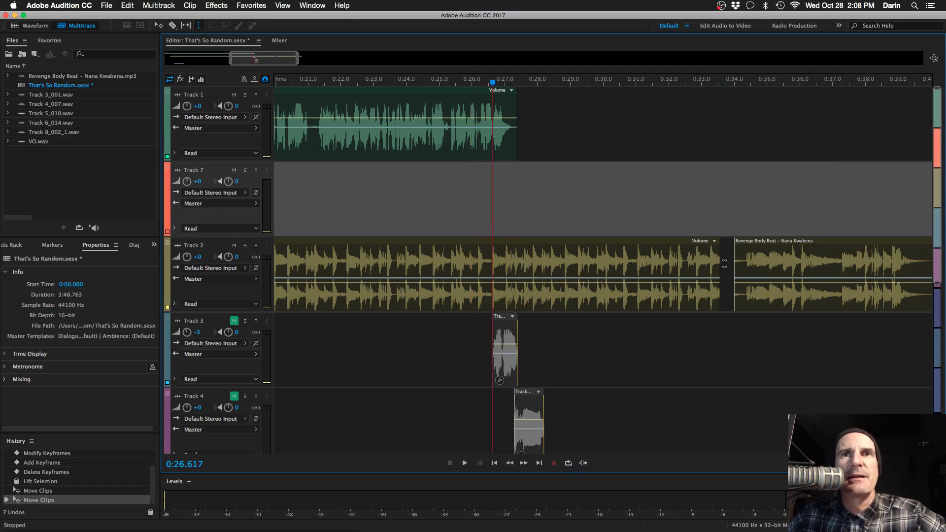
left_click_drag(721, 265, 503, 269)
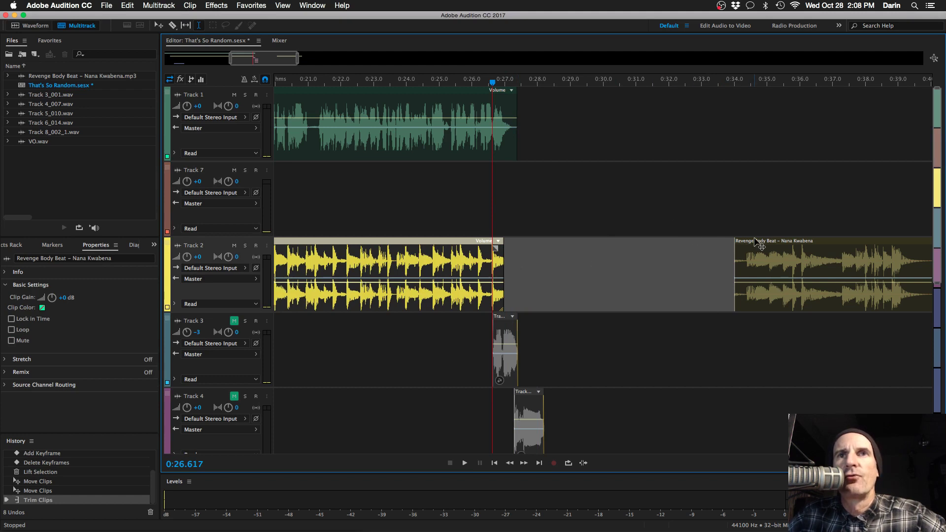
Step: Move the music's ending clip earlier, trim its start to about 0:29.1, and play it
left_click_drag(755, 243, 576, 266)
left_click(561, 265)
key("space")
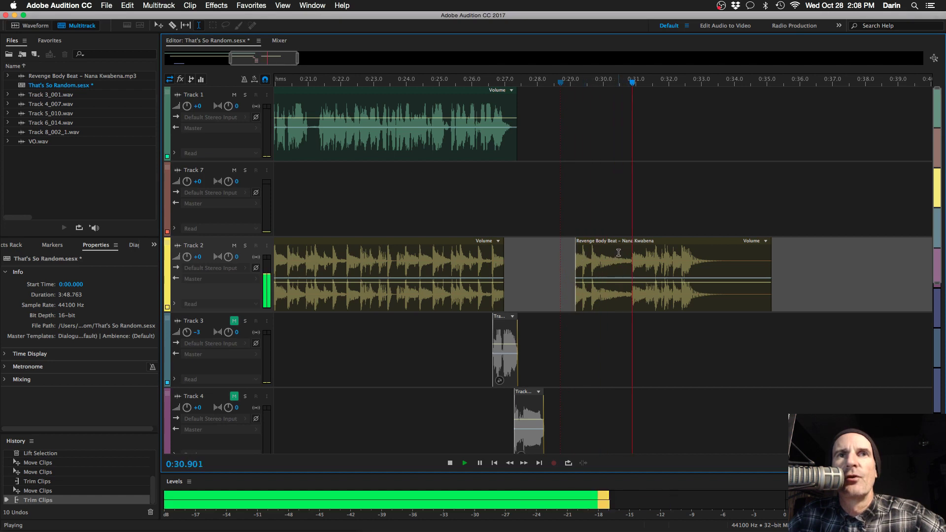
key("space")
Step: Trim more off the start of the ending clip and move it to about 0:27.1, just after the first music clip
left_click_drag(575, 266, 546, 250)
left_click(499, 217)
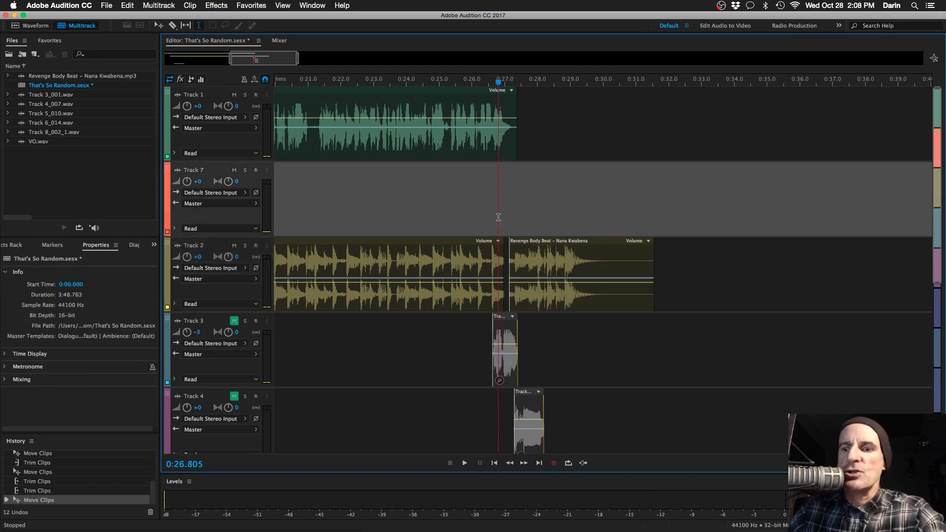
key("=")
key("=")
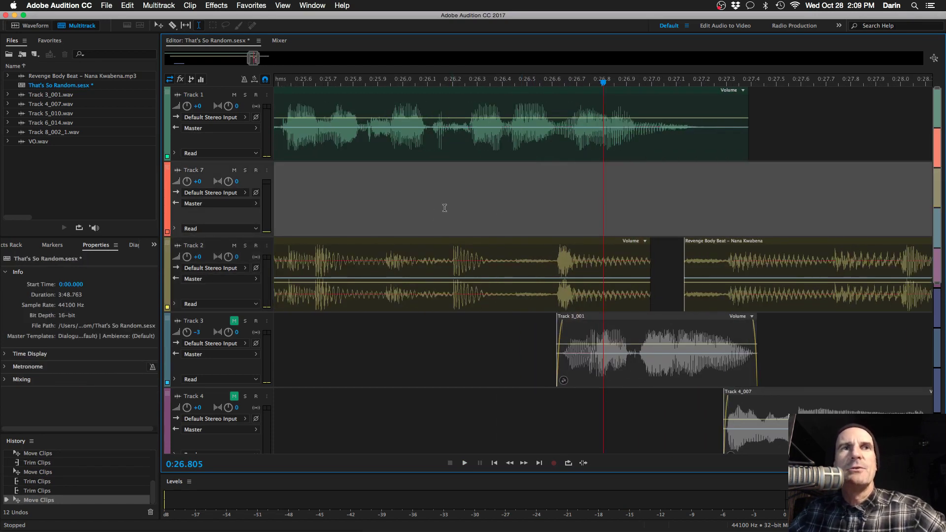
Step: Play across the gap between the two music clips from about 0:26.1, and again from 0:27.2
left_click(427, 213)
key("space")
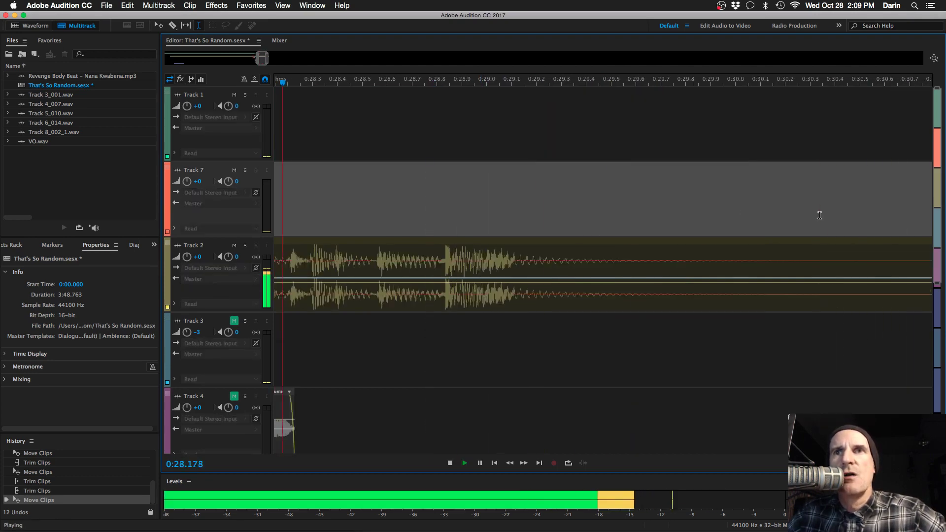
key("space")
left_click(485, 215)
key("space")
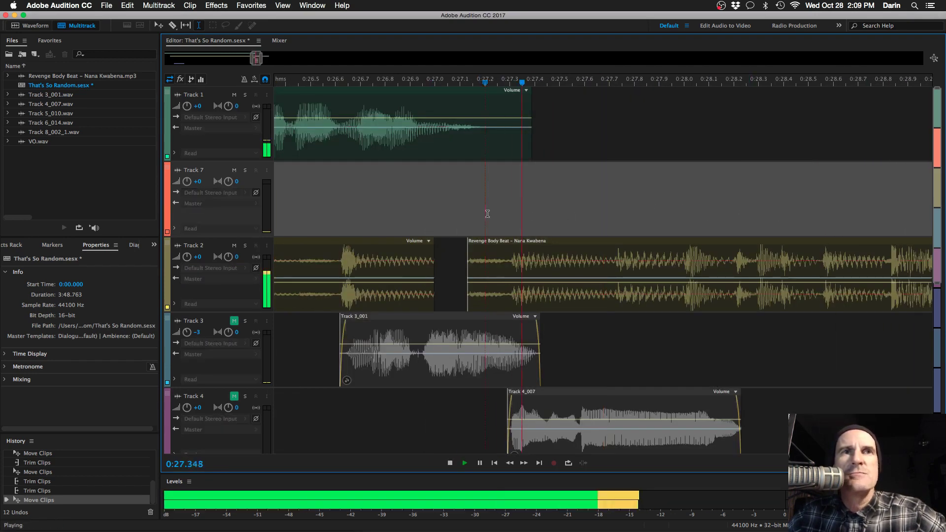
key("space")
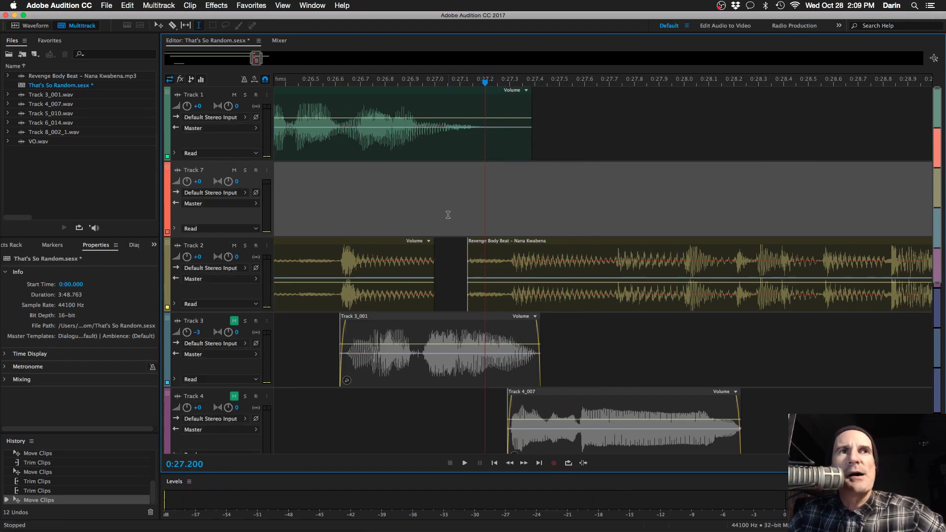
Step: Trim the end of the first music clip on Track 2 back to about 0:26.6, just before the beat
scroll(440, 215, "left", 5)
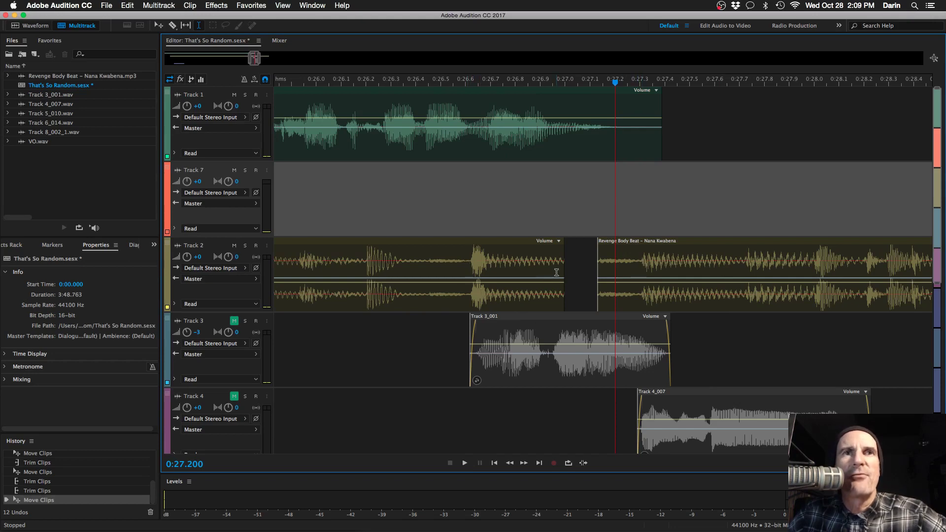
left_click_drag(563, 272, 471, 298)
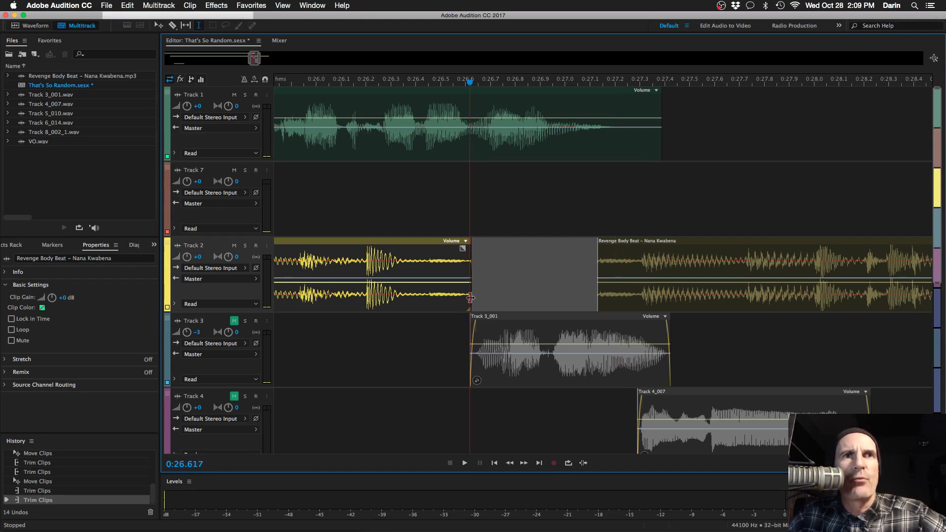
left_click(470, 297)
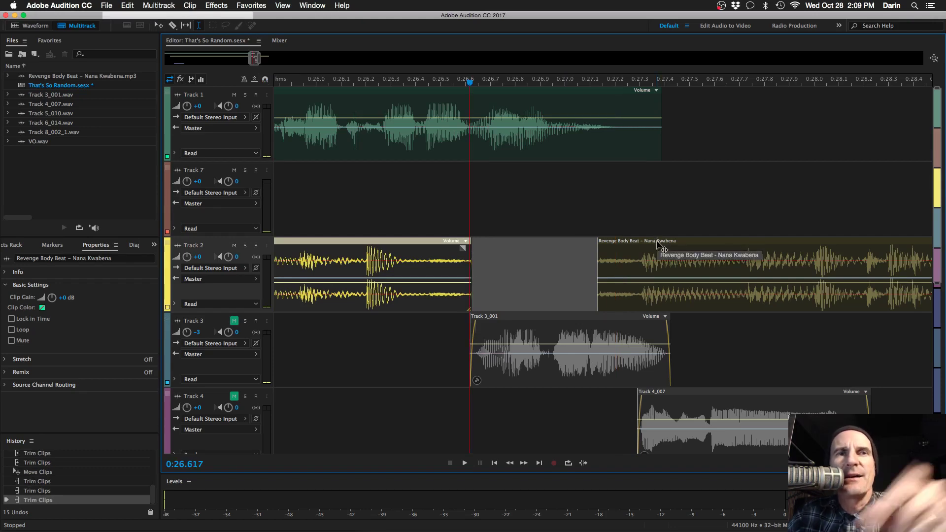
Step: Trim the start of the ending clip slightly and move it to about 0:26.5, overlapping the first music clip in a short crossfade
left_click_drag(657, 241, 595, 244)
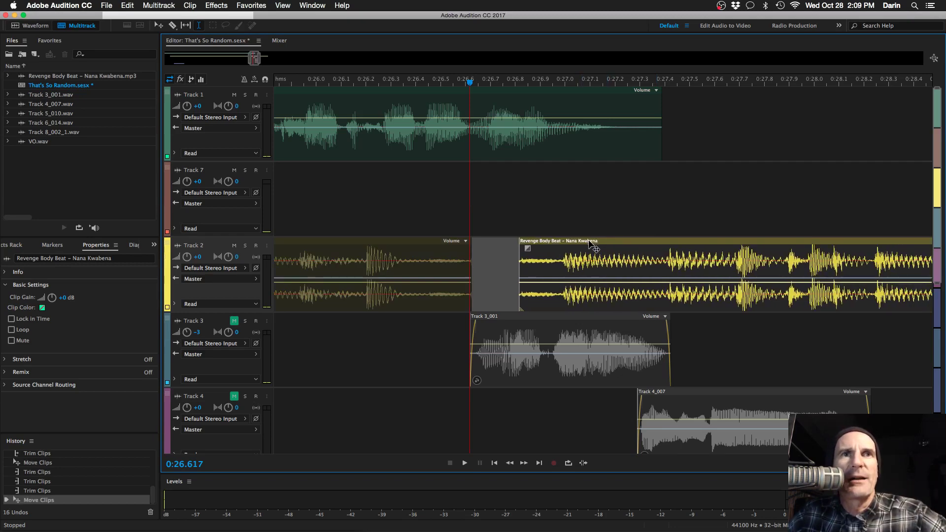
left_click_drag(520, 273, 529, 274)
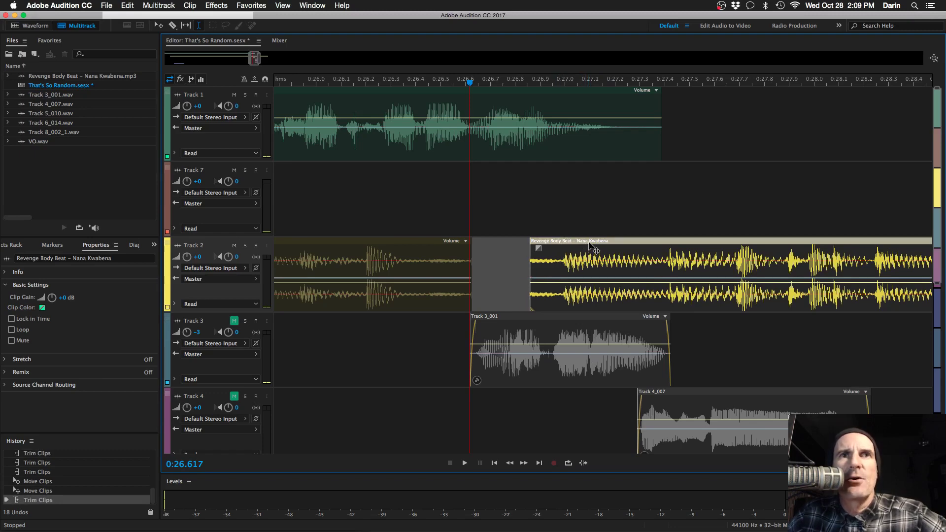
left_click_drag(594, 245, 504, 251)
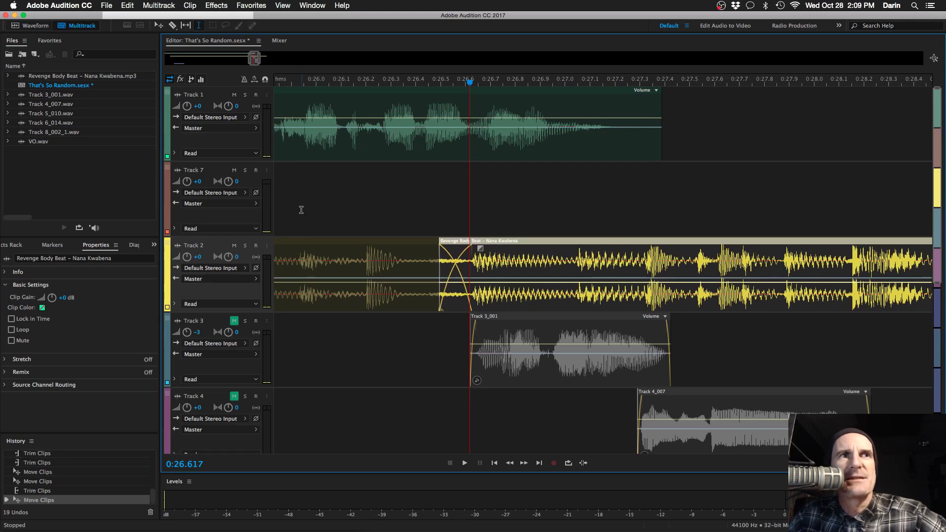
Step: Play the crossfaded edit from about 0:25.9, and again from about 0:22.1 through the end of the music
left_click(301, 210)
key("space")
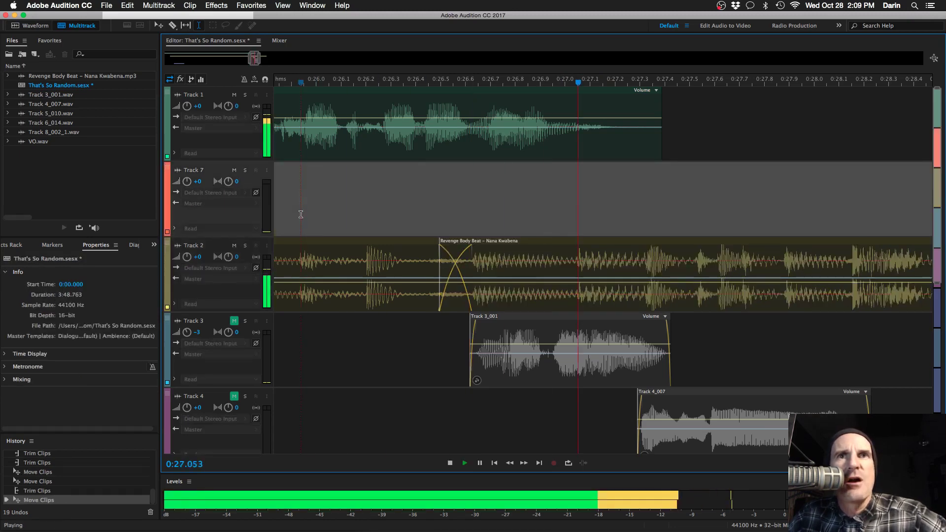
key("space")
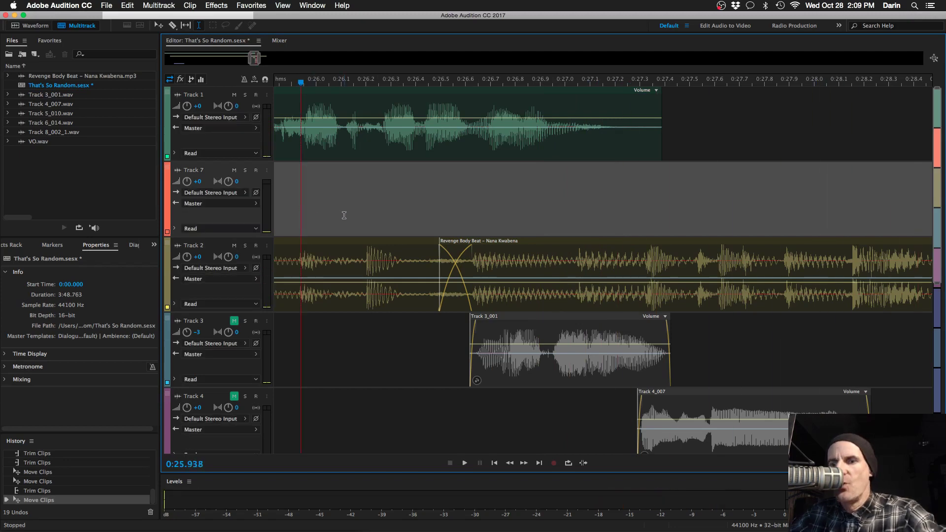
key("minus")
key("minus")
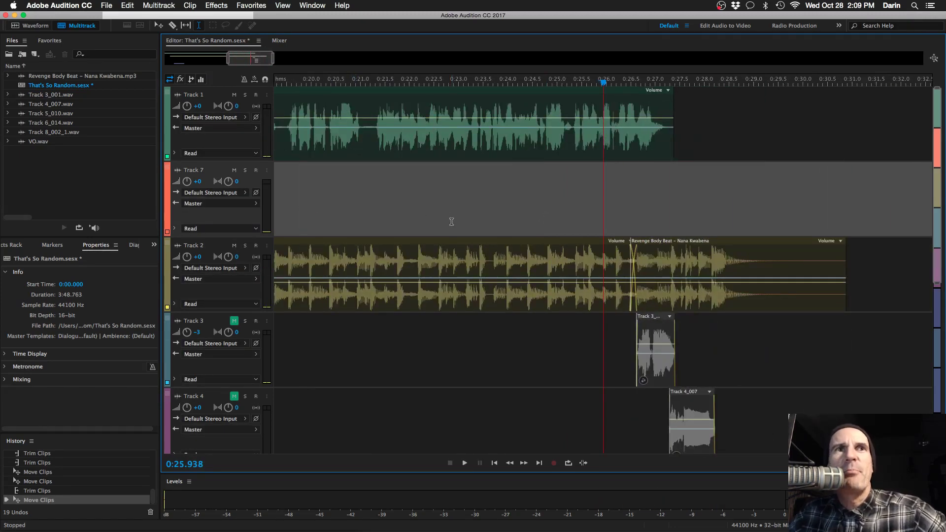
left_click(416, 221)
key("space")
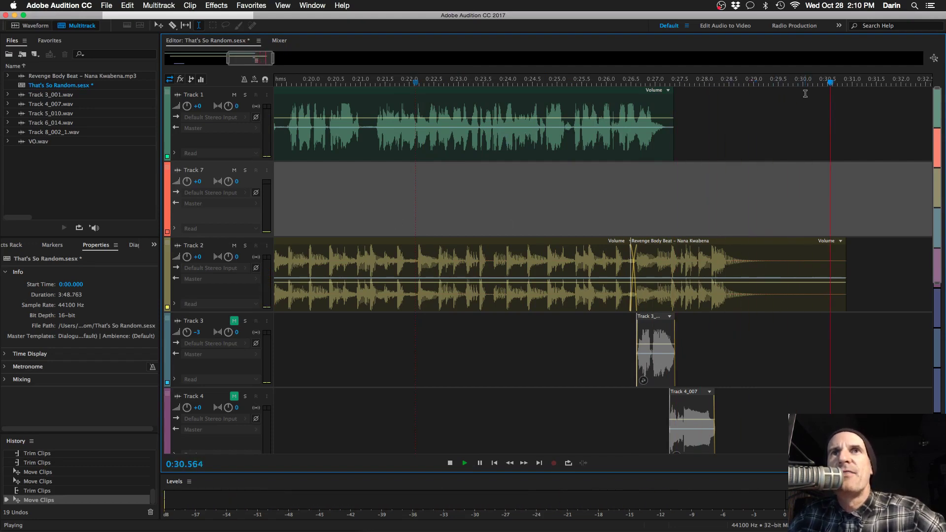
key("space")
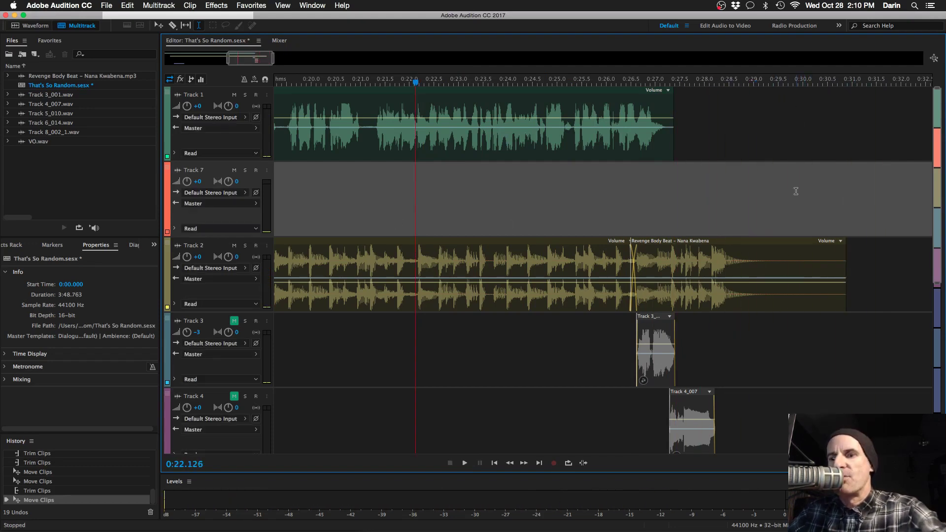
Step: Add volume keyframes to the ending clip at about 0:26.87 and 0:27.05, raising the music to 0 dB as the voice-over ends
key("backslash")
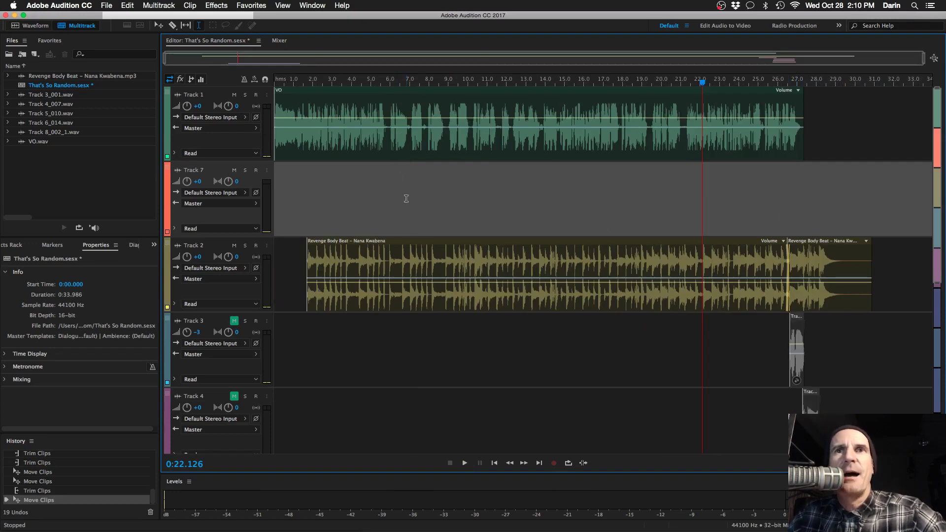
left_click(795, 220)
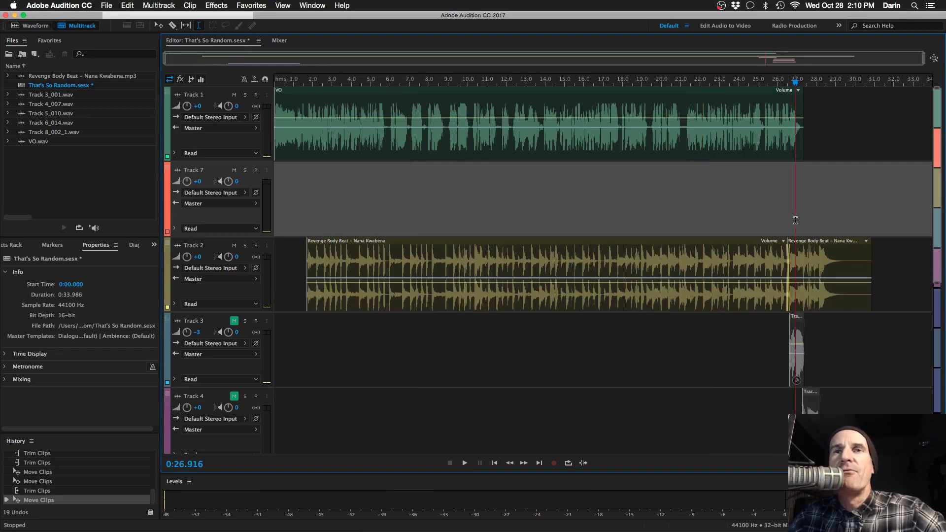
key("equal")
key("equal")
key("equal")
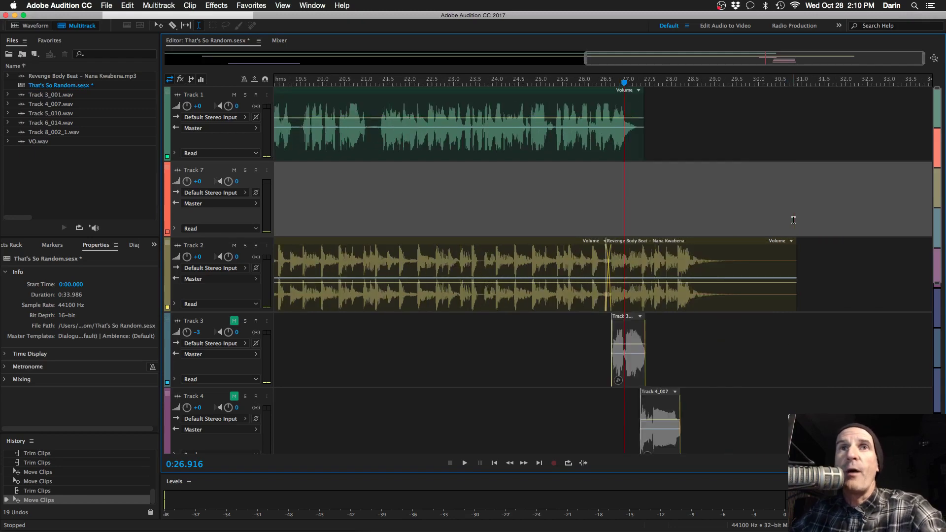
key("equal")
left_click(596, 247)
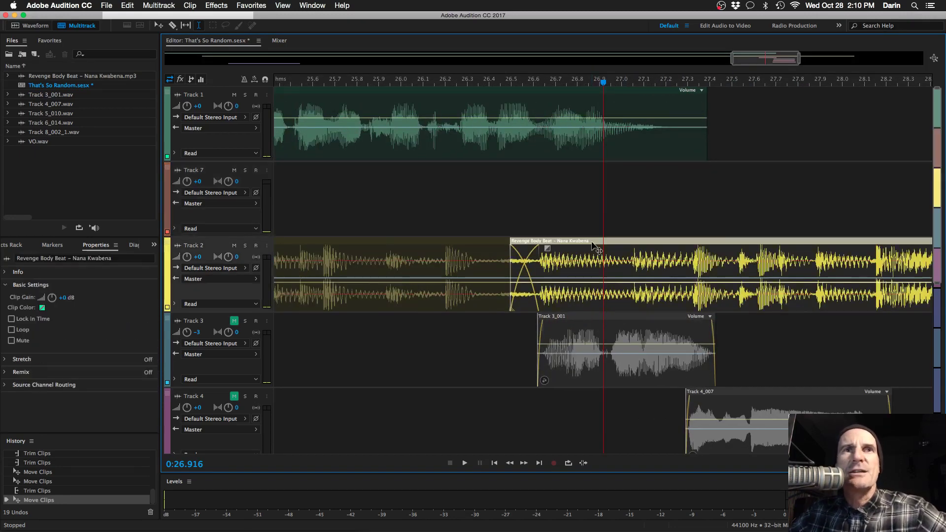
left_click(524, 288)
left_click(535, 288)
left_click(534, 284)
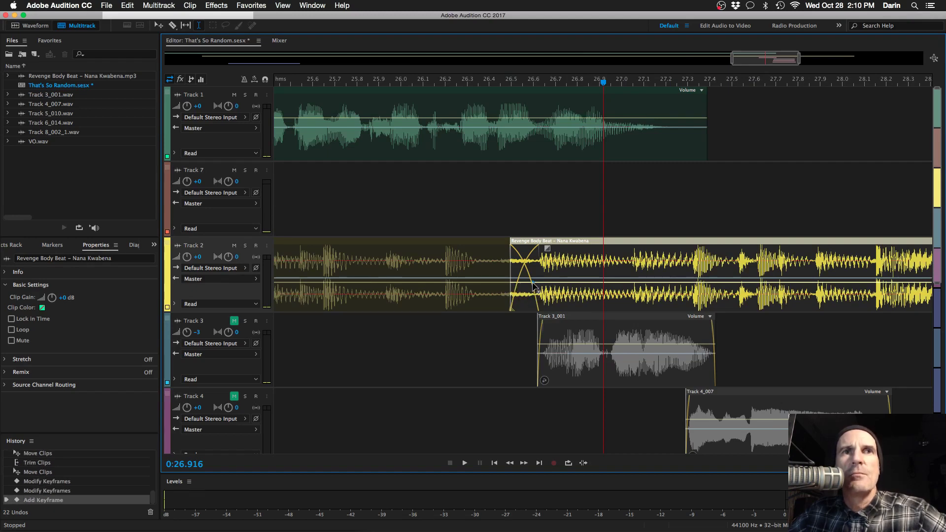
left_click_drag(534, 286, 633, 271)
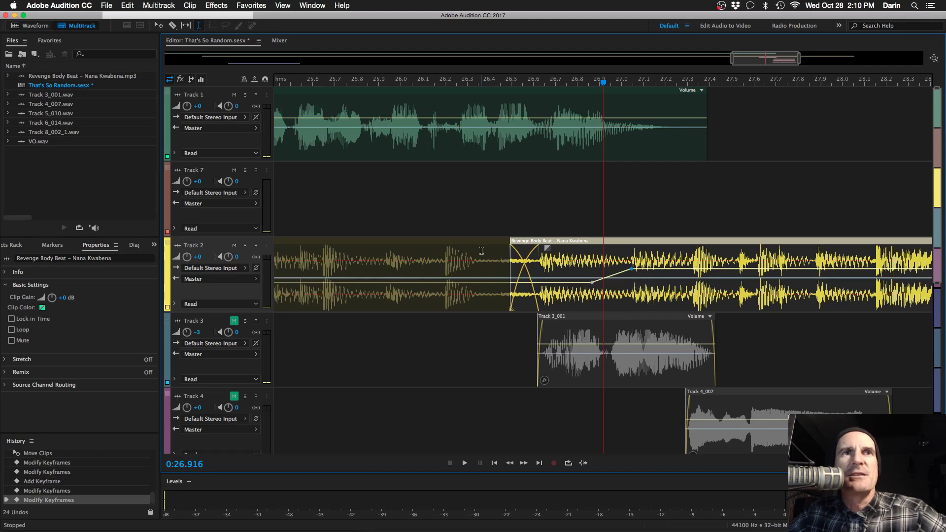
Step: Play the volume ramp on the ending clip from about 0:26.1
left_click(423, 207)
key("space")
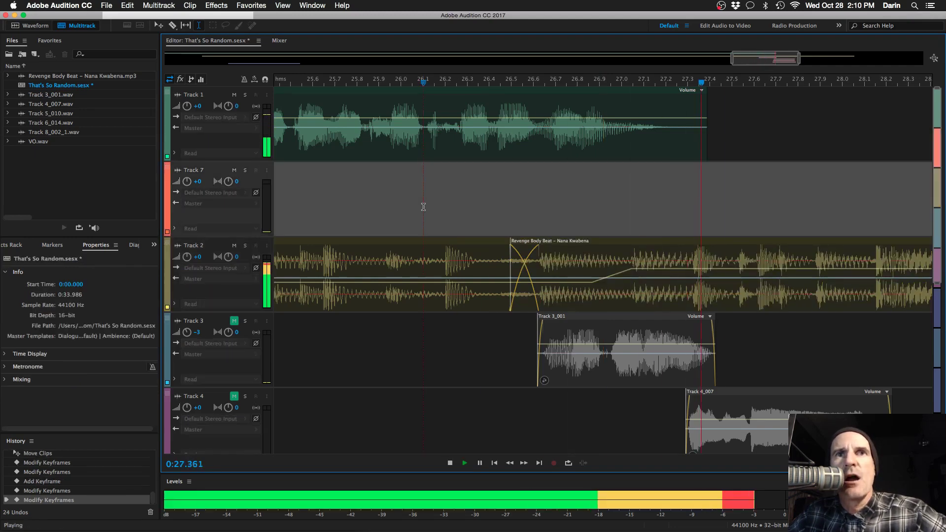
key("space")
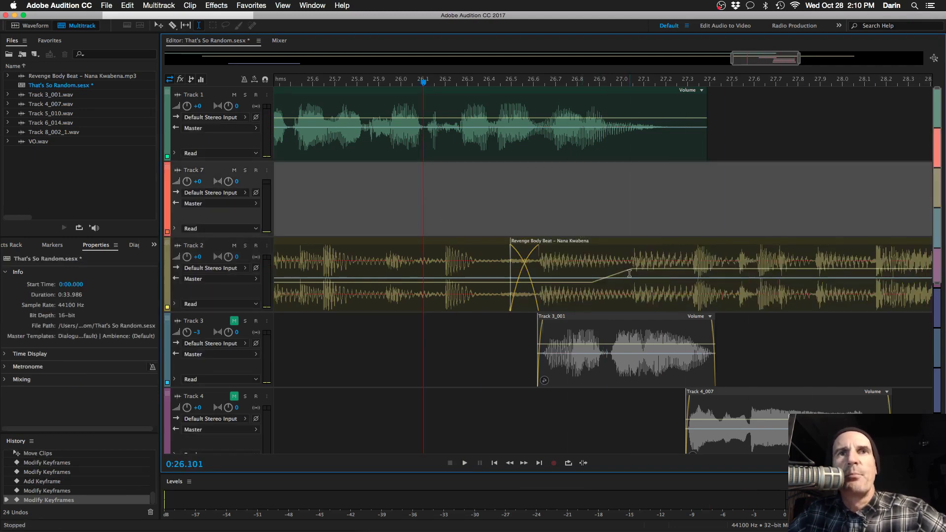
Step: Move the ramp's starting volume keyframe to about 0:26.93 and play the result from about 0:25.6
left_click(629, 274)
left_click_drag(633, 272, 633, 272)
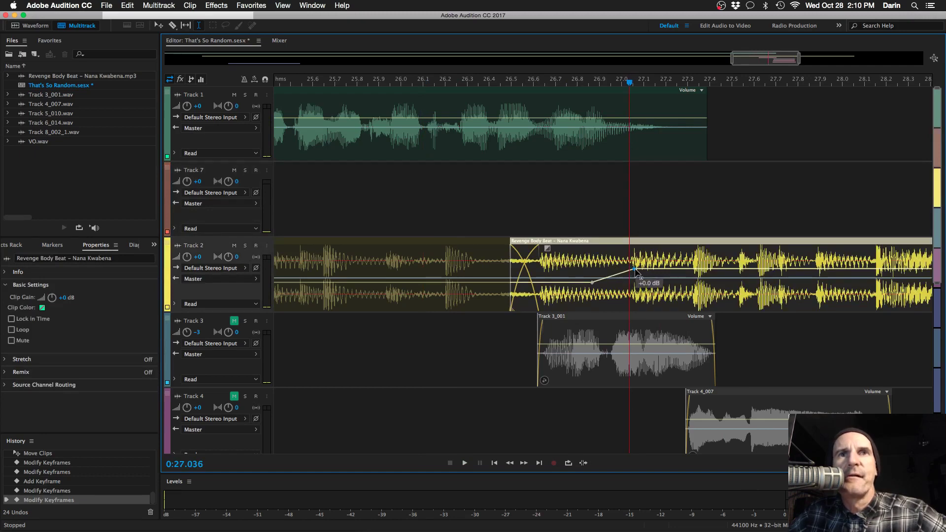
left_click_drag(635, 271, 607, 284)
mouse_move(594, 285)
left_click(310, 210)
key("space")
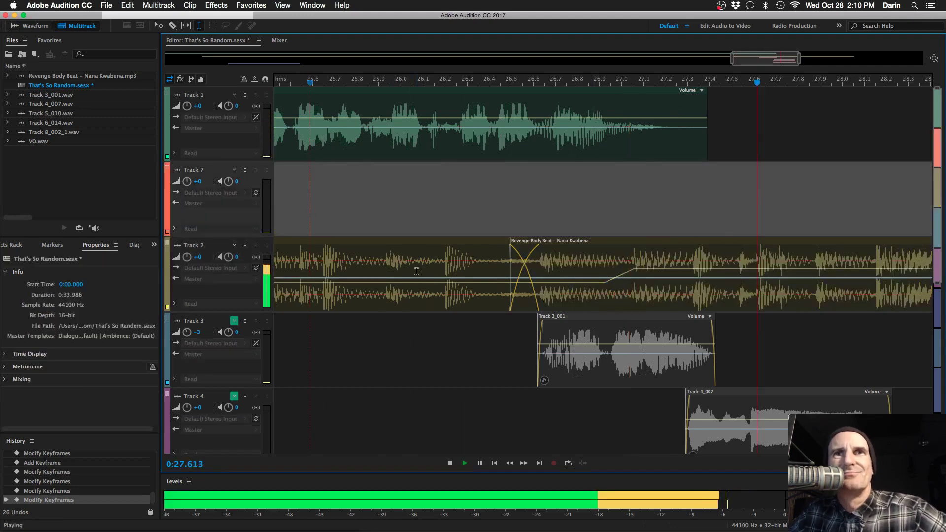
key("space")
Step: Play the opening of the full session from the beginning, and its ending from about 0:24.8
key("backslash")
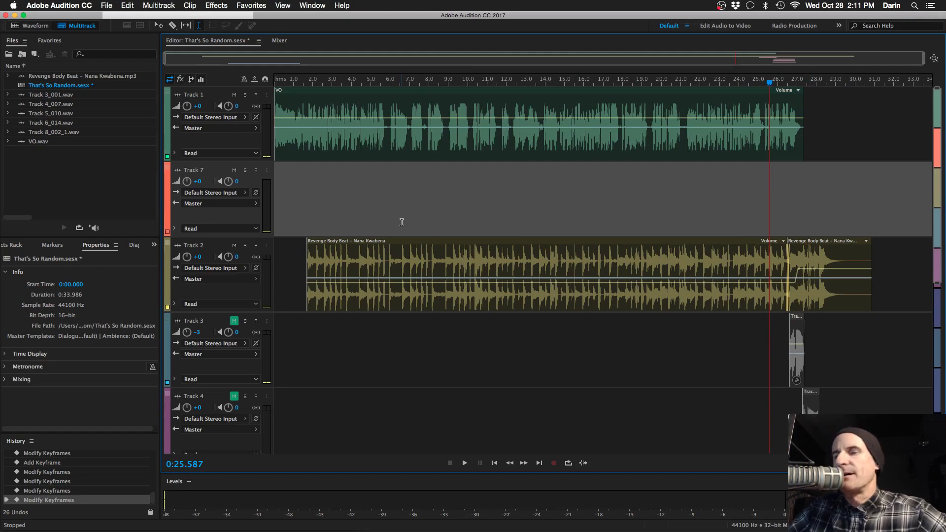
key("Home")
key("space")
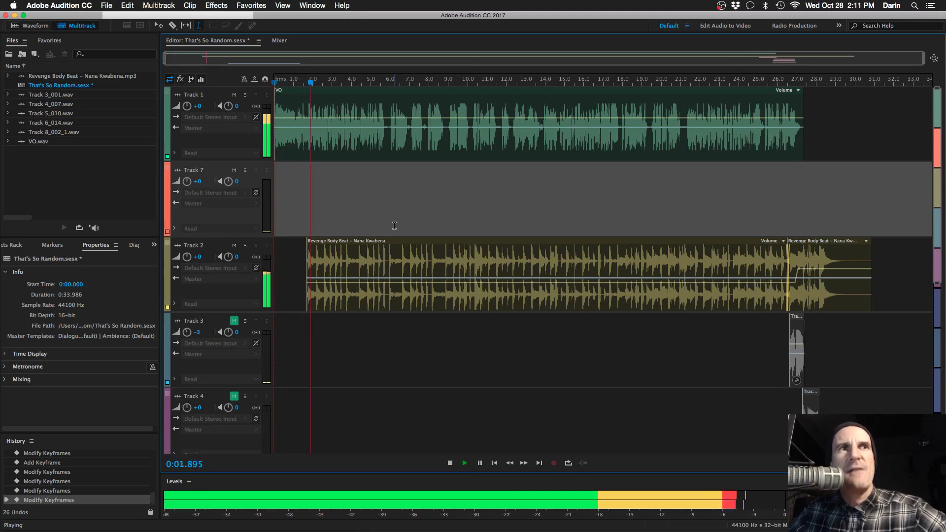
key("space")
left_click(753, 220)
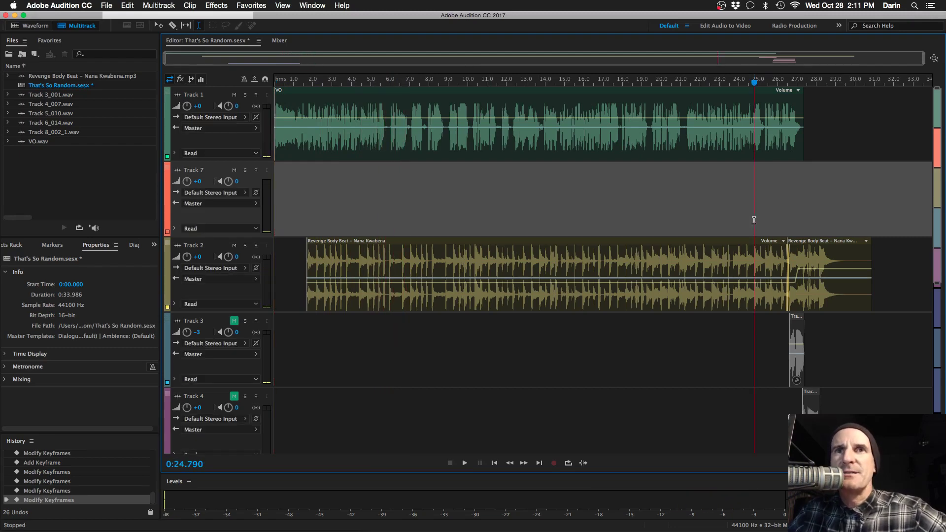
key("space")
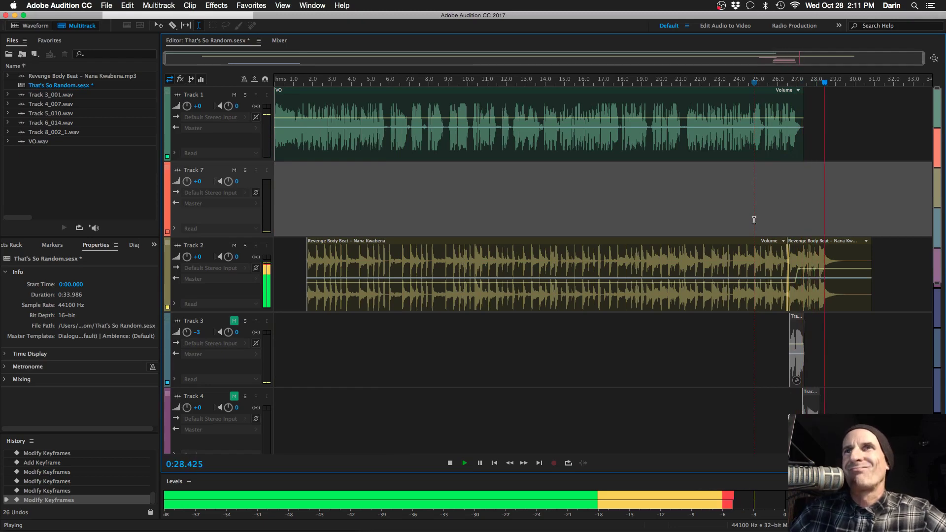
key("space")
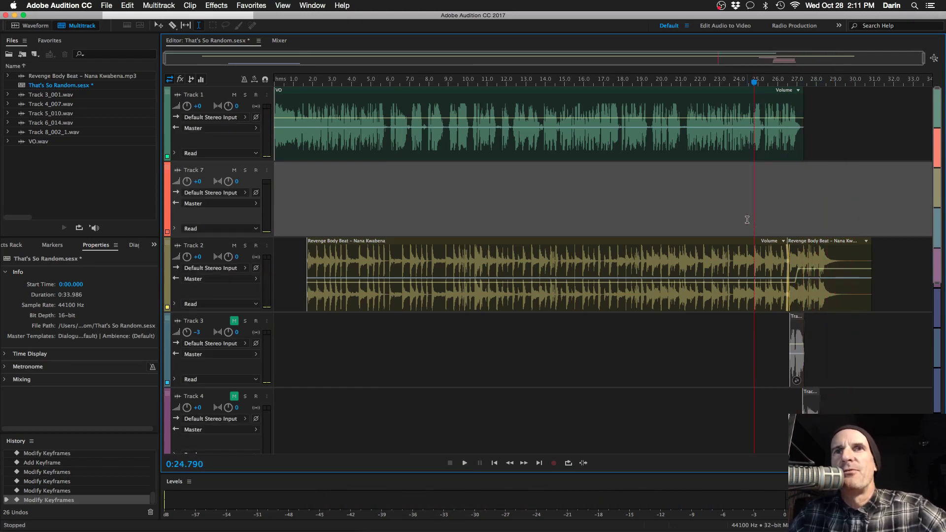
Step: Unmute Tracks 3, 4, 5 and 6 and play the session's ending from about 0:24.8
scroll(754, 348, "down", 9)
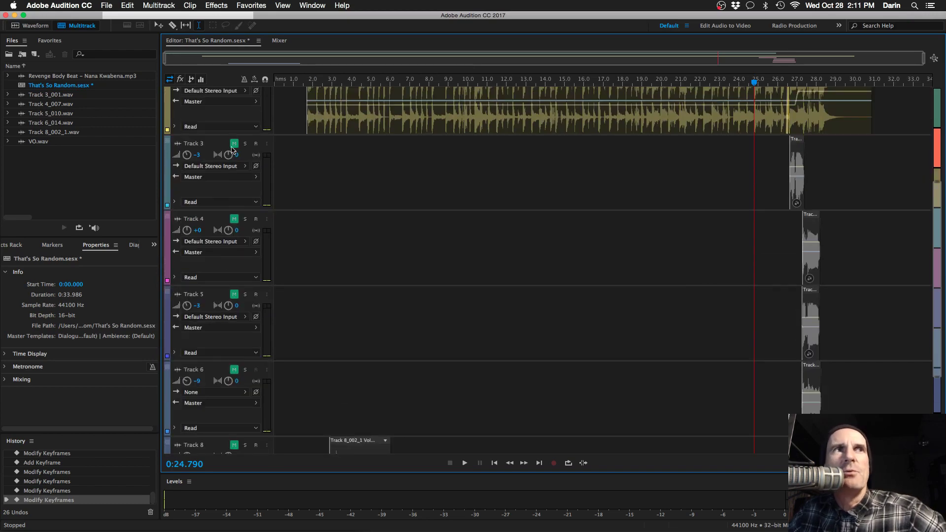
left_click(234, 145)
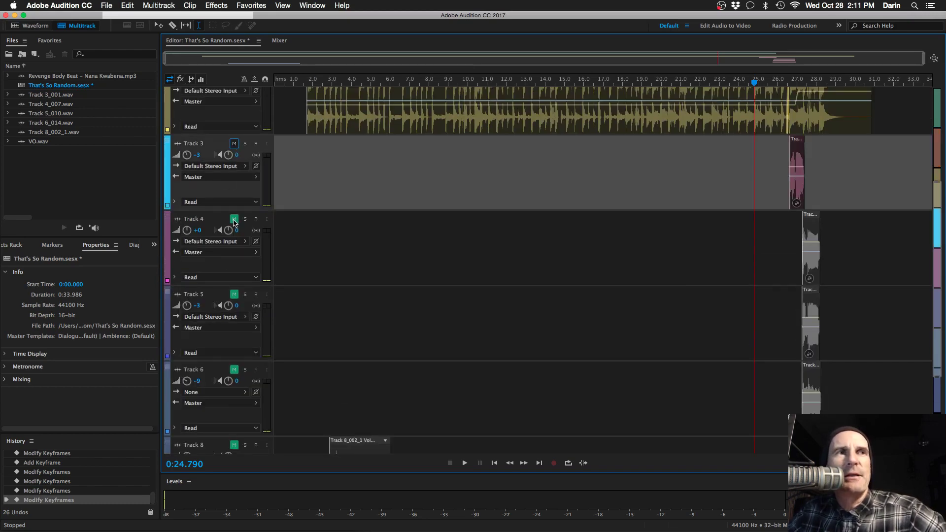
left_click(234, 220)
left_click(234, 295)
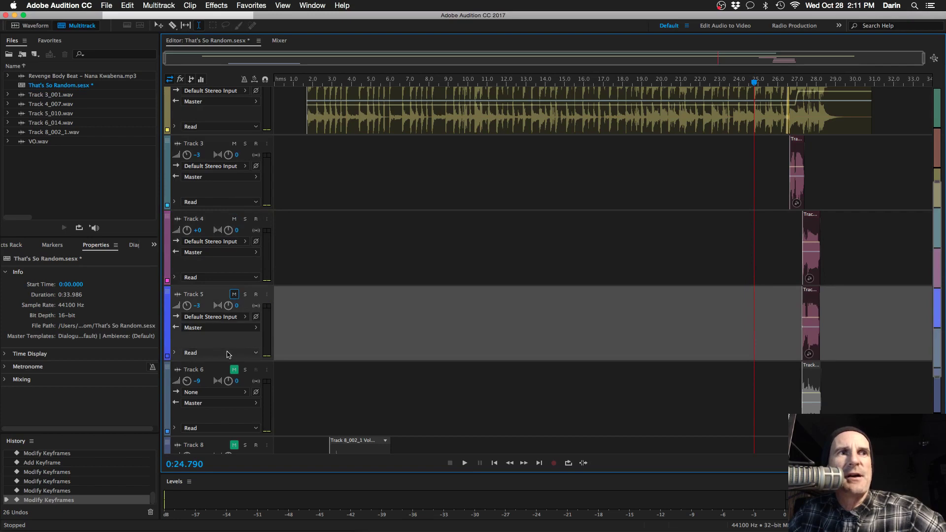
left_click(234, 370)
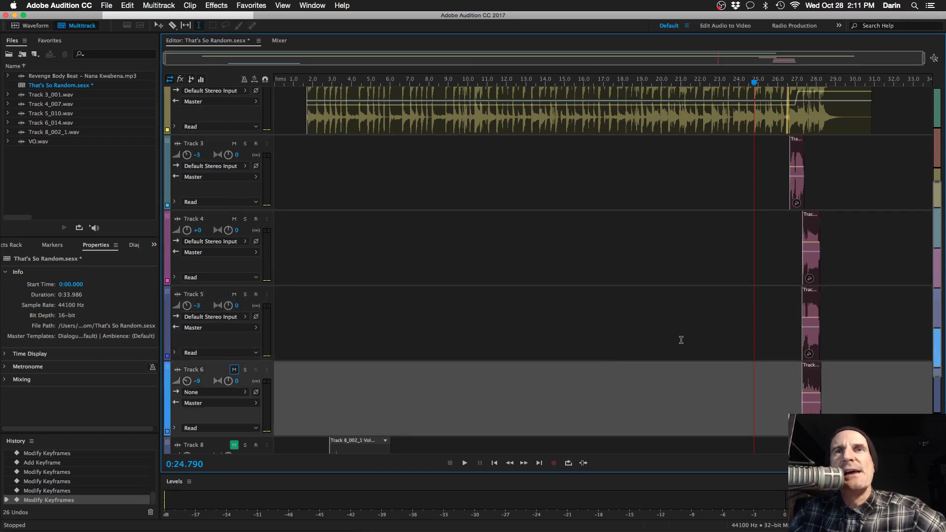
key("space")
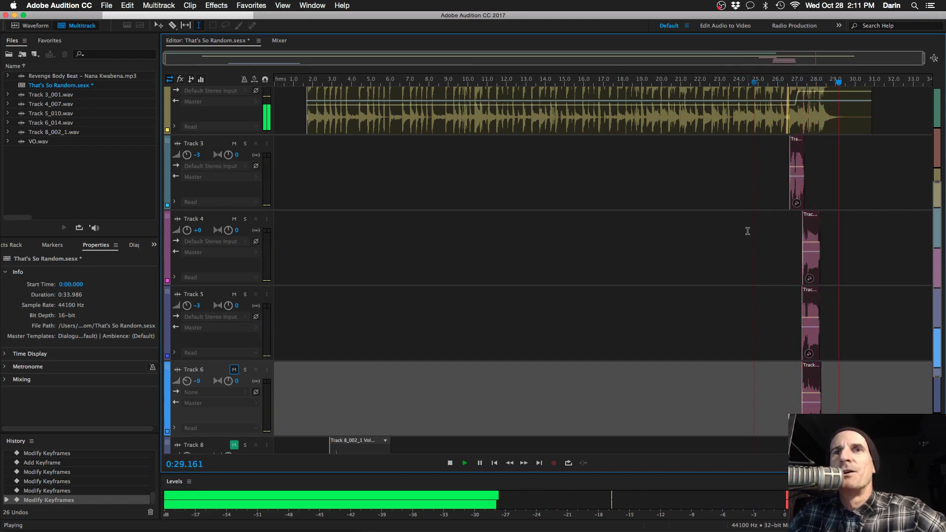
key("space")
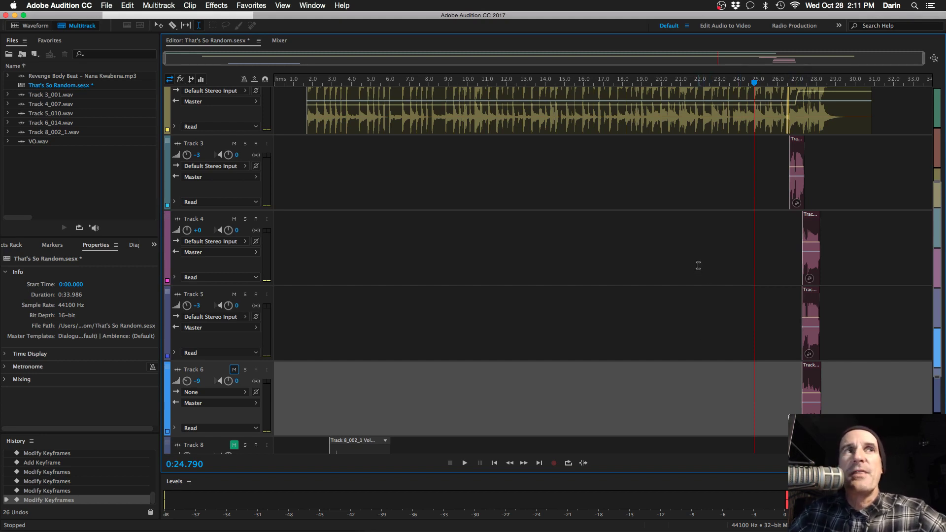
Step: Play the session's ending once more from about 0:24.8 with the vocal tracks and look over the lower tracks
key("space")
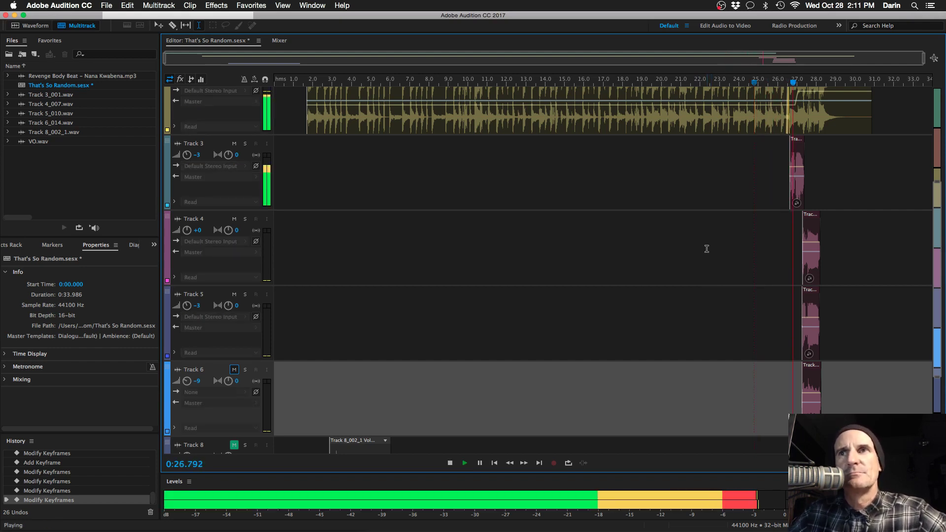
key("space")
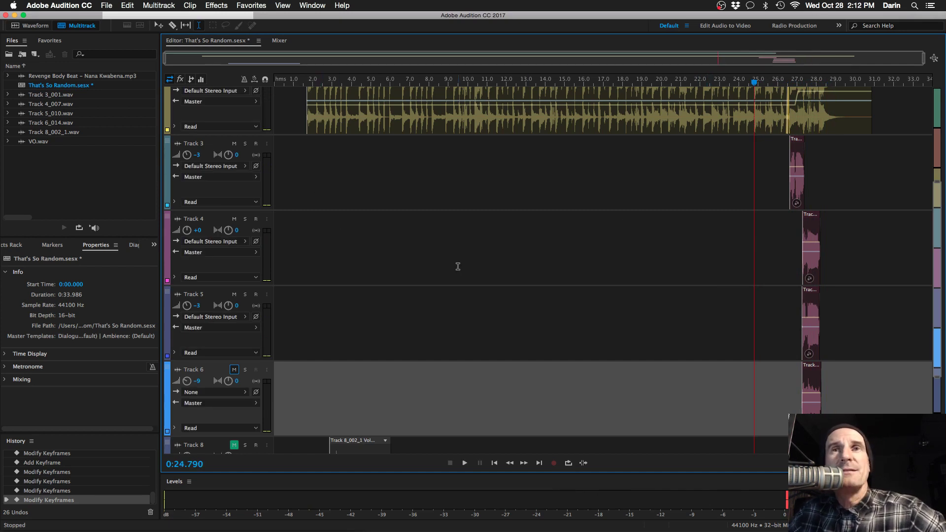
scroll(722, 286, "down", 3)
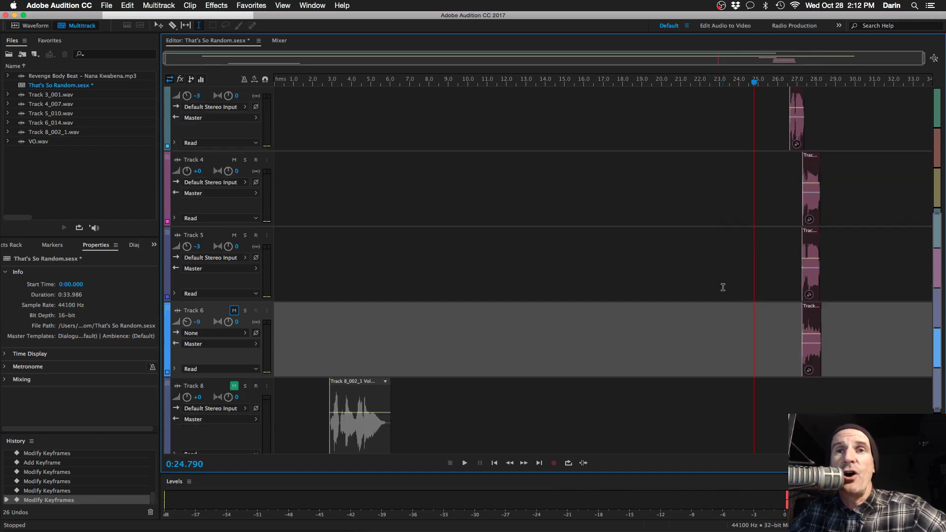
scroll(722, 286, "up", 4)
scroll(722, 286, "down", 2)
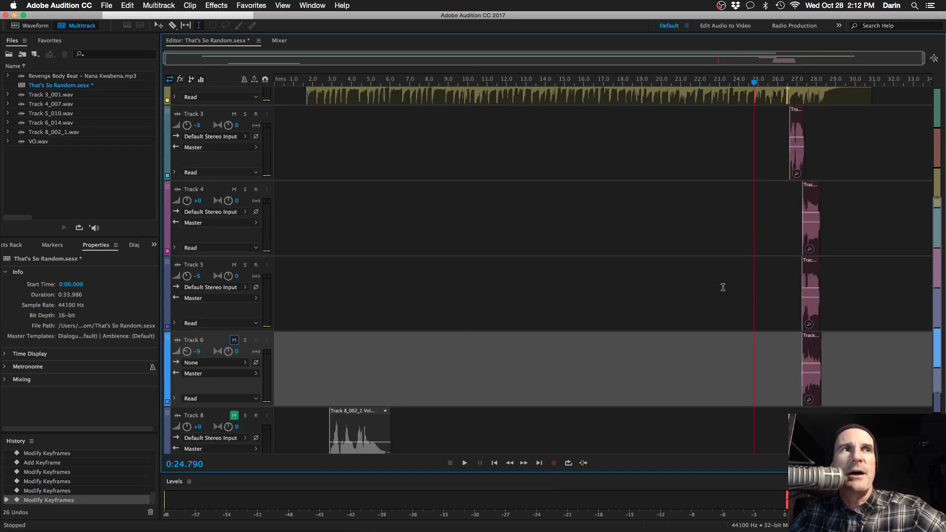
Step: Show the effects racks in the track headers and inspect the Chorus and Reverb settings on Track 3
left_click(180, 80)
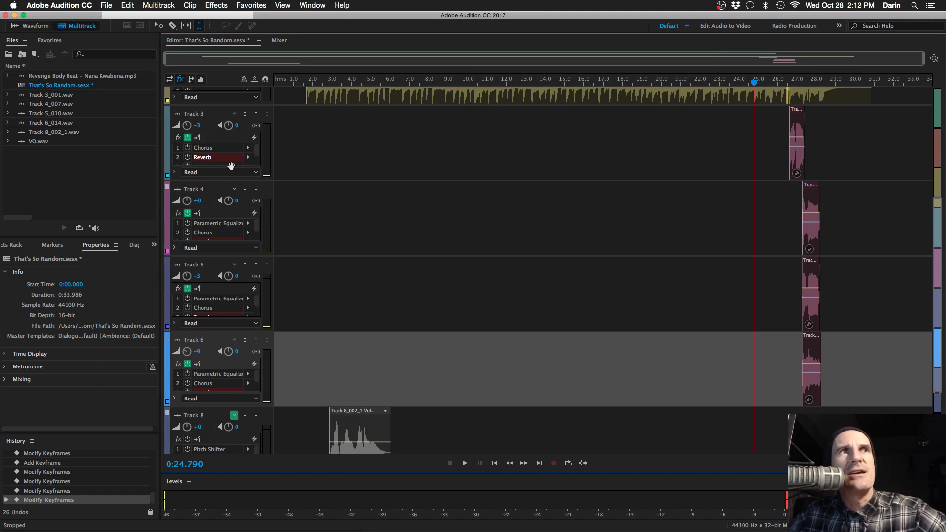
double_click(211, 150)
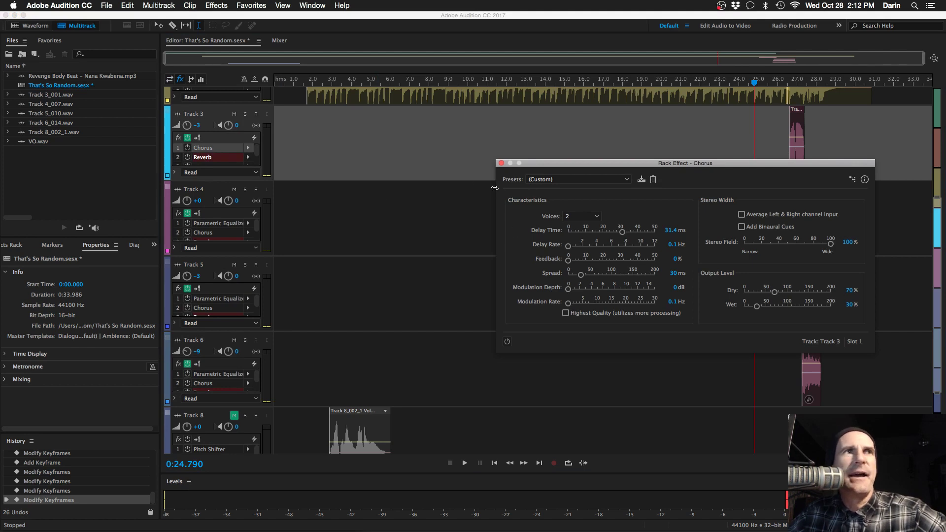
left_click(501, 163)
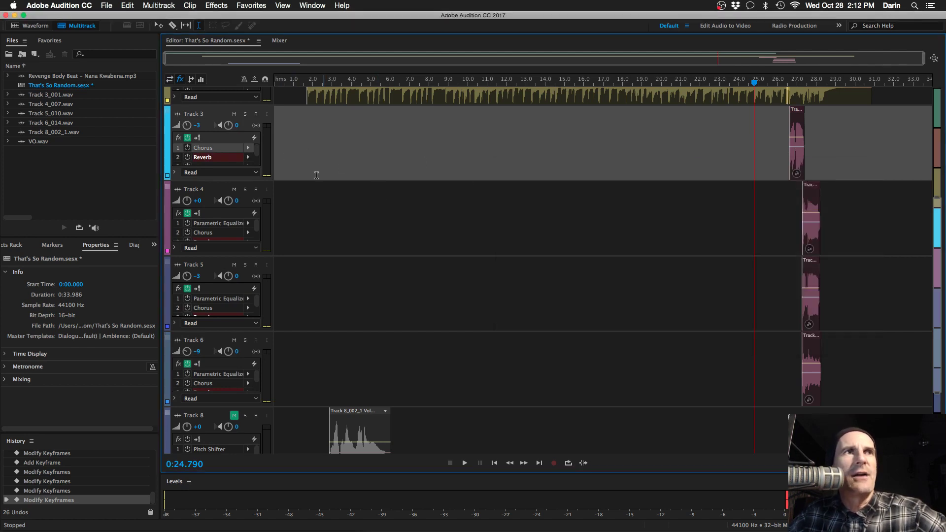
double_click(209, 158)
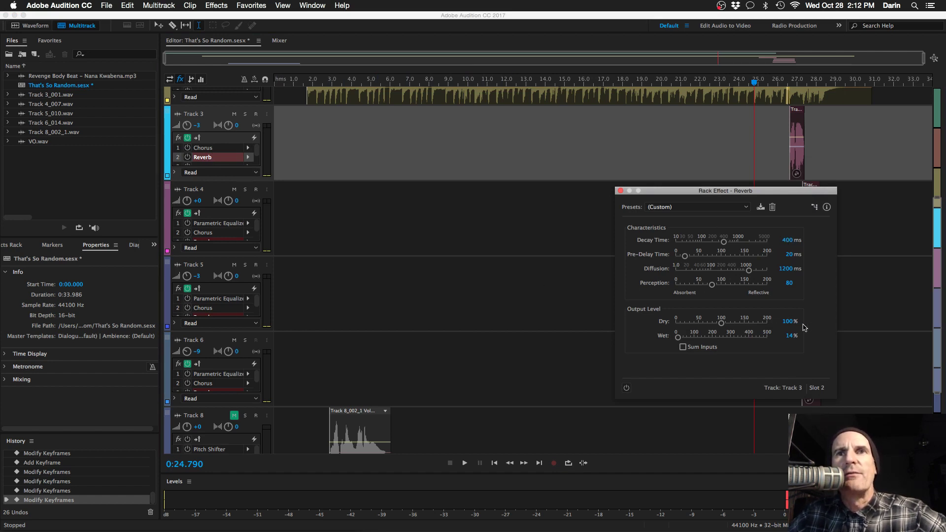
left_click(621, 191)
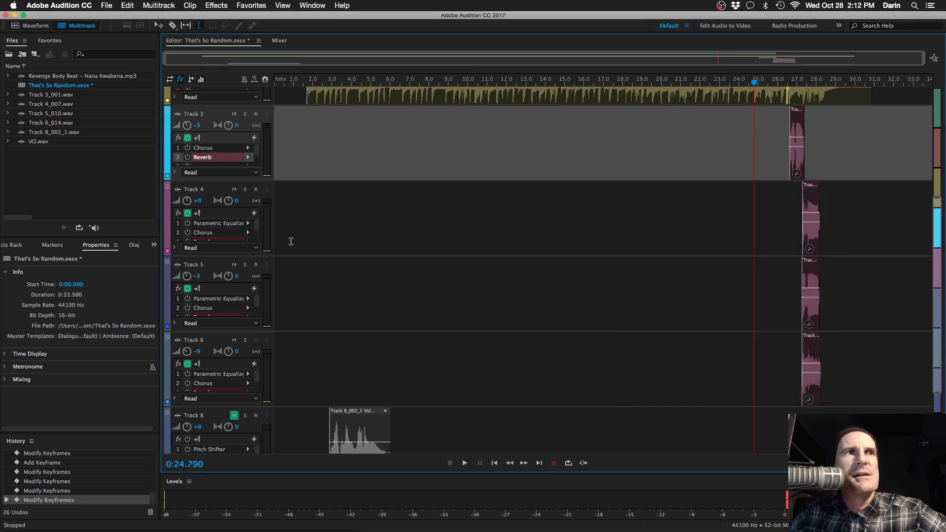
Step: Inspect the Reverb settings on Track 4
scroll(215, 235, "up", 2)
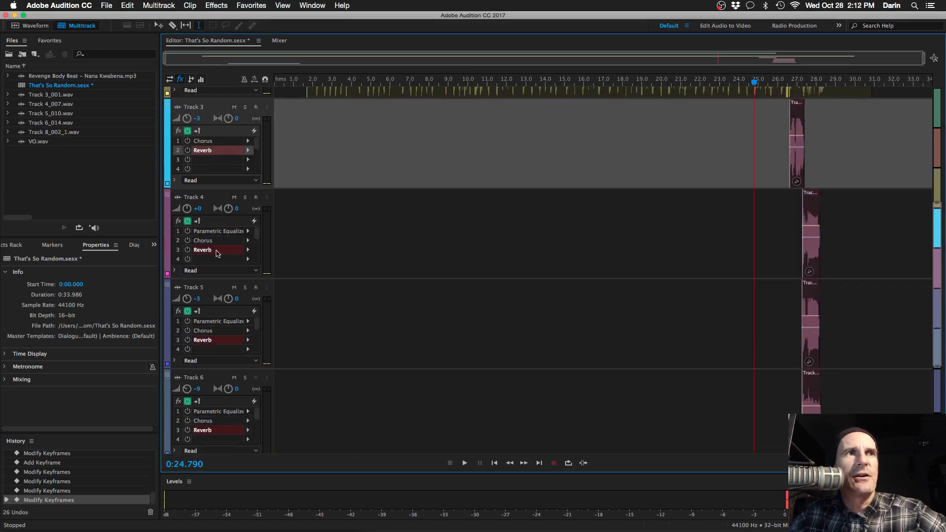
double_click(215, 251)
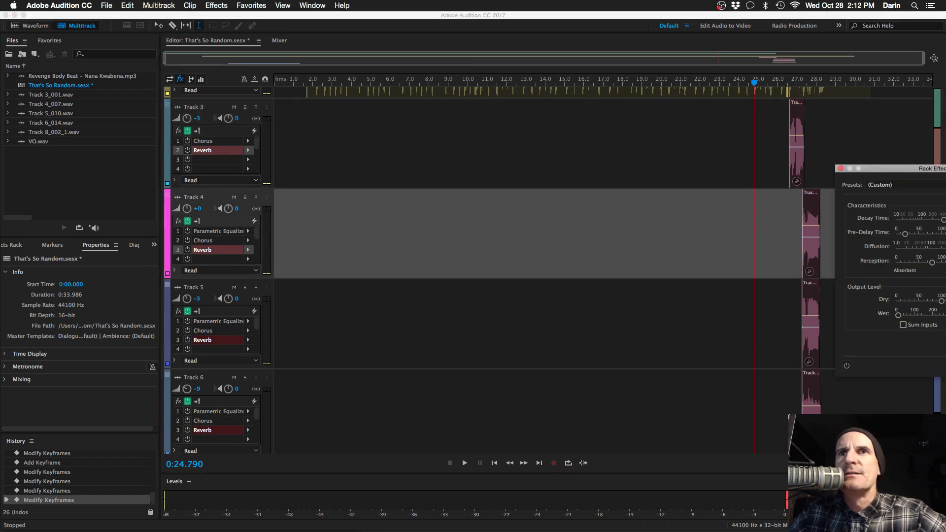
left_click_drag(908, 173, 609, 167)
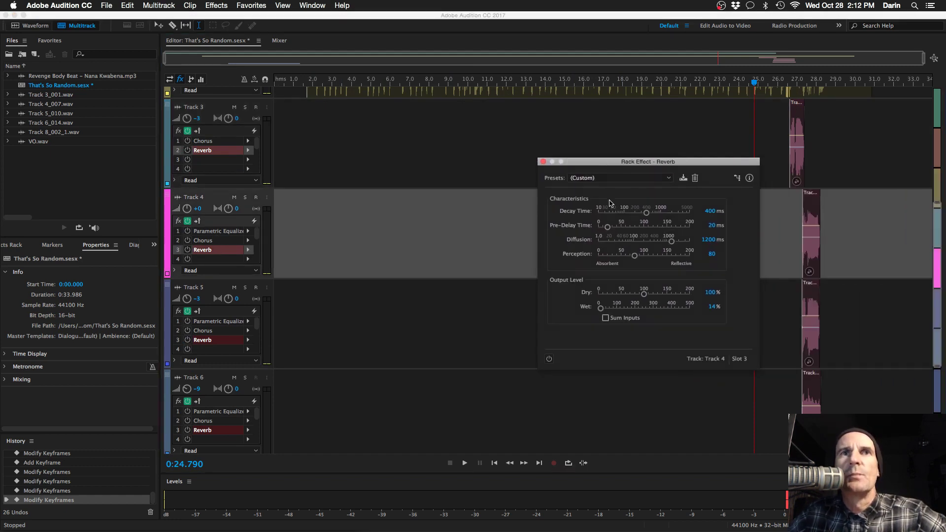
left_click(543, 162)
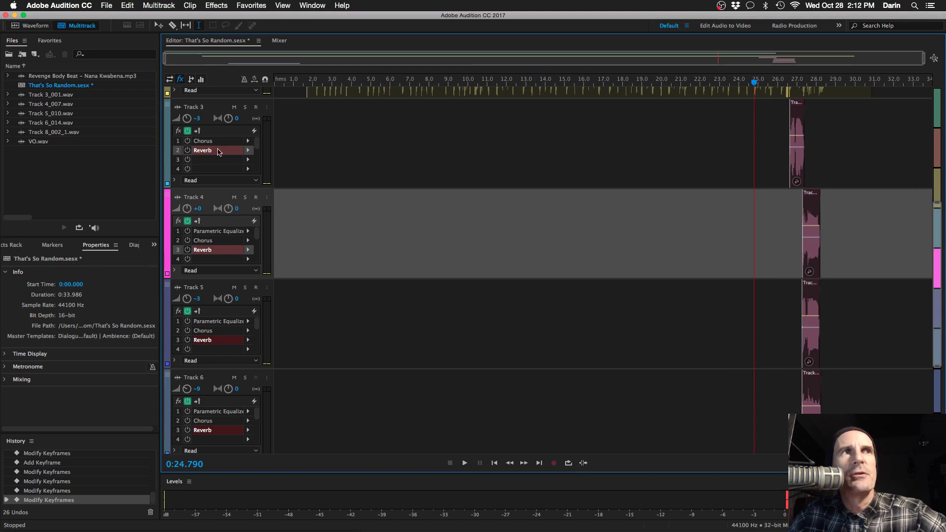
Step: Turn on the Chorus and Reverb effects on Tracks 3, 4, 5 and 6
left_click(189, 144)
left_click(188, 150)
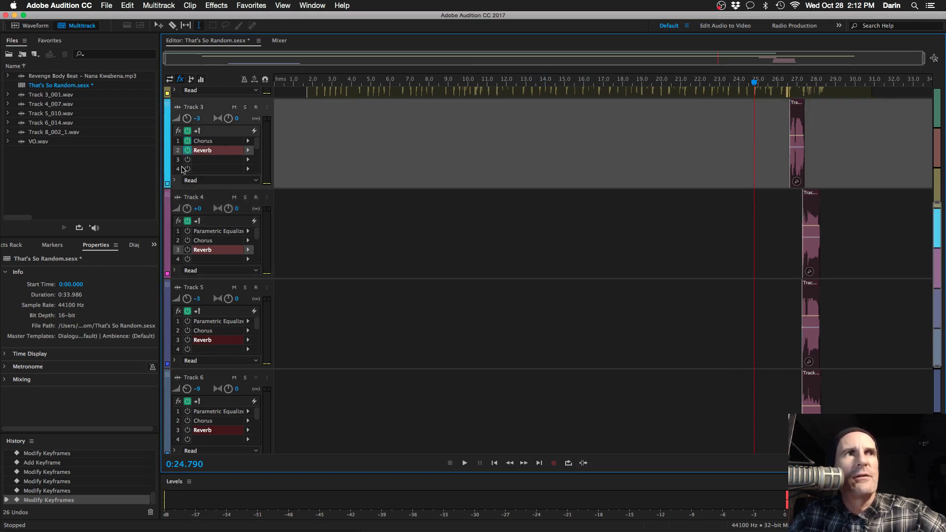
left_click(187, 240)
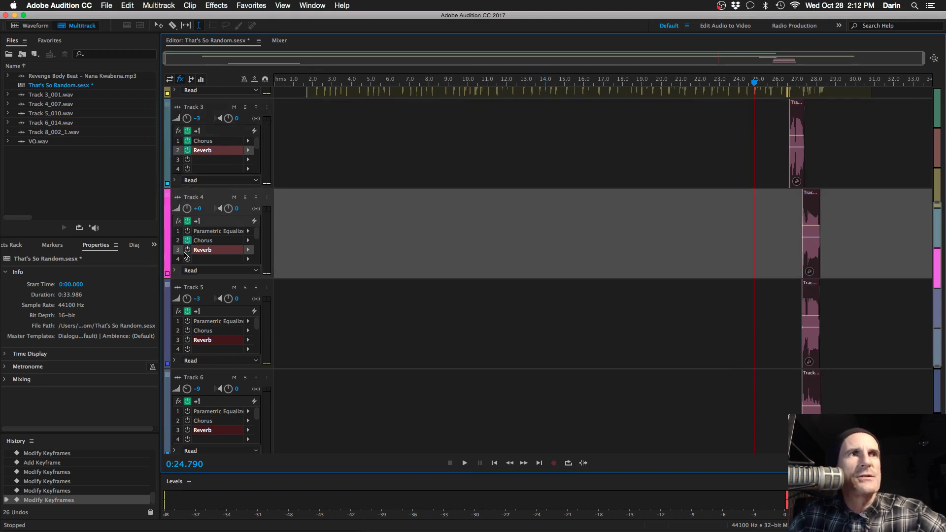
left_click(187, 250)
left_click(188, 330)
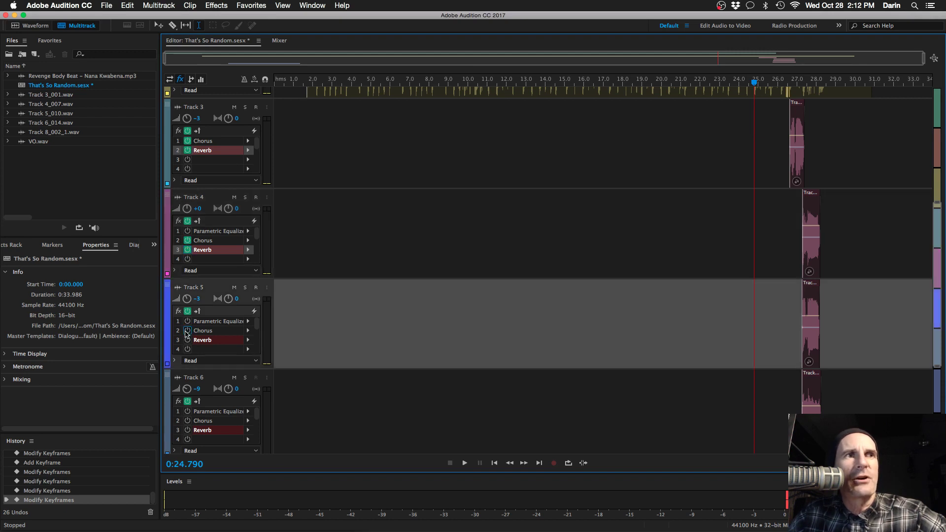
left_click(188, 340)
left_click(188, 421)
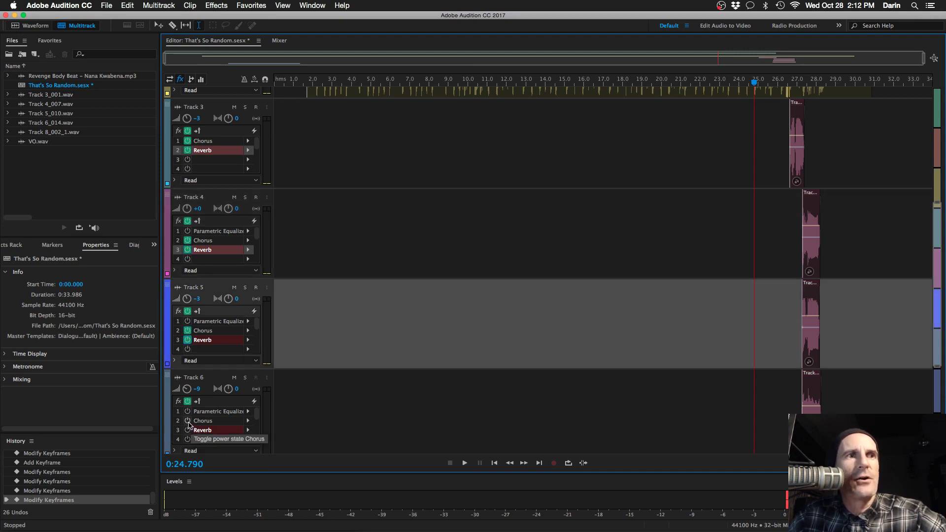
left_click(187, 431)
Step: Inspect Track 4's Parametric Equalizer settings and turn on that effect on Tracks 4, 5 and 6
scroll(324, 411, "down", 2)
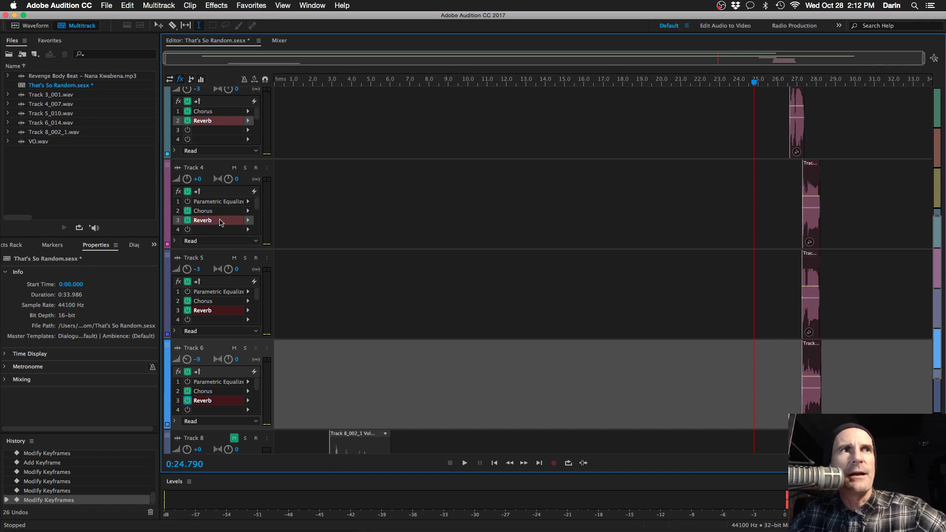
double_click(212, 203)
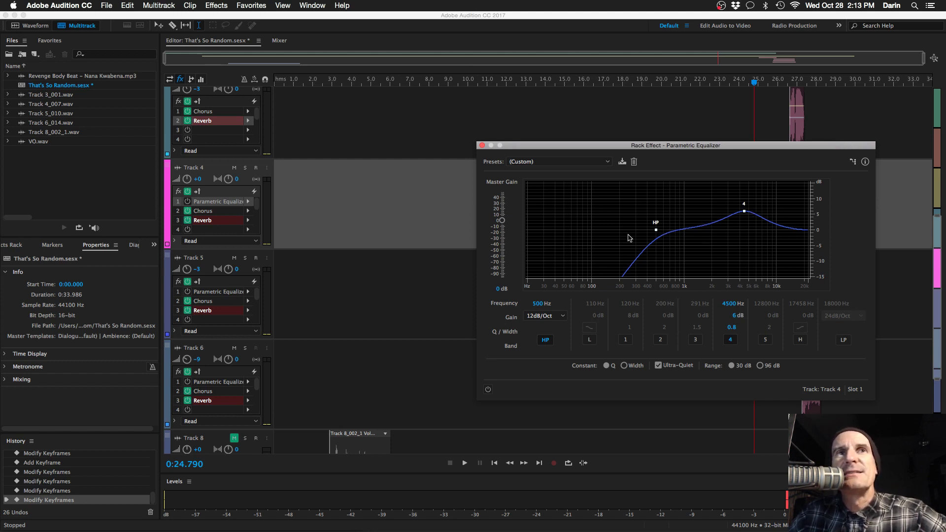
left_click(482, 145)
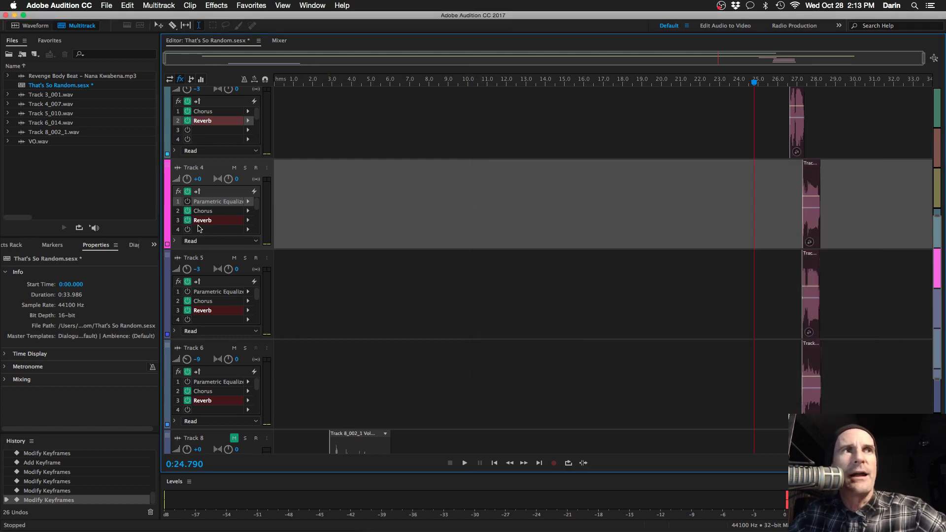
left_click(187, 292)
left_click(189, 383)
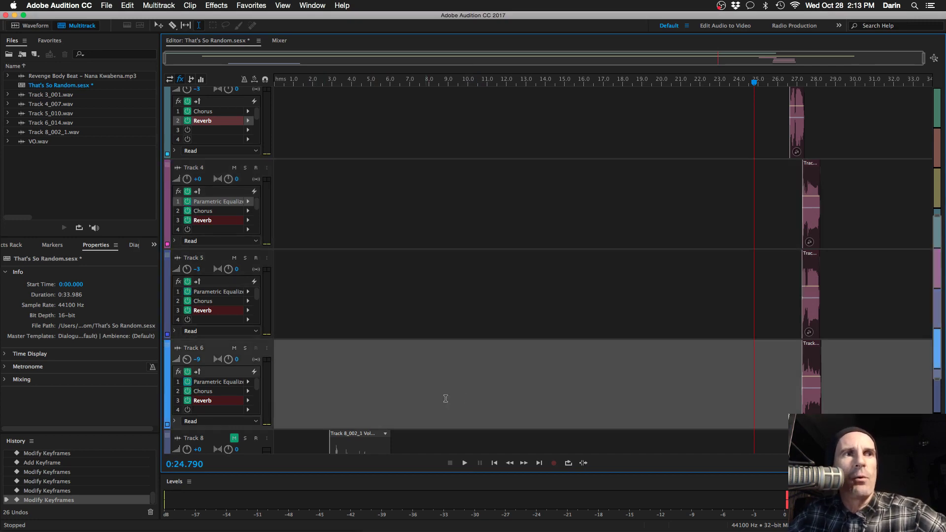
Step: Play the session's ending from about 0:24.8 with the effects enabled on the vocal tracks
scroll(463, 394, "down", 3)
scroll(533, 395, "up", 3)
scroll(533, 394, "up", 2)
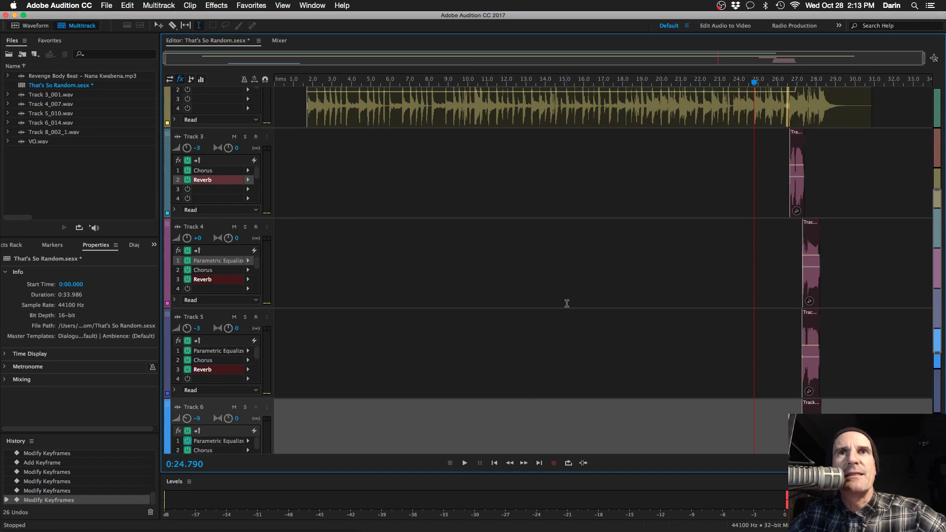
key("space")
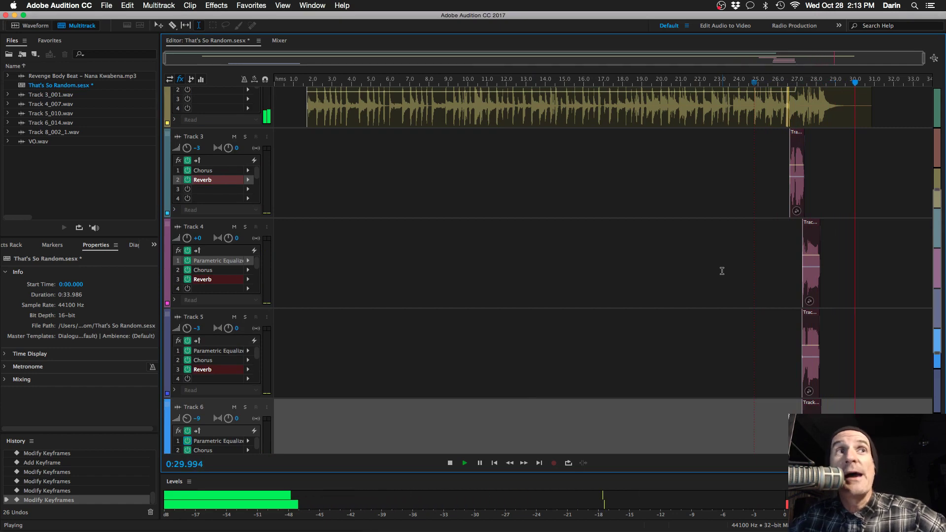
key("space")
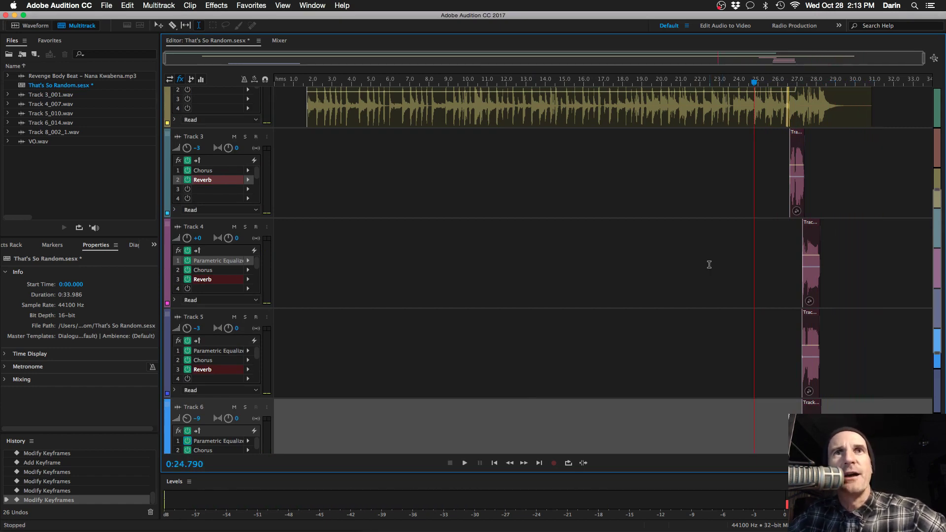
Step: Turn on the Chorus and Reverb effects on Track 1, which holds the VO clip
scroll(710, 264, "down", 2)
scroll(710, 265, "up", 8)
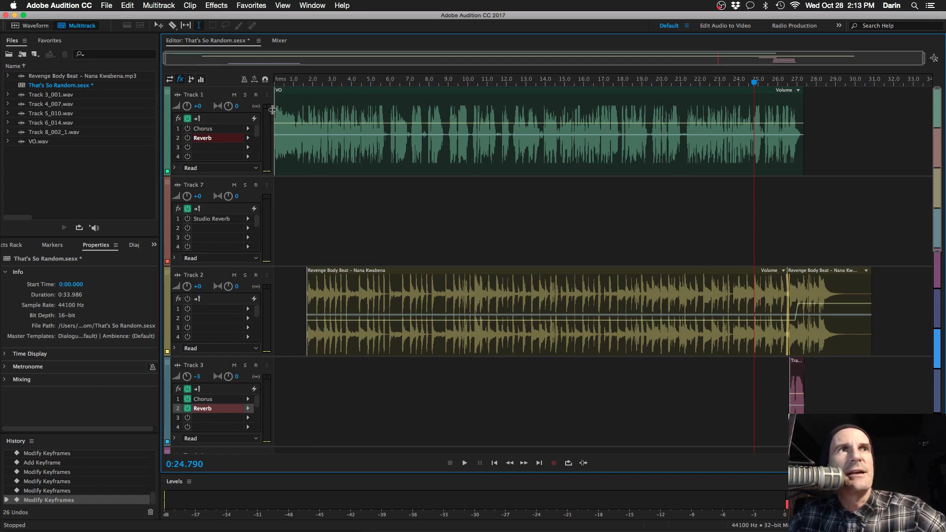
left_click(188, 129)
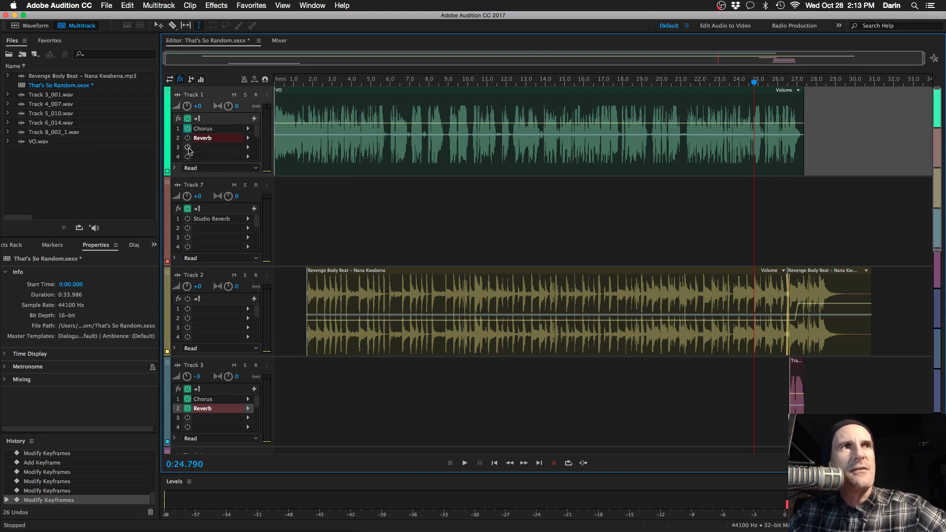
left_click(188, 139)
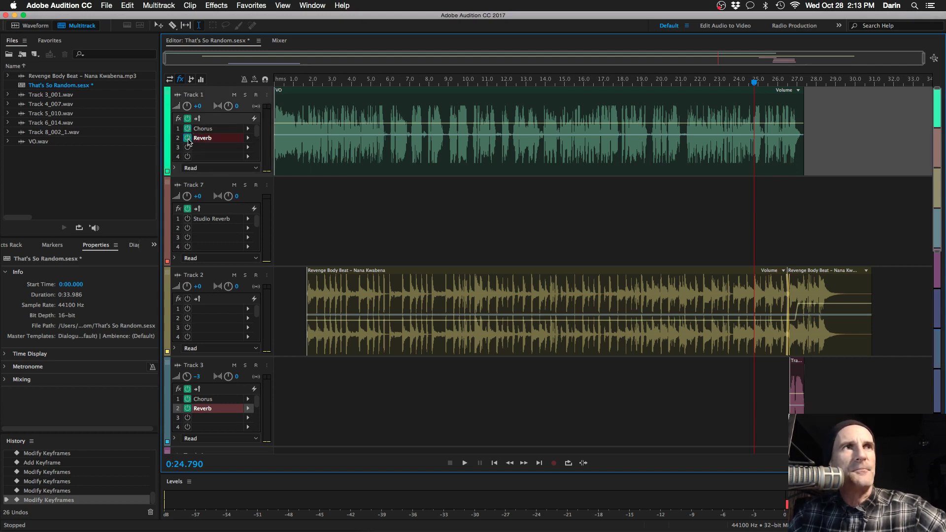
Step: Play the session from the beginning to hear the voice-over with its effects
left_click(343, 210)
key("Home")
key("space")
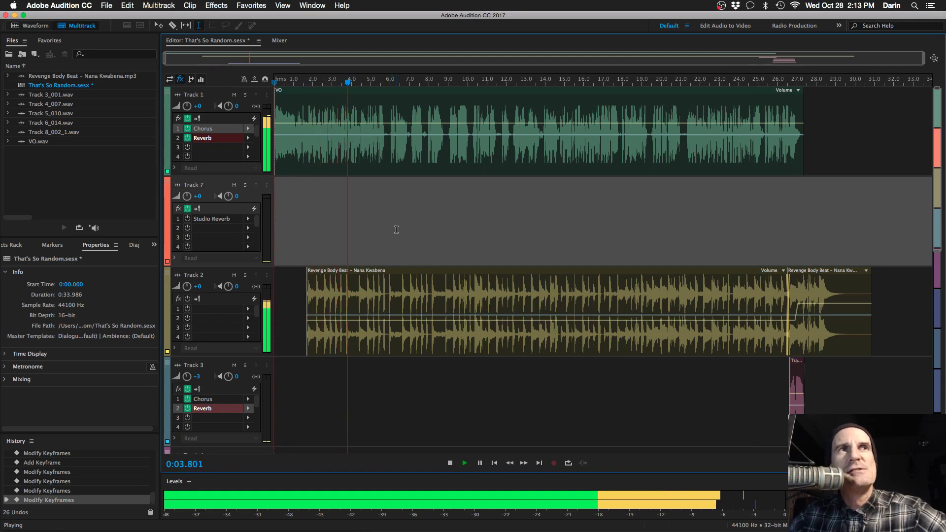
key("space")
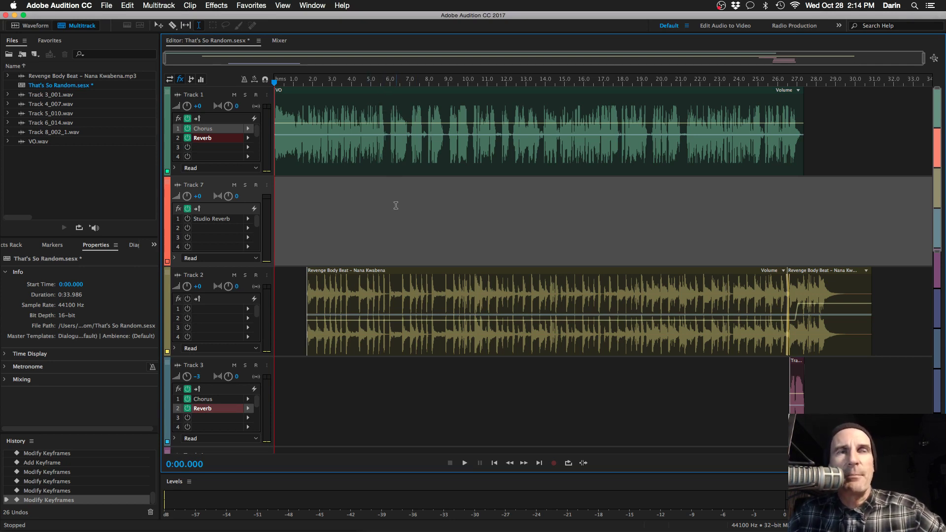
Step: Copy the VO clip from Track 1 to Track 7 at the same start time and play both from the beginning
left_click(367, 95)
key("super+shift+a")
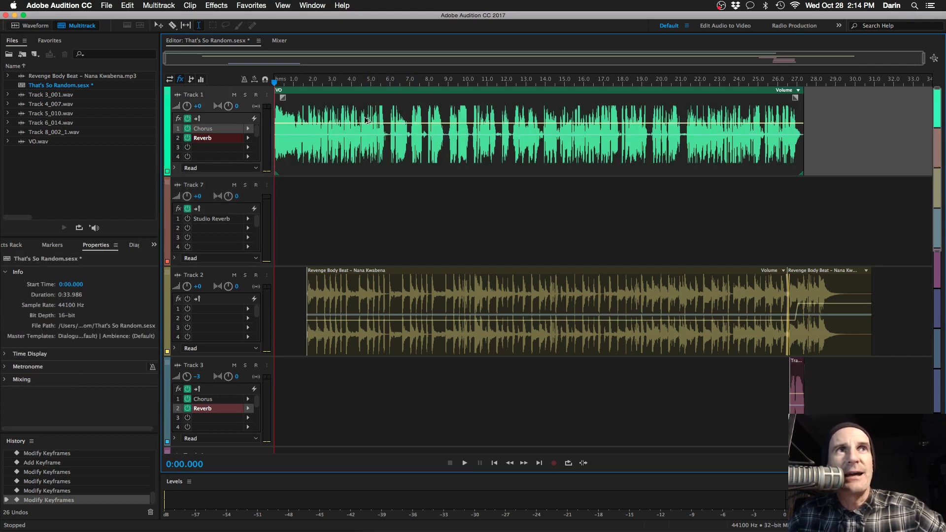
left_click_drag(361, 95, 342, 195)
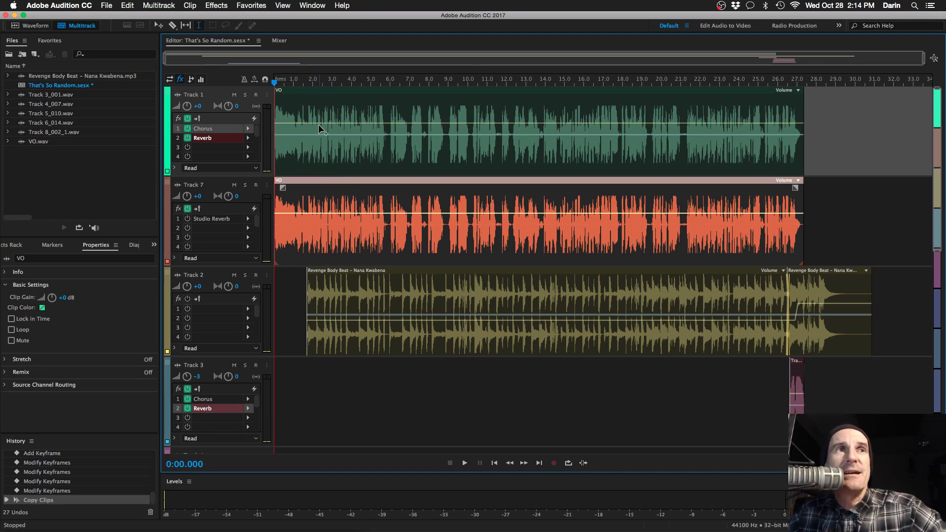
key("space")
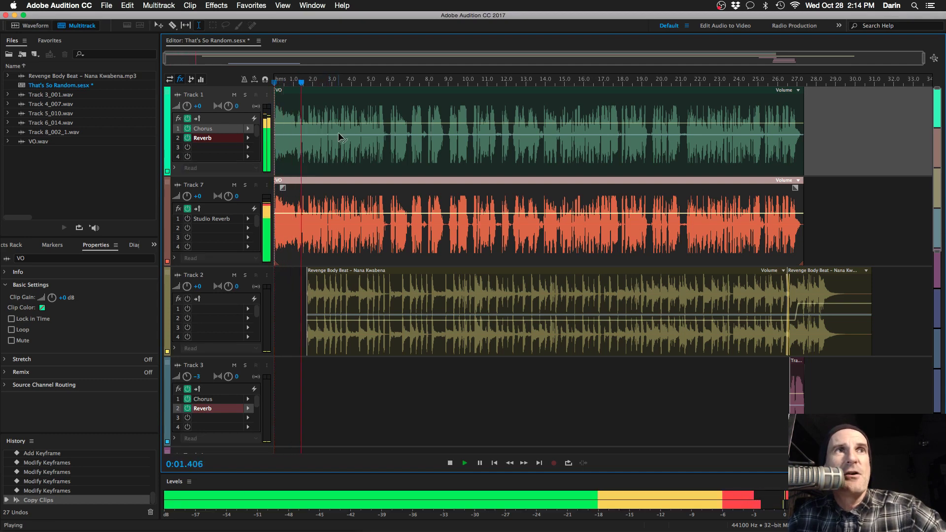
key("space")
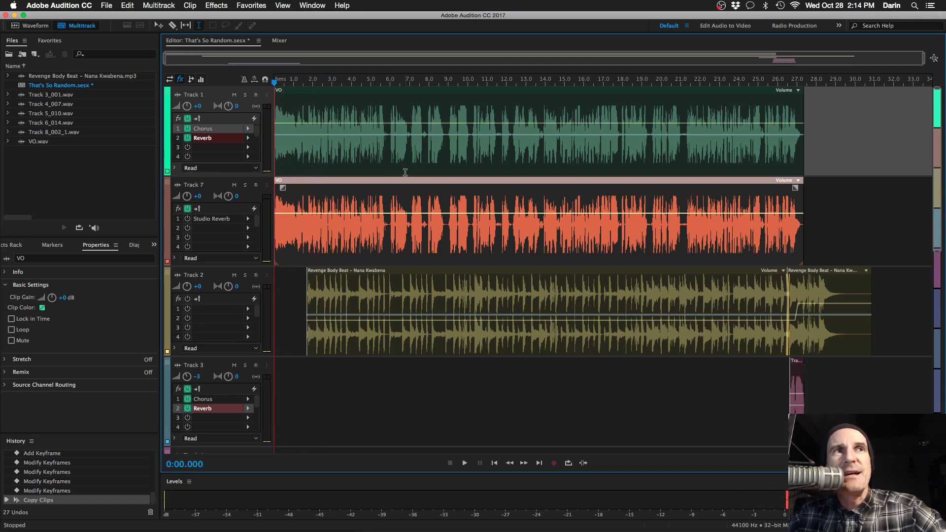
Step: Trim Track 1's VO clip to end at about 0:01.6, where the music starts, and trim Track 7's copy to start there
left_click_drag(802, 146, 305, 154)
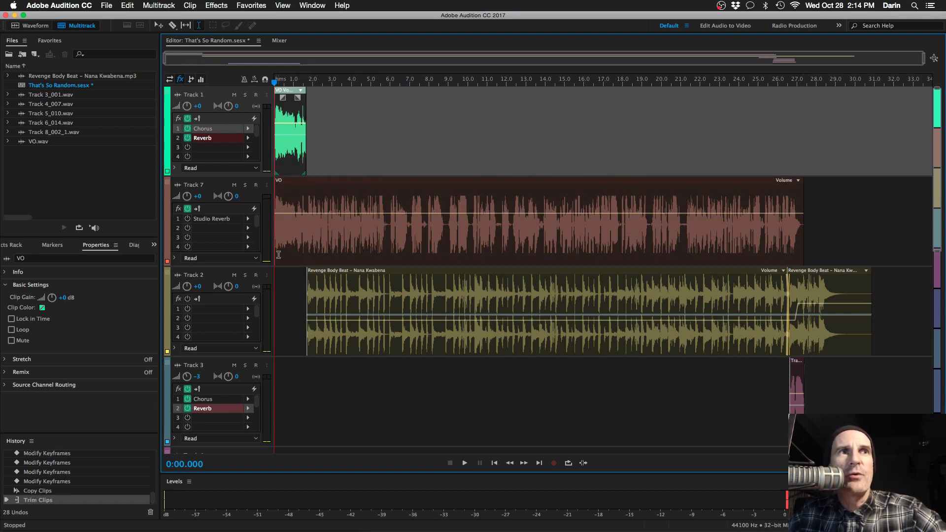
left_click_drag(275, 254, 305, 252)
left_click(297, 251)
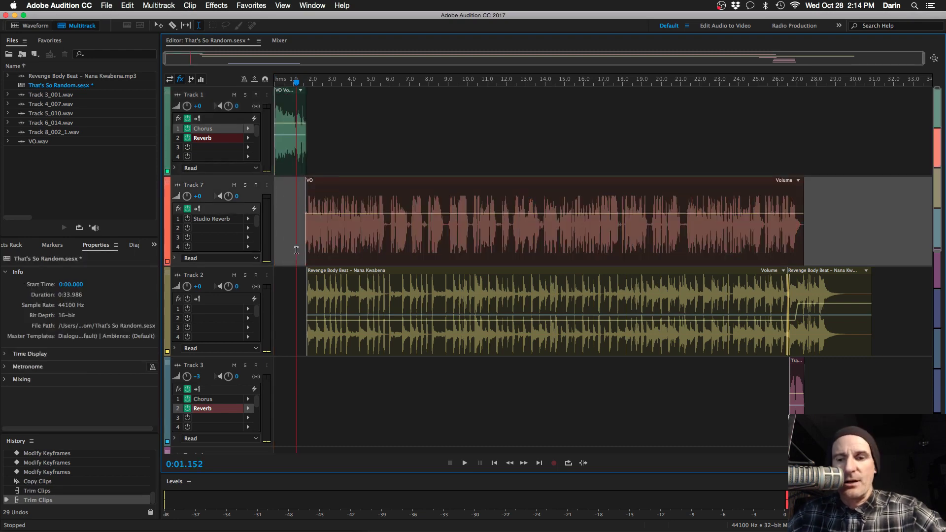
Step: Play the handover between the VO clips on Track 1 and Track 7, starting at about 0:00.95
key("equal")
key("equal")
key("equal")
key("equal")
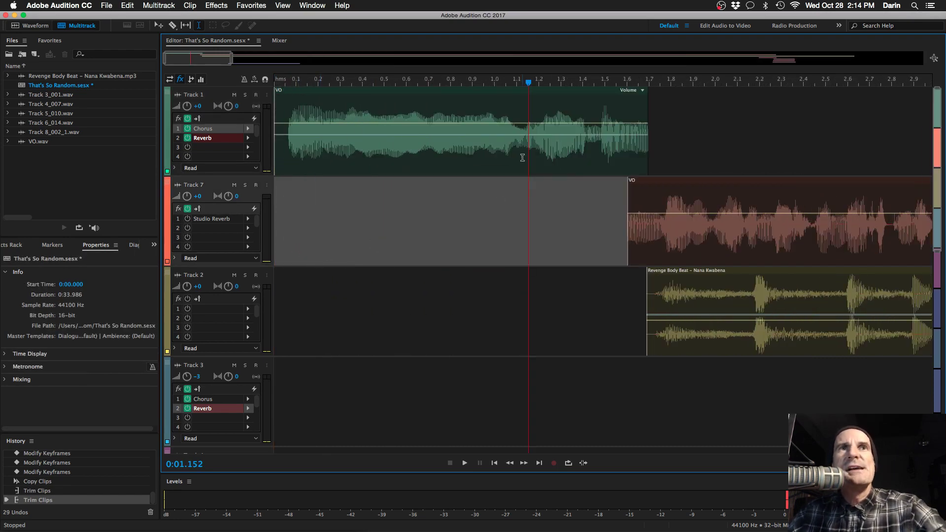
left_click(482, 154)
key("space")
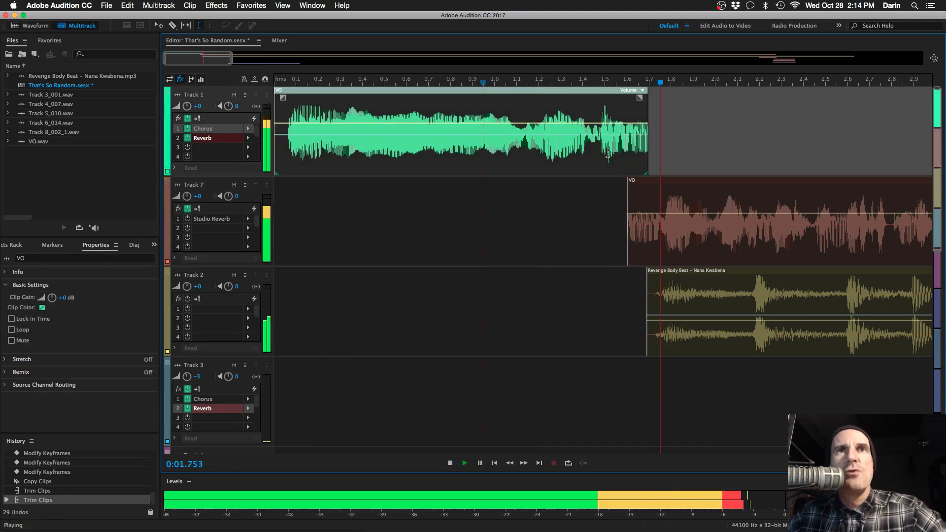
key("space")
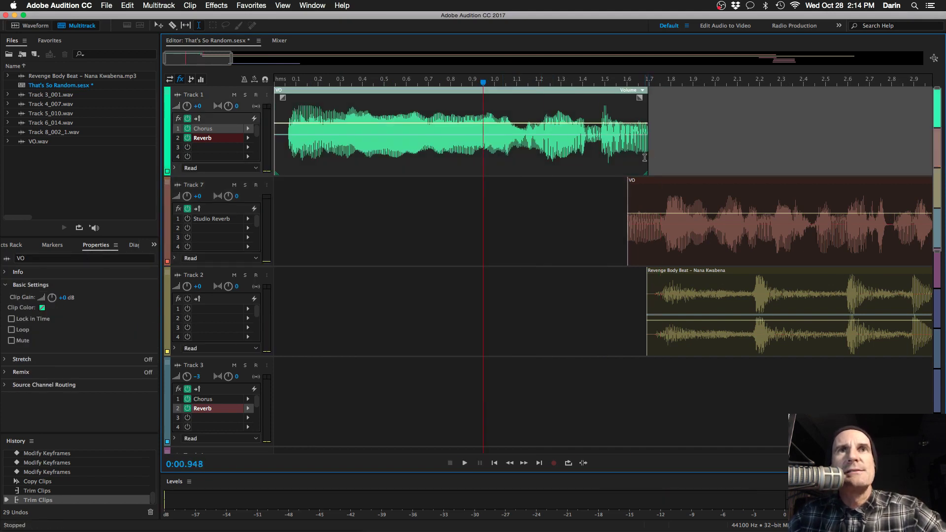
Step: Extend the end of Track 1's VO clip to about 0:01.8, checking the overlap with Track 7 by ear
left_click_drag(647, 157, 683, 157)
key("space")
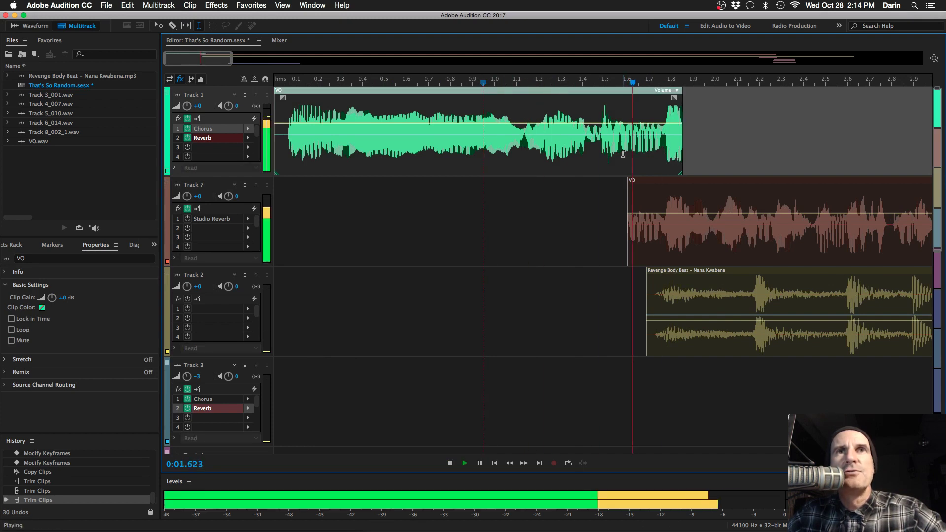
key("space")
left_click_drag(681, 157, 664, 158)
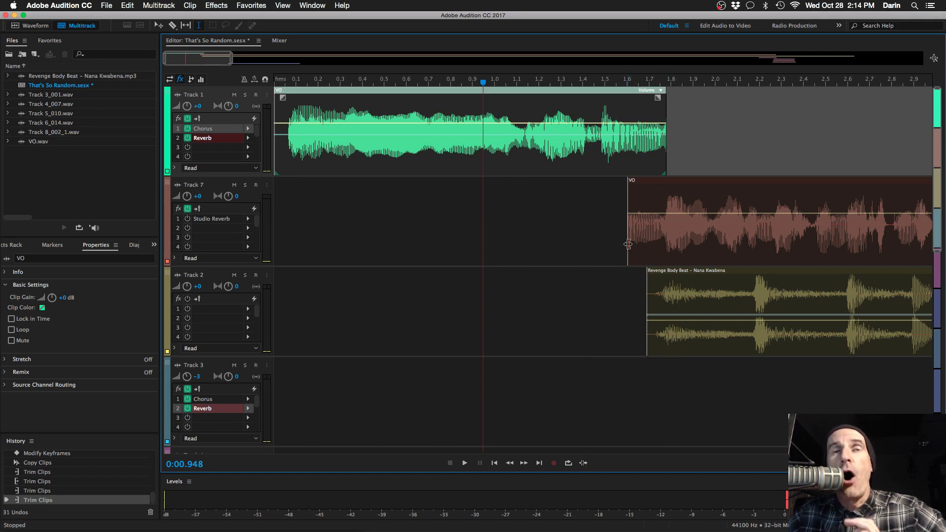
Step: Extend the start of Track 7's VO clip back to about 0:01.1 and listen to the overlap with Track 1
left_click_drag(628, 244, 523, 244)
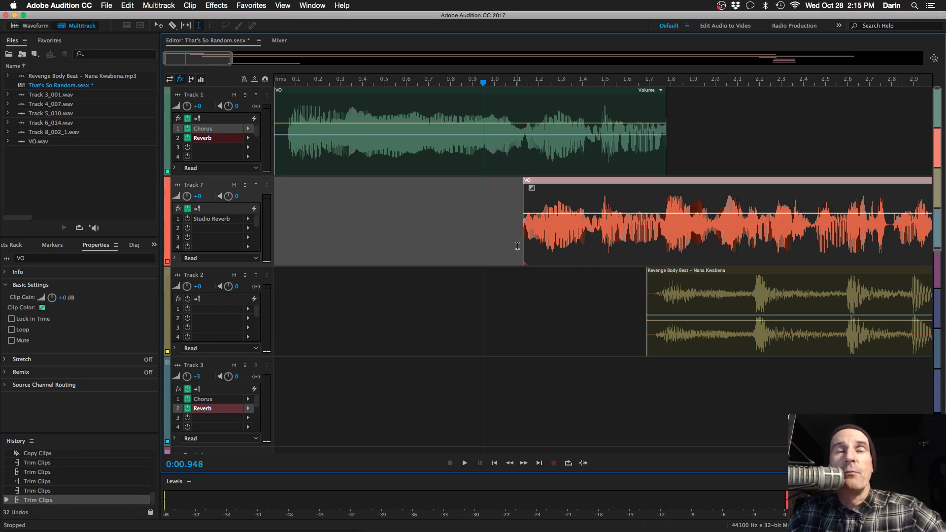
key("space")
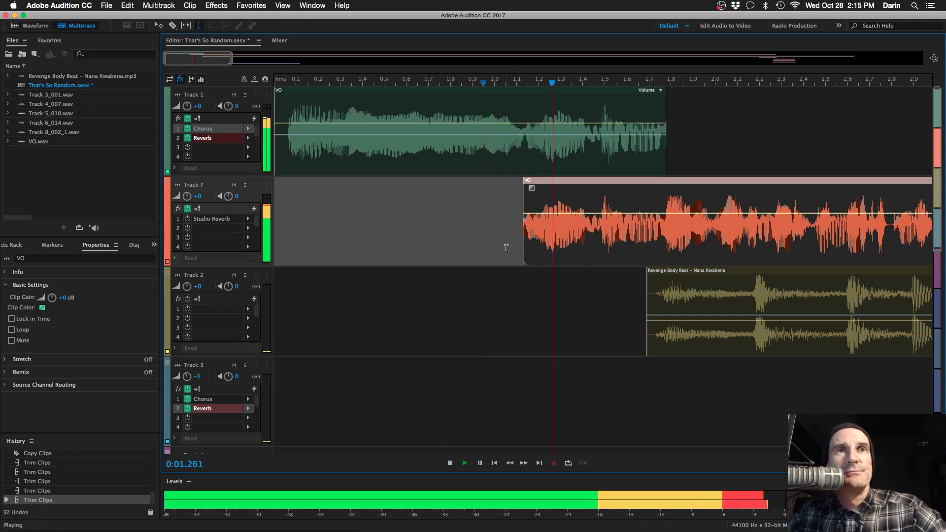
key("space")
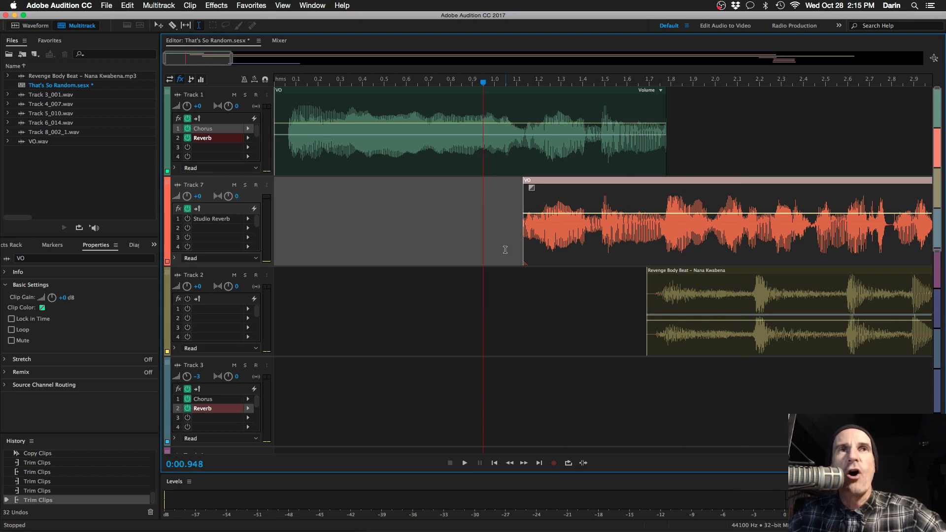
key("space")
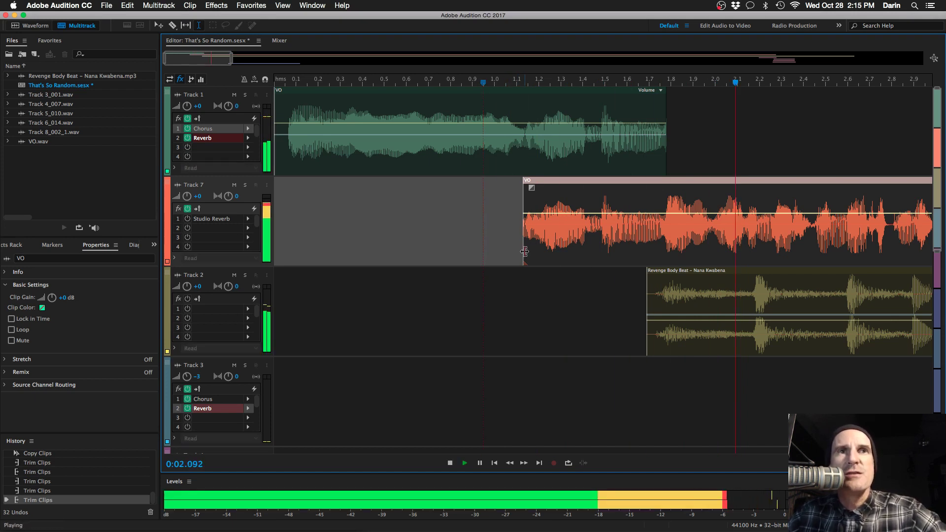
key("space")
left_click_drag(524, 252, 522, 223)
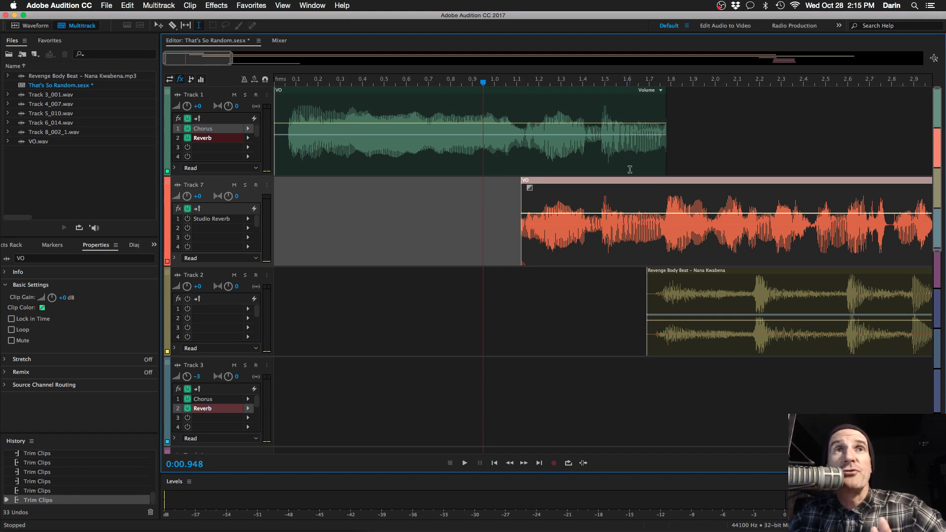
Step: Crossfade the overlapping VO clips with a linear fade-in on Track 7 and a matching linear fade-out on Track 1
left_click_drag(530, 188, 673, 199)
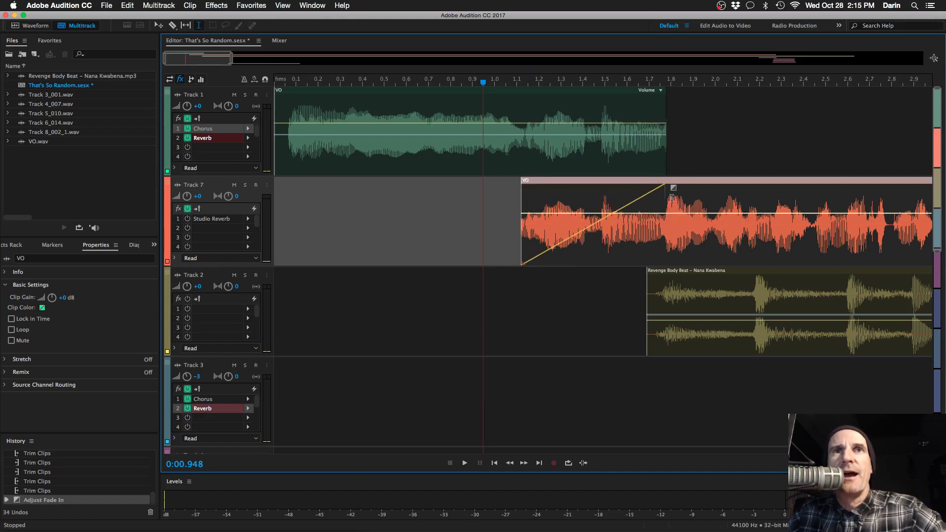
left_click(593, 117)
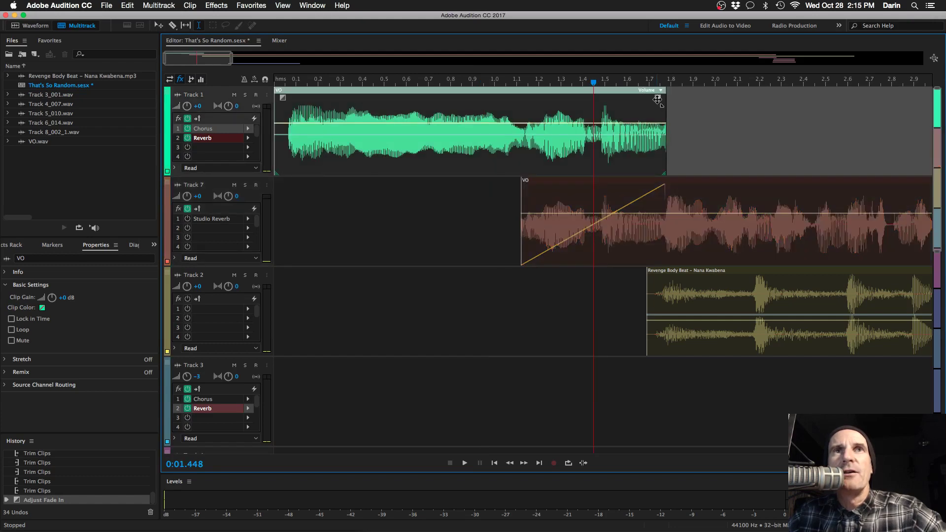
left_click_drag(662, 97, 512, 109)
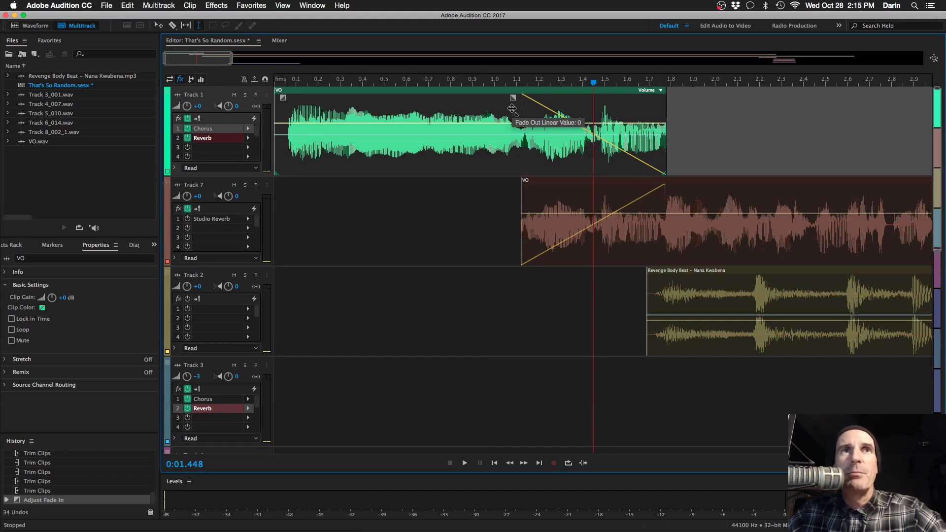
left_click_drag(512, 108, 514, 108)
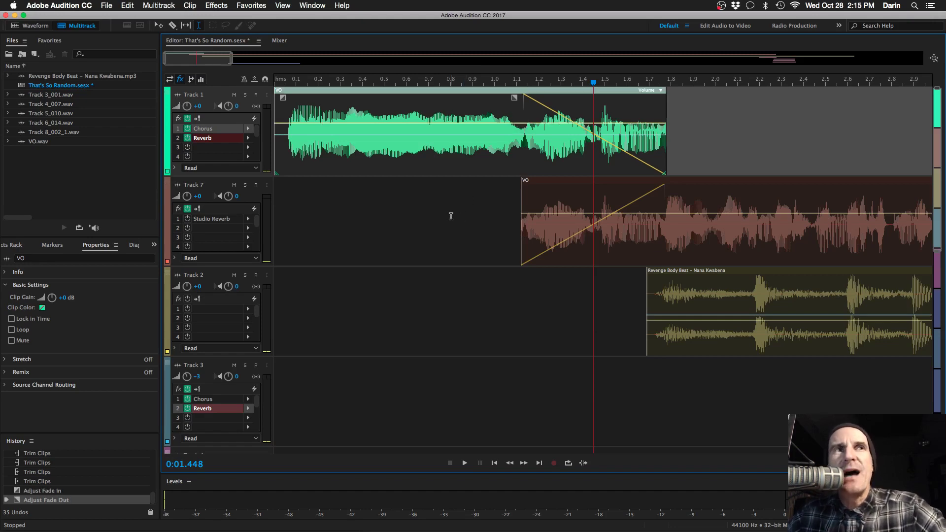
Step: Play the session from the beginning to check the VO crossfade and the music mix
key("Home")
key("space")
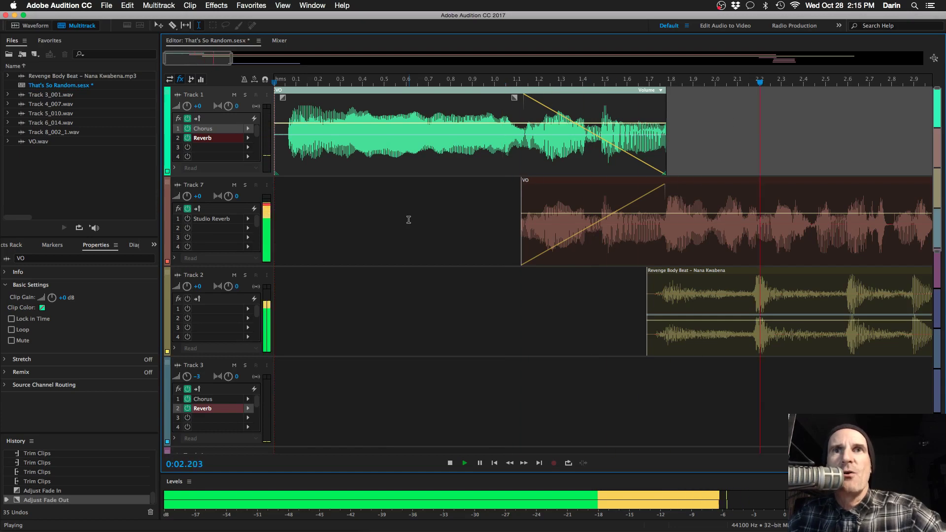
key("backslash")
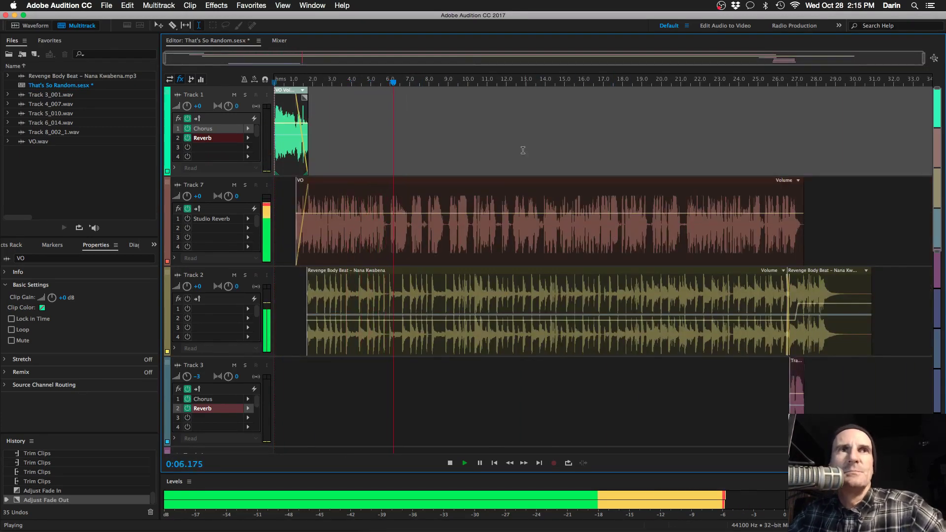
key("space")
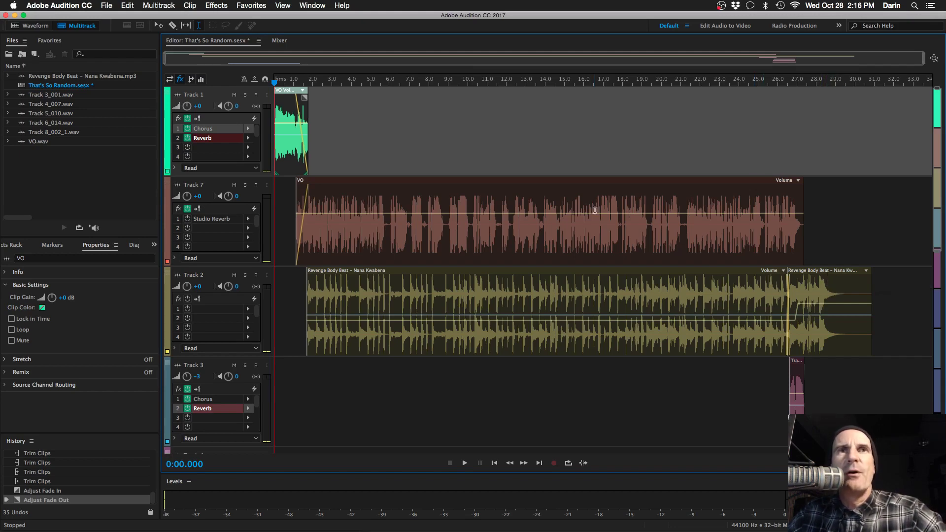
Step: Mix down the entire session to a new file
right_click(558, 184)
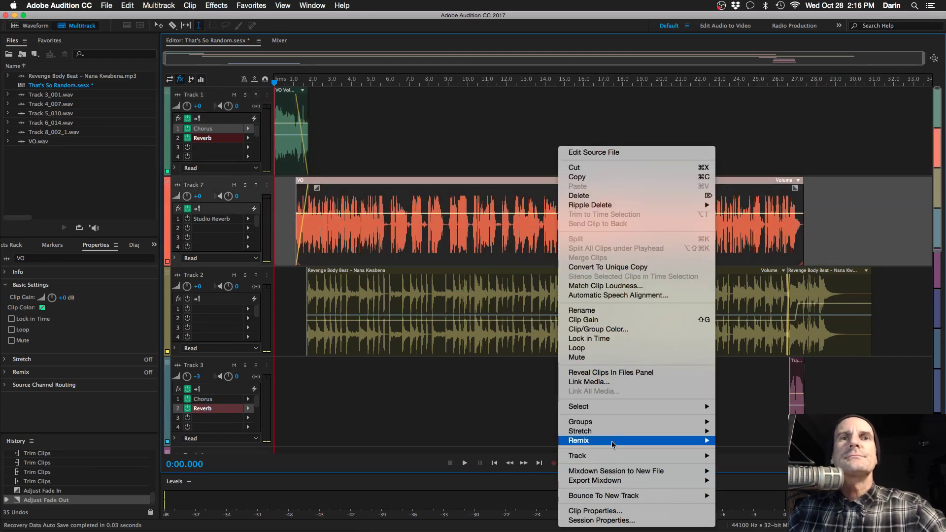
mouse_move(605, 476)
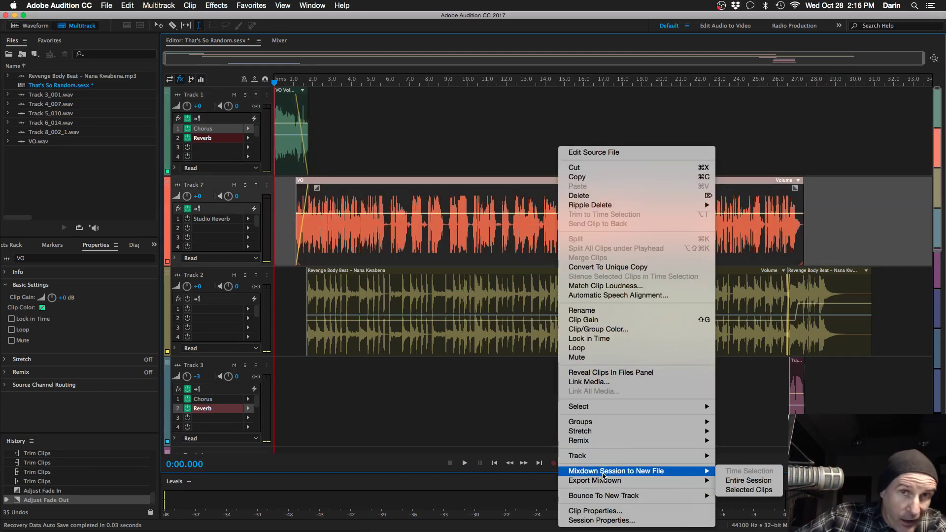
left_click(745, 482)
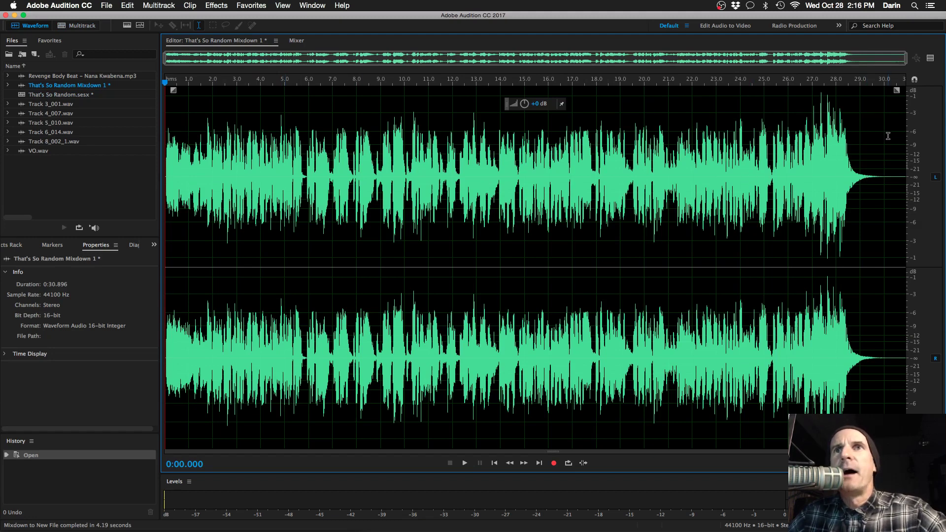
left_click_drag(885, 138, 912, 138)
left_click(863, 130)
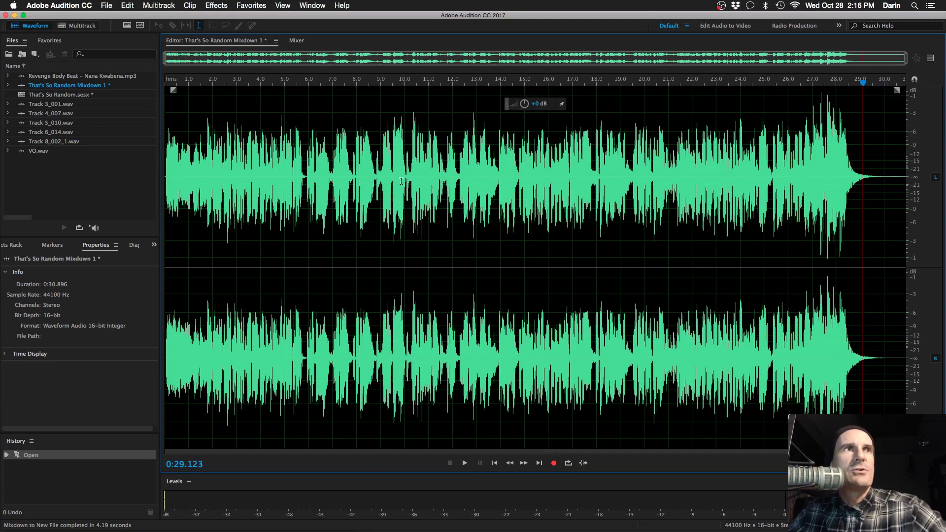
Step: Delete about 0.06 s of silence at the start of the mixdown and add a very short fade-in there
key("Home")
scroll(371, 182, "up", 10)
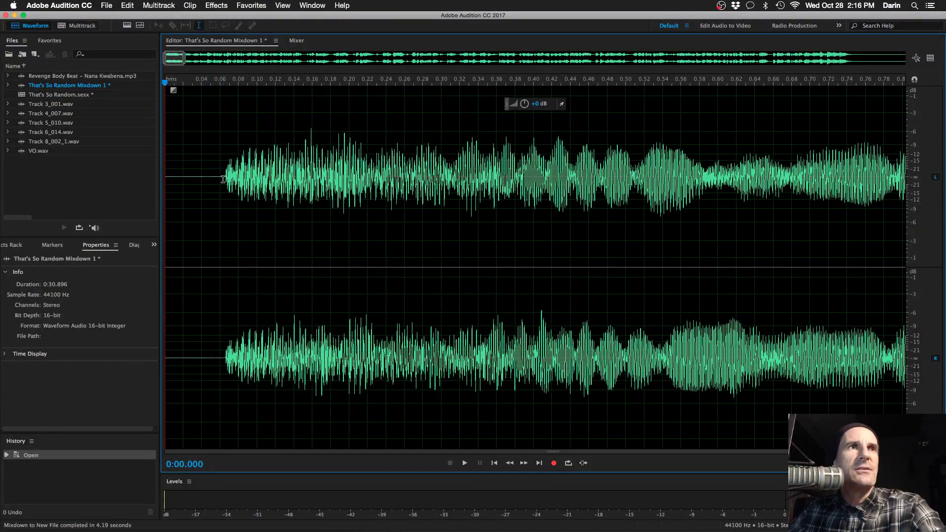
left_click_drag(223, 179, 149, 177)
key("Delete")
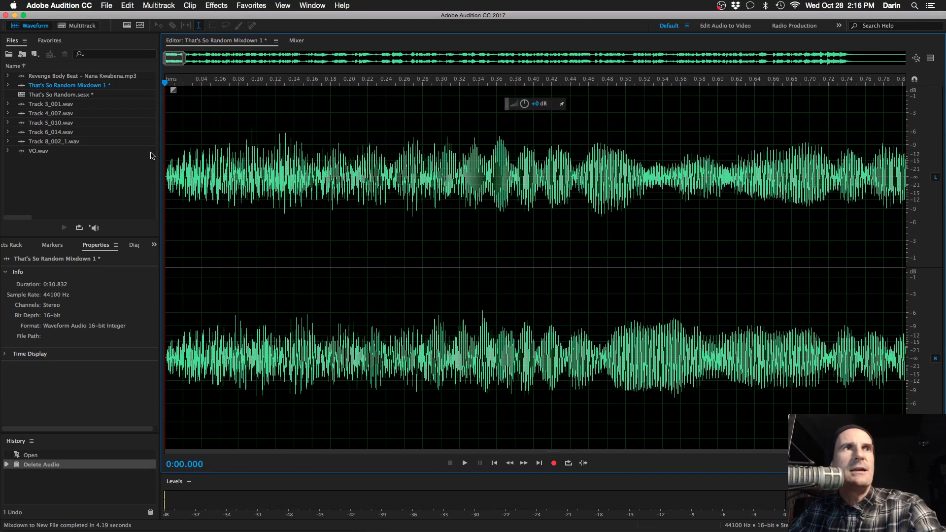
left_click_drag(175, 91, 178, 99)
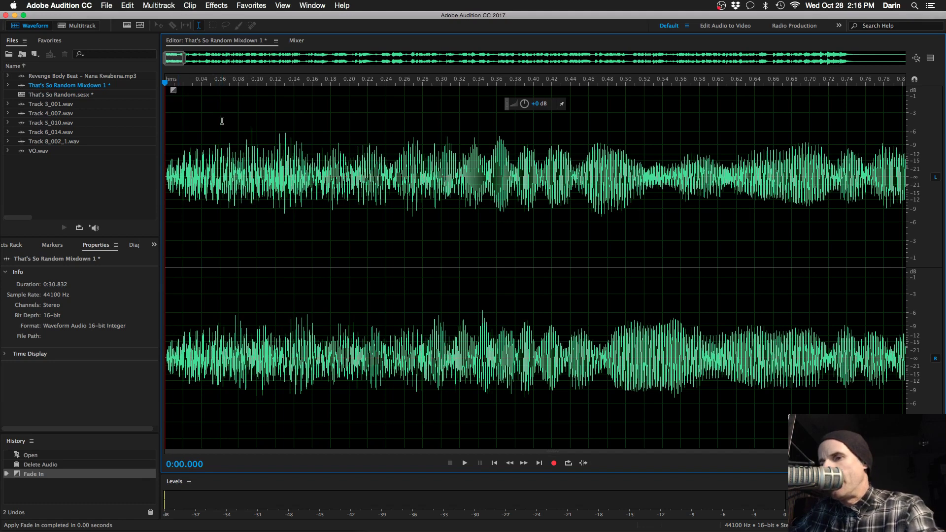
Step: Delete the mixdown's silent tail after about 0:30.0 and add a short fade-out at the new end
key("End")
key("minus")
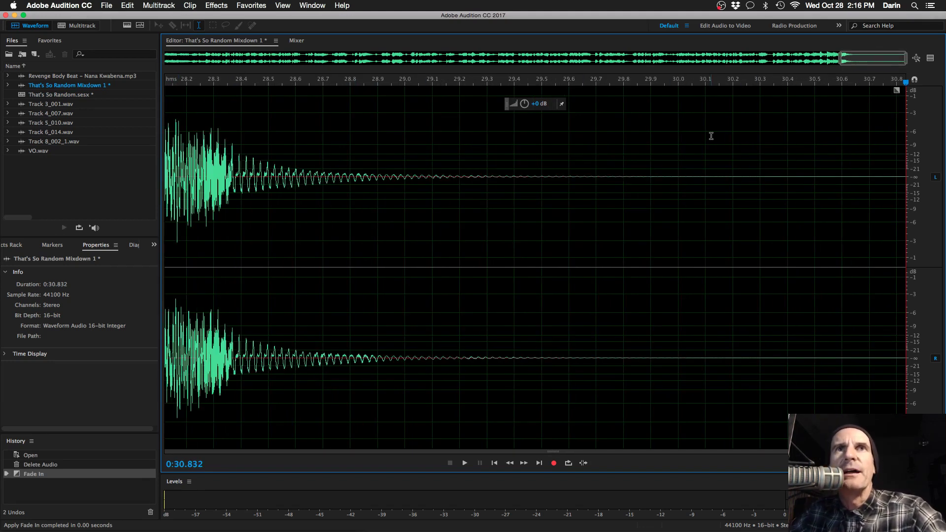
left_click_drag(679, 141, 919, 138)
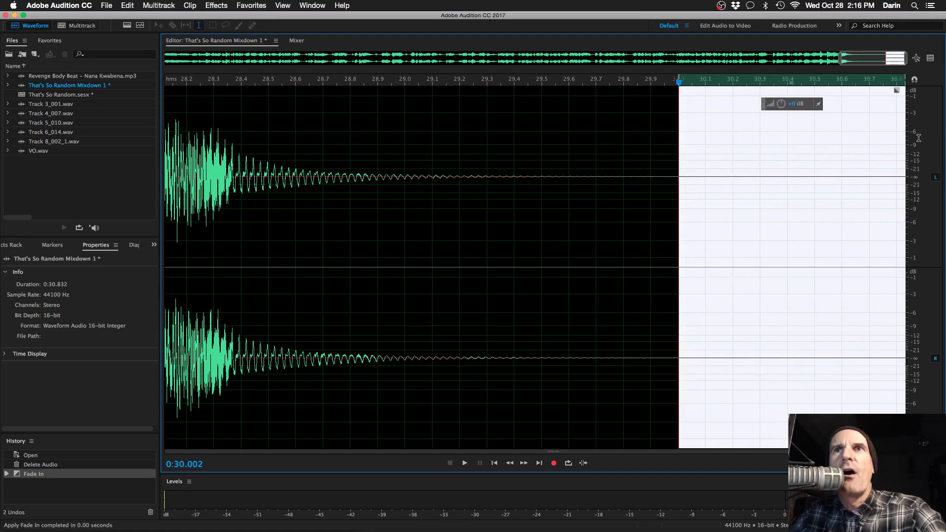
key("Delete")
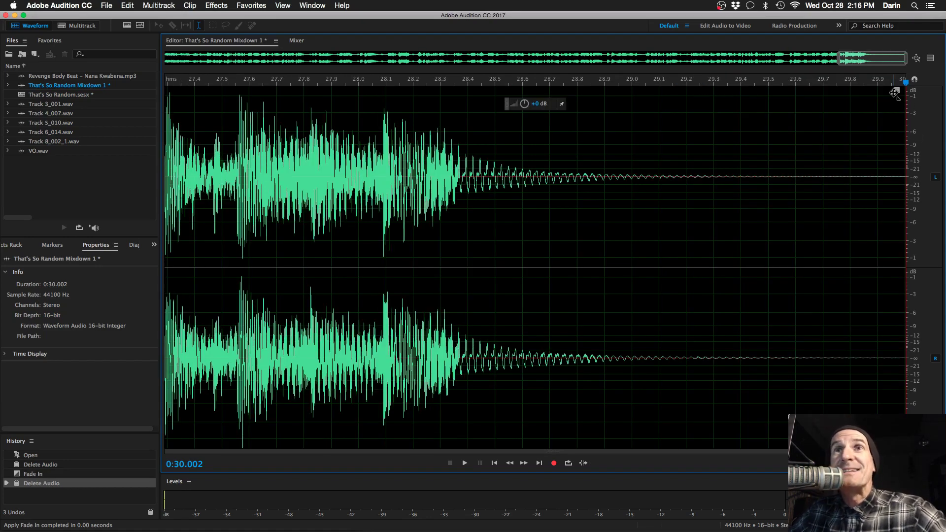
left_click_drag(897, 90, 867, 144)
key("backslash")
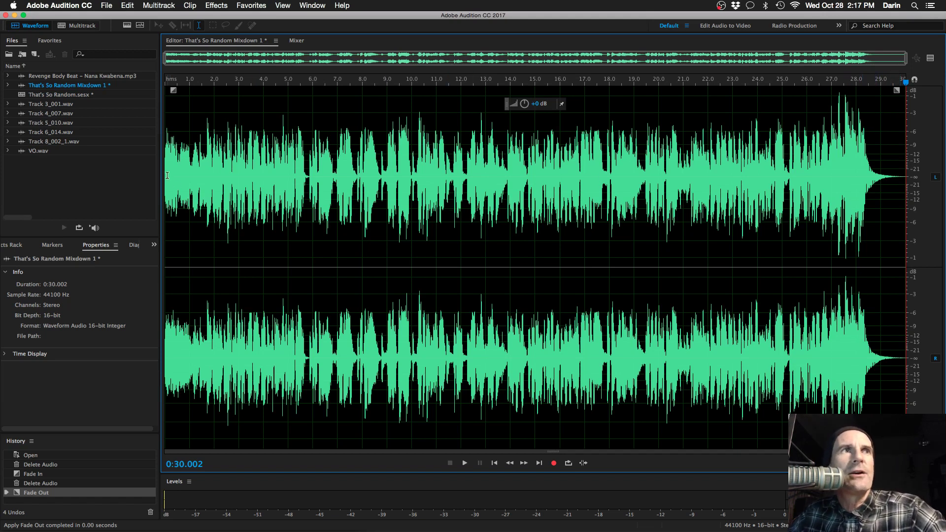
Step: Apply the Hard Limiter to the whole mixdown with a 3 dB input boost and play the result from the beginning
left_click(219, 6)
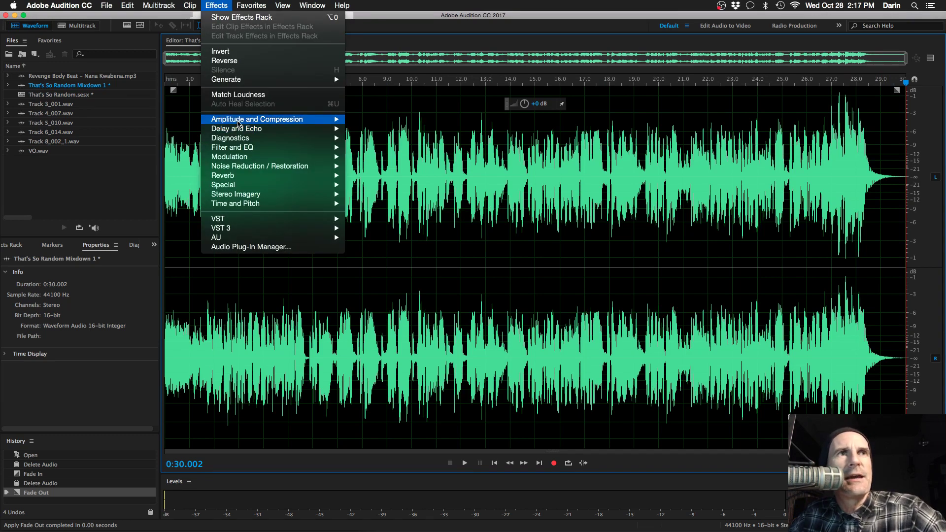
mouse_move(321, 123)
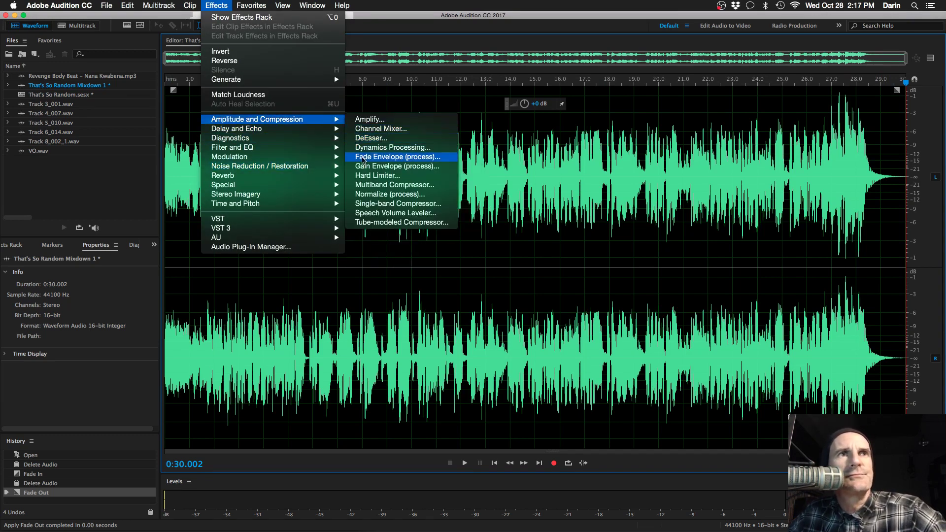
left_click(372, 177)
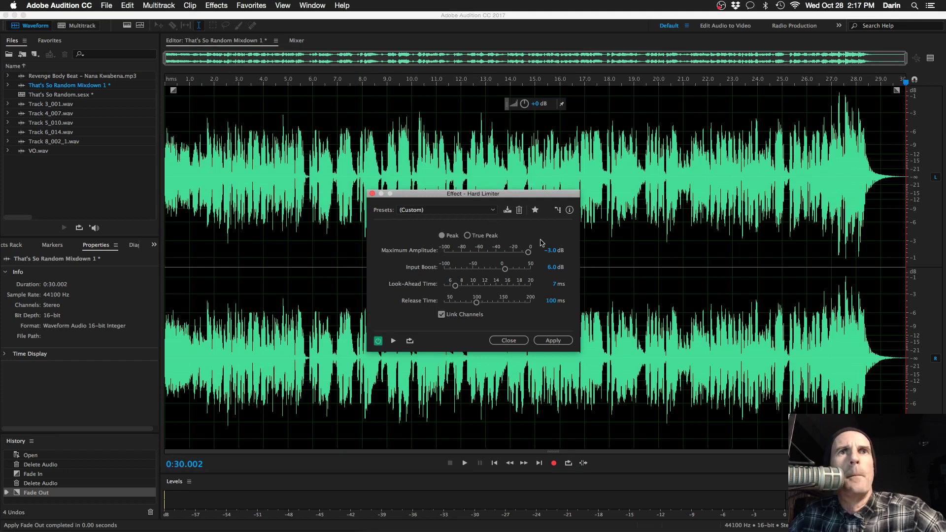
left_click(550, 268)
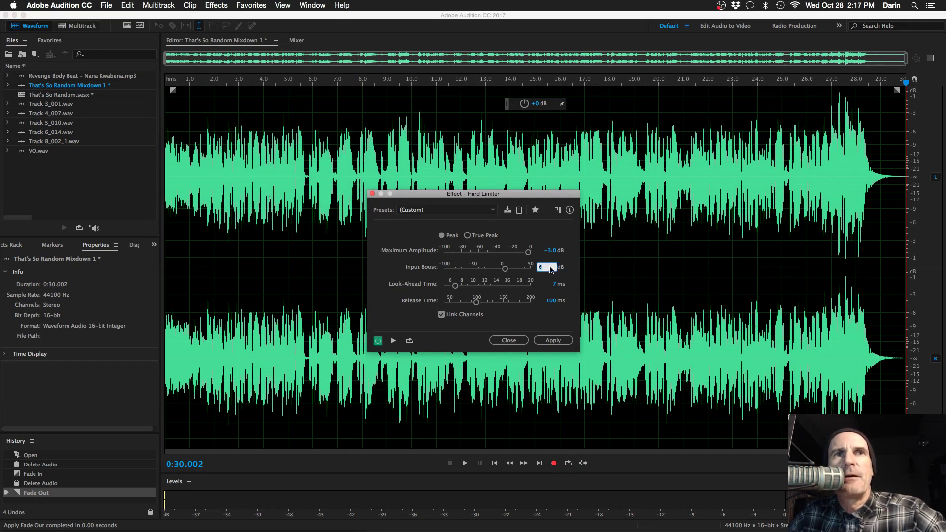
type("3")
key("Return")
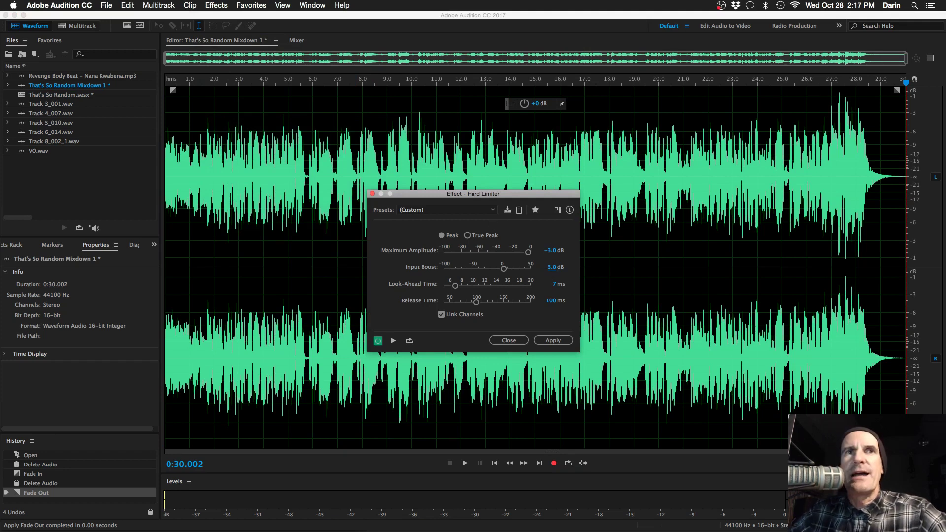
left_click(553, 341)
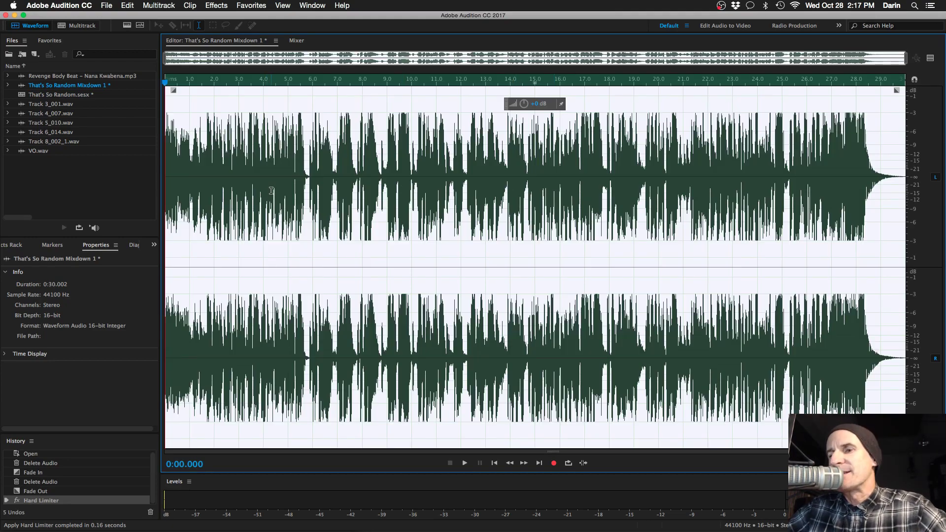
key("super+shift+a")
key("space")
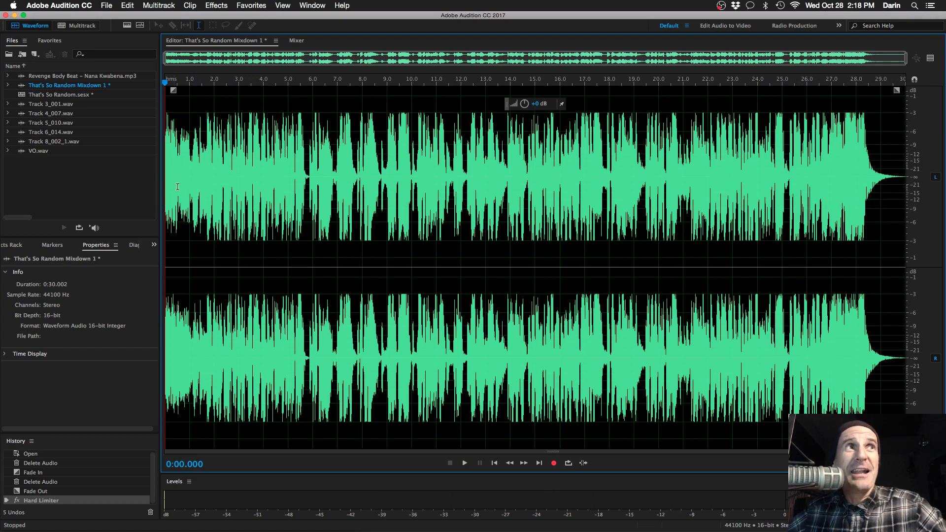
Step: Save the limited mixdown in its current folder under the file name That's So Random Promo.wav
key("super+shift+s")
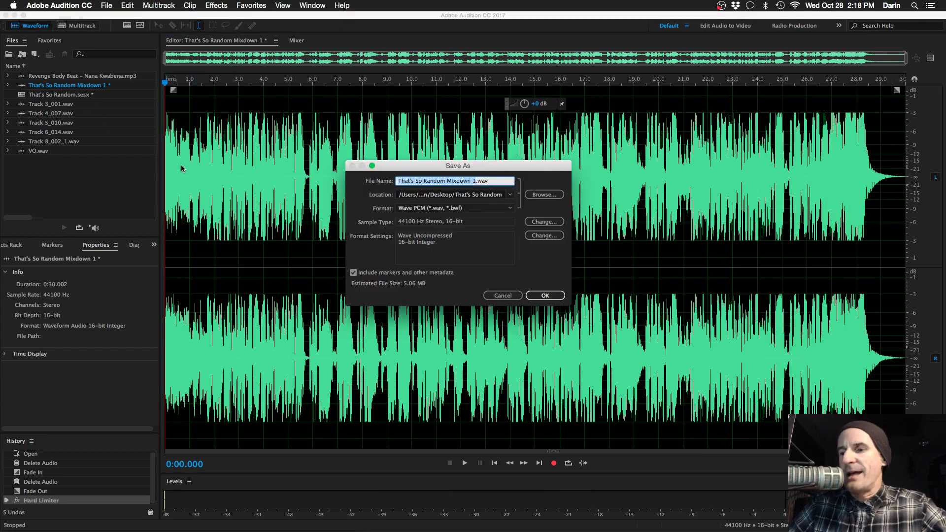
key("Right")
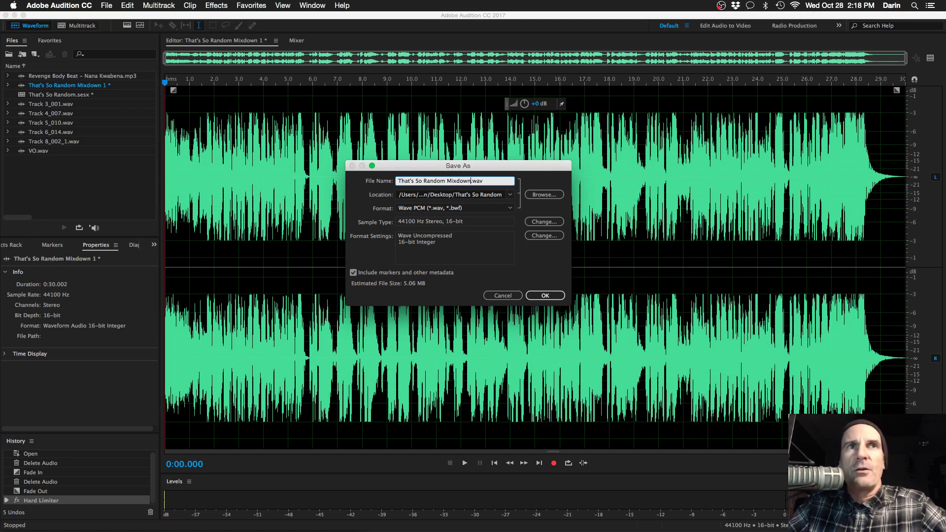
key("BackSpace")
key("BackSpace")
key("BackSpace")
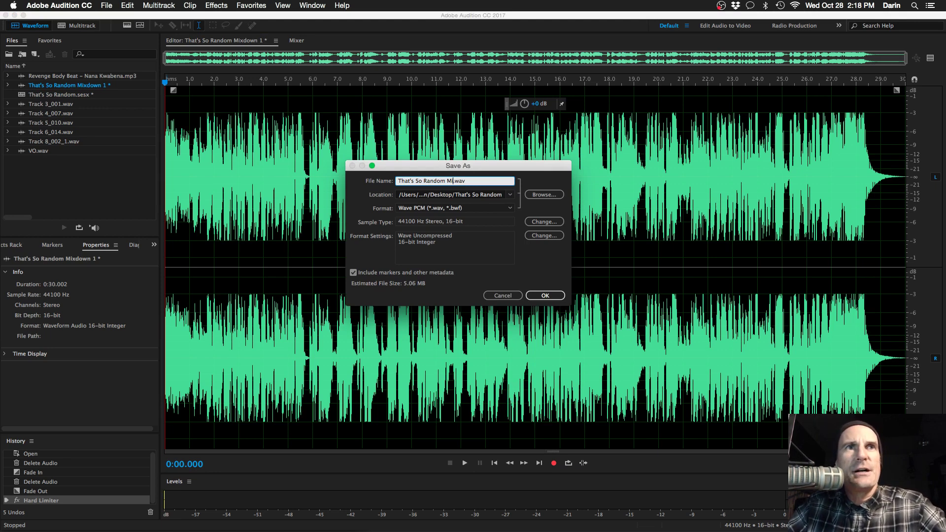
key("BackSpace")
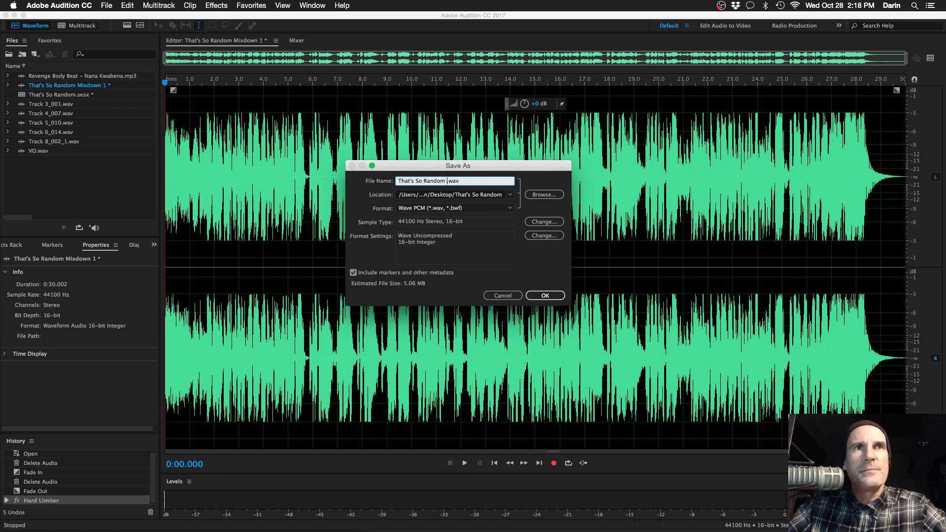
type("Promo")
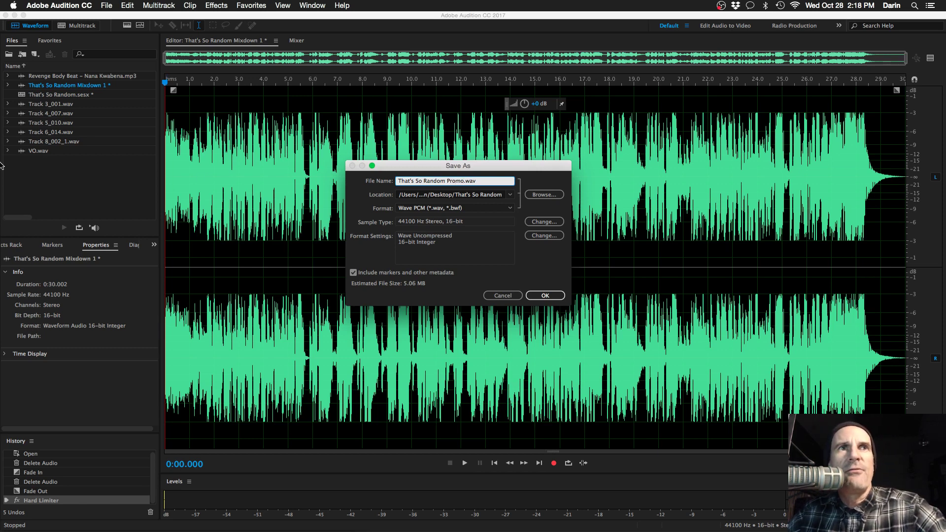
left_click(544, 293)
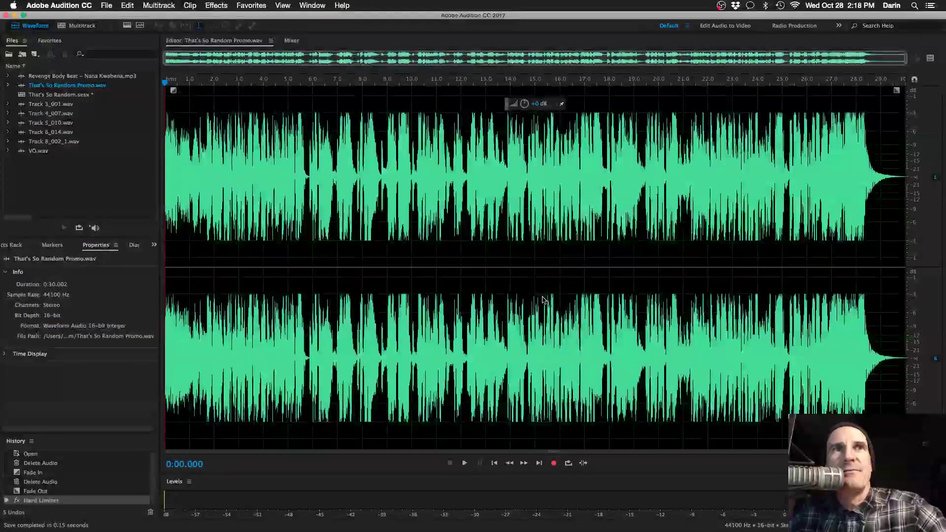
Step: Save the multitrack session, and save a copy of it as That's So Random - outro bumper.sesx
left_click(77, 25)
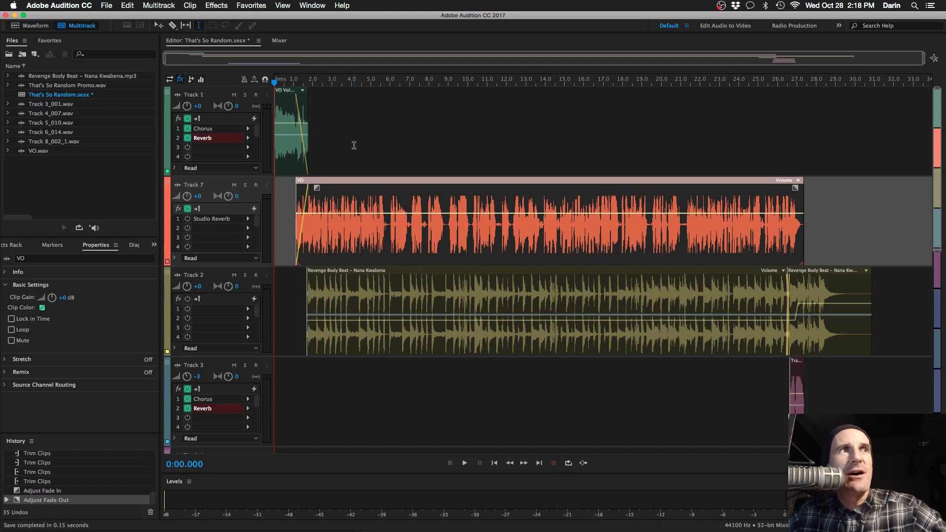
key("super+s")
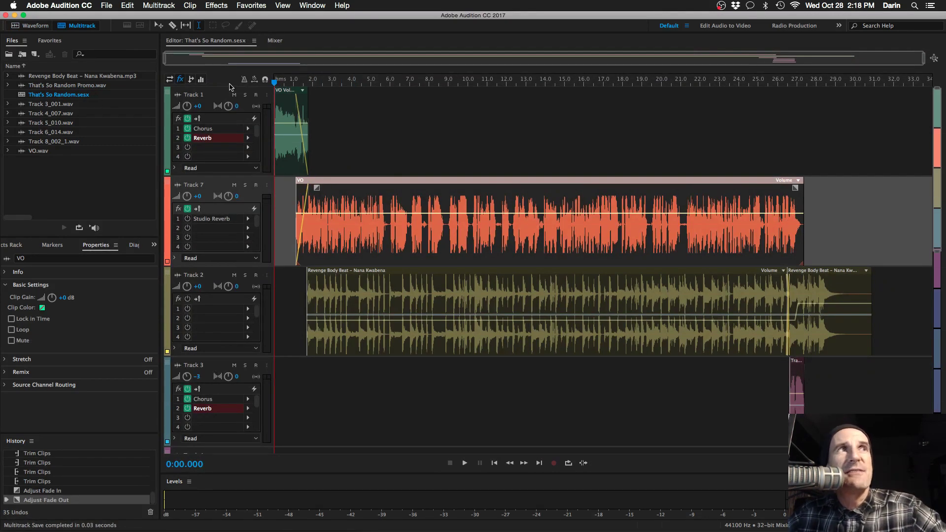
left_click(106, 5)
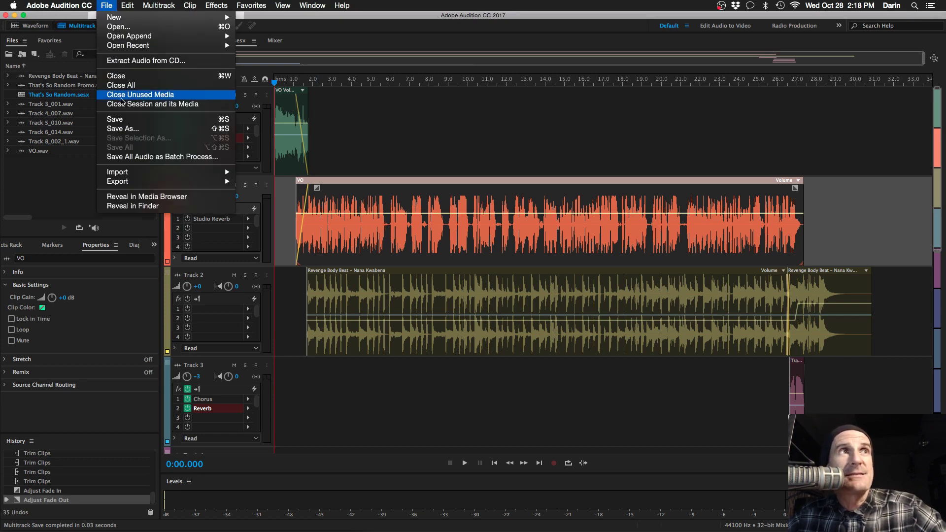
left_click(133, 130)
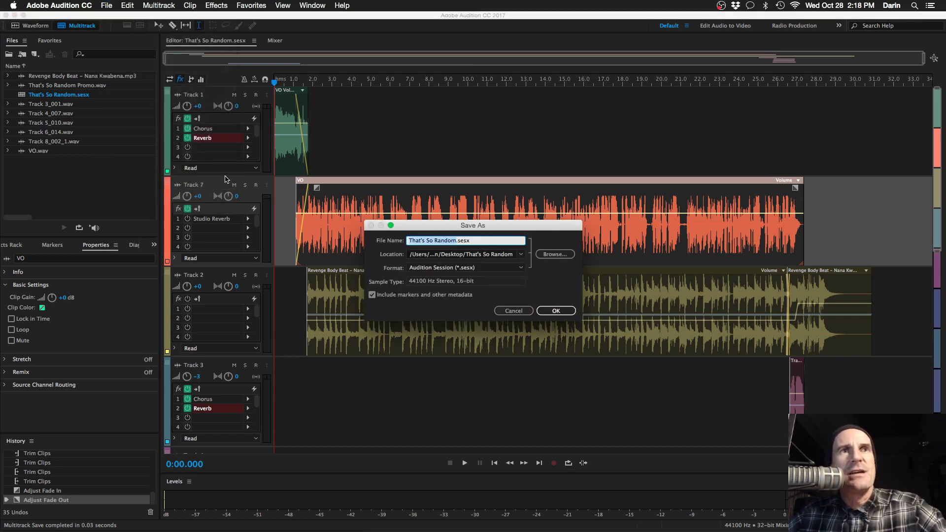
left_click(456, 240)
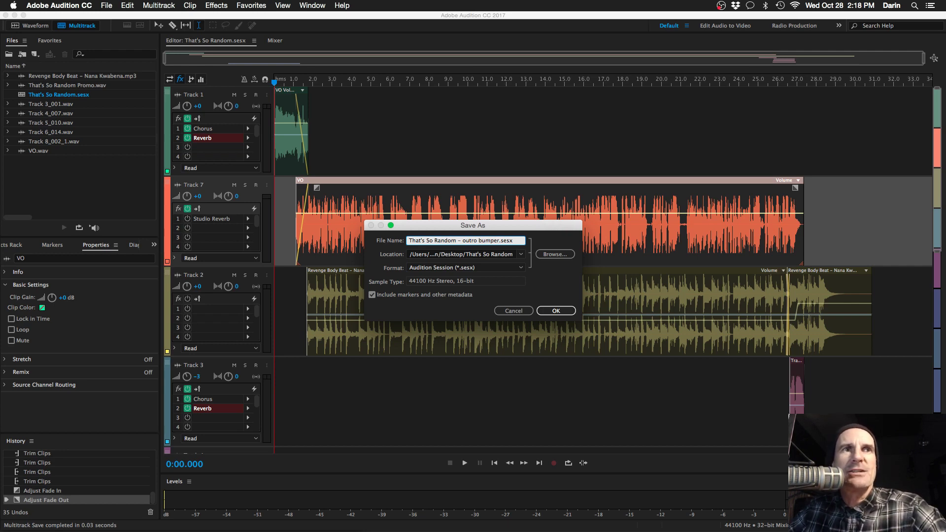
key("Return")
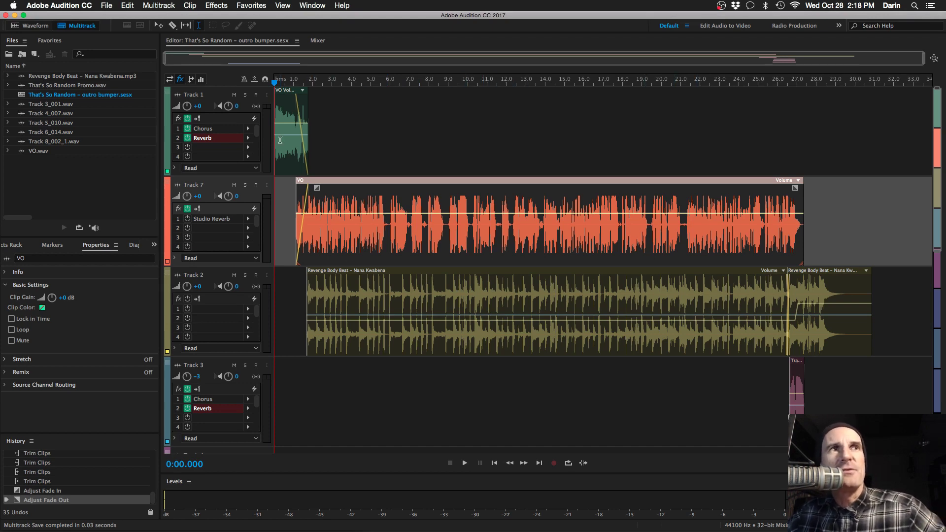
Step: Mute Track 1 and Track 7, and play the end of the session from about 0:24.7
left_click(234, 95)
left_click(234, 185)
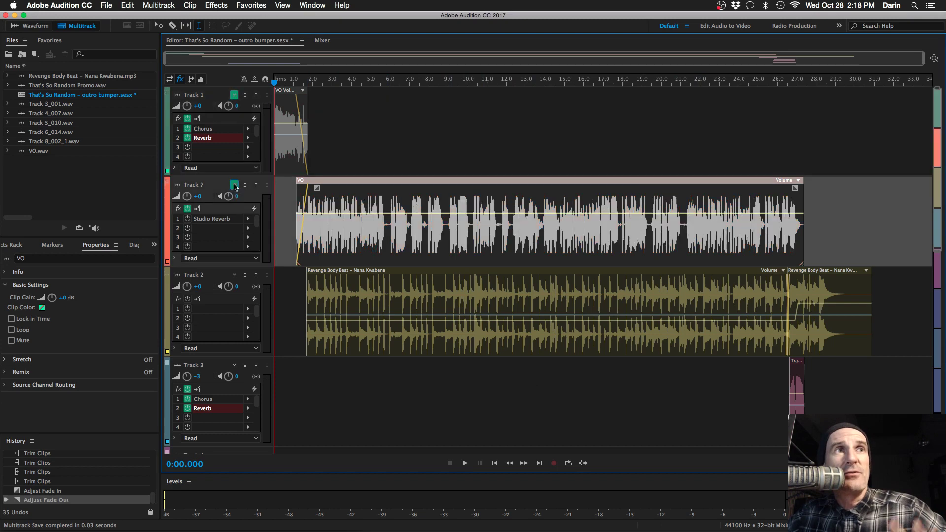
scroll(651, 398, "down", 2)
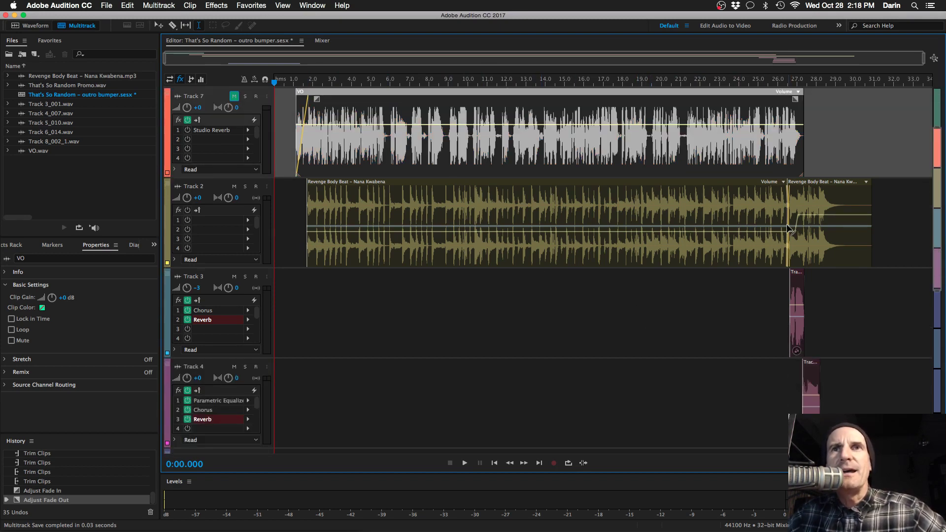
scroll(769, 307, "down", 3)
scroll(769, 307, "up", 1)
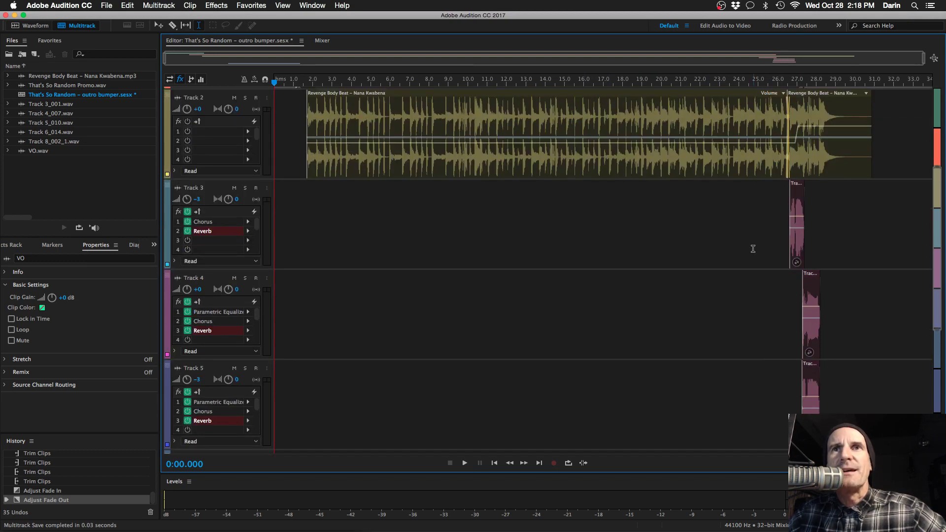
scroll(752, 216, "down", 1)
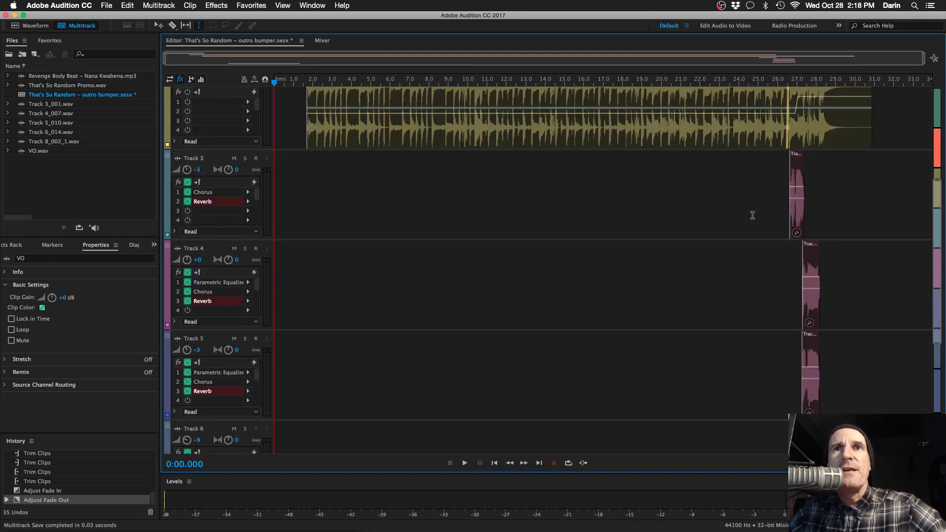
left_click(752, 215)
key("space")
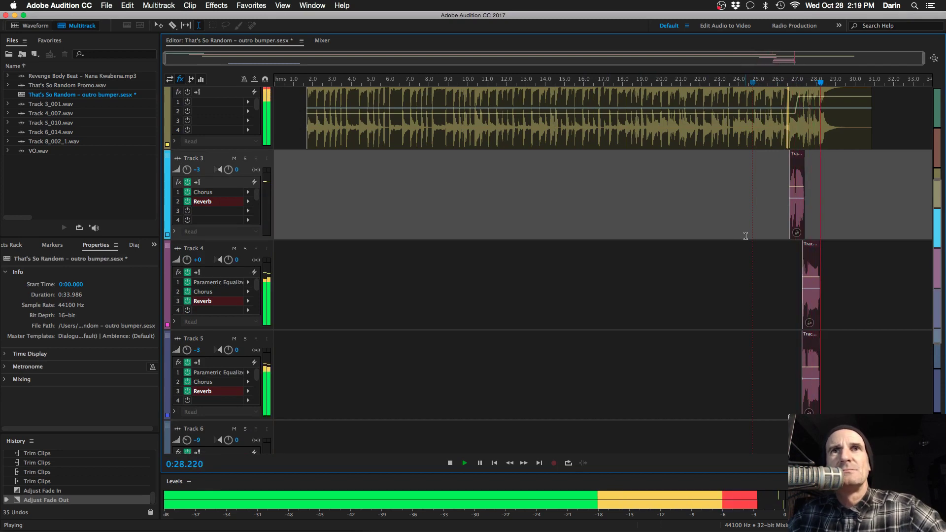
key("space")
Step: Delete the volume keyframes on Track 2's final music clip and raise both music clips' volume envelopes to the same level
scroll(759, 217, "up", 3)
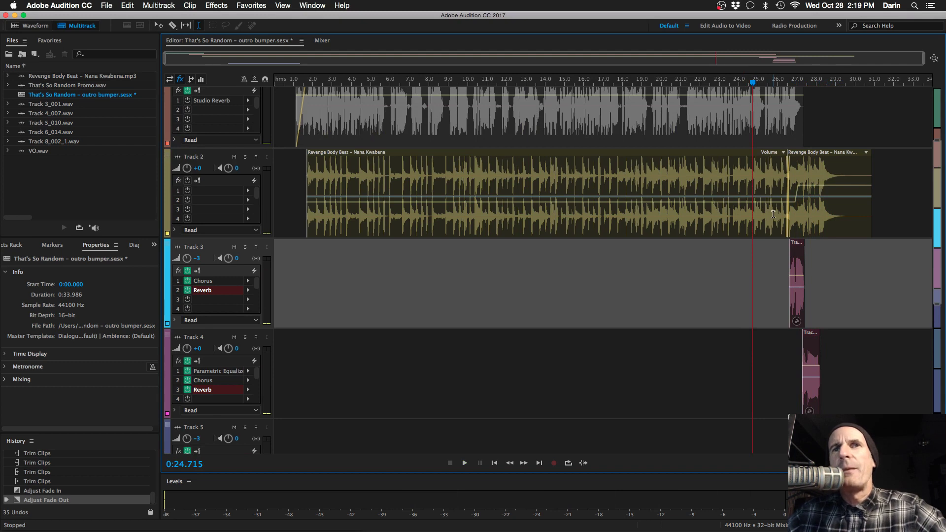
left_click(807, 200)
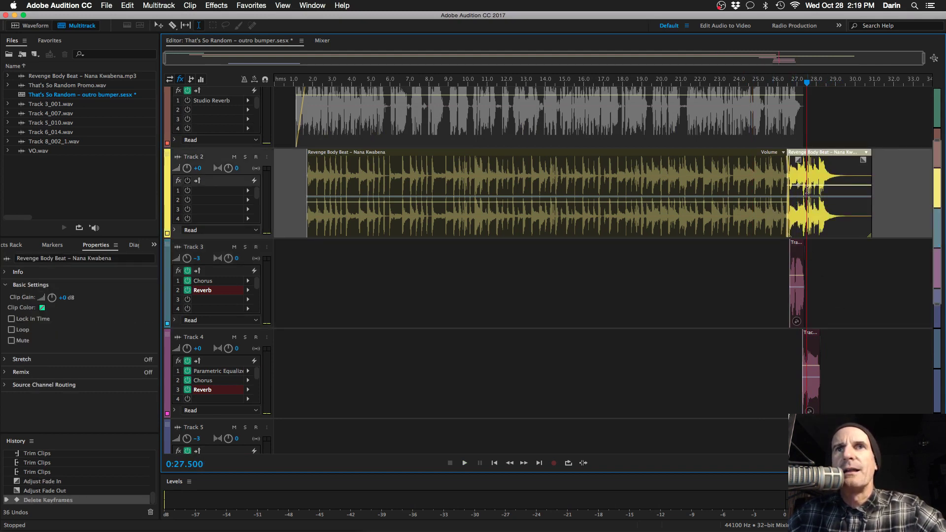
left_click_drag(802, 191, 846, 318)
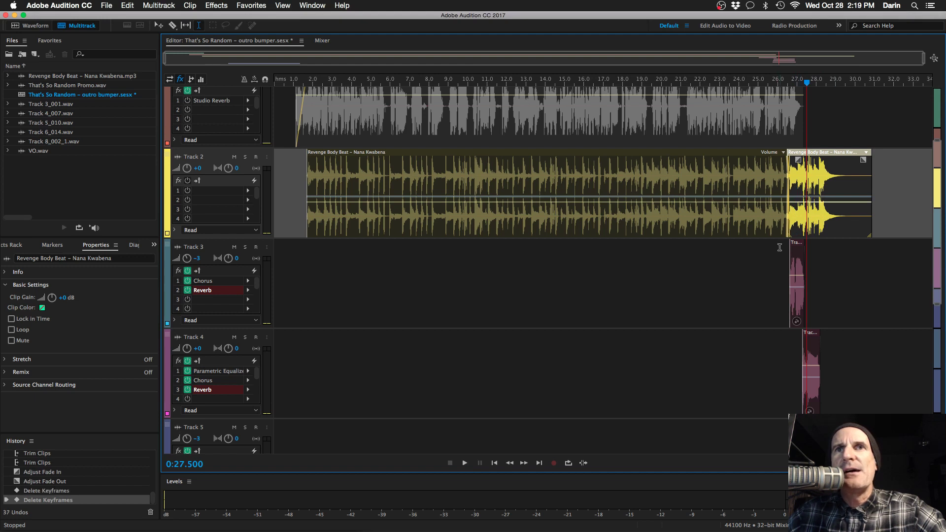
left_click_drag(804, 206, 806, 190)
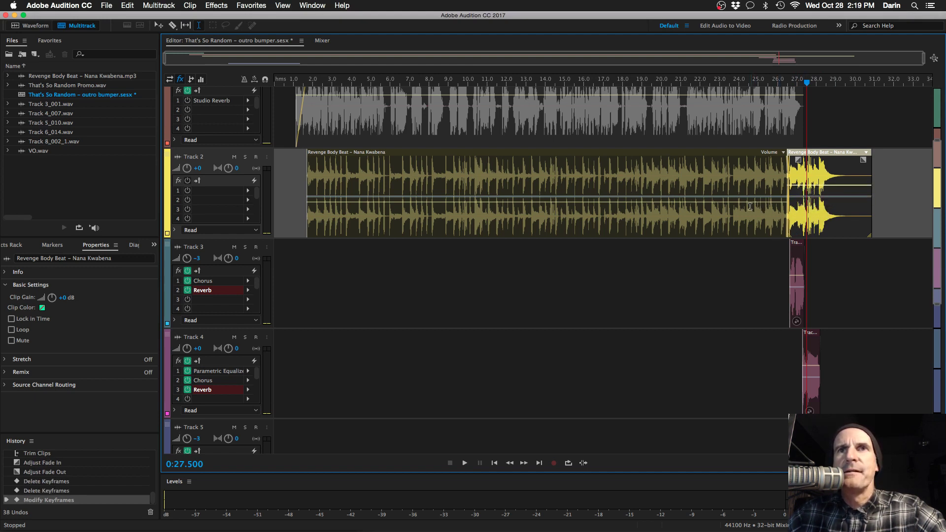
left_click(738, 206)
left_click_drag(739, 207, 739, 200)
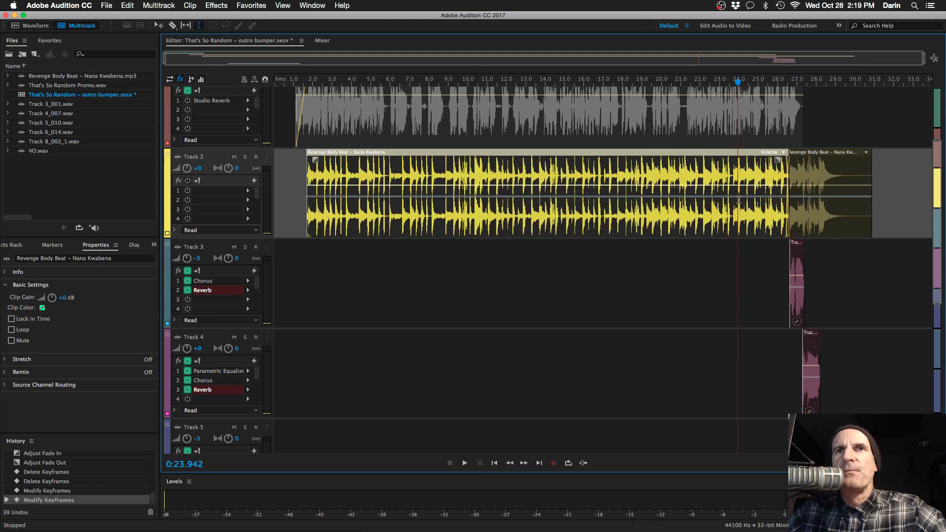
Step: Play the music from about 0:19.97, split the first Track 2 clip there and delete the part before the split
left_click(710, 218)
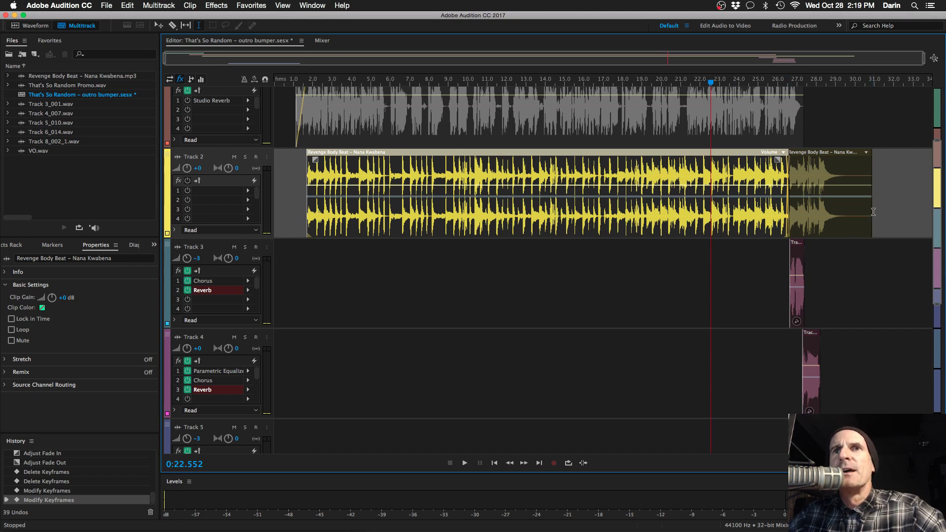
left_click(872, 131)
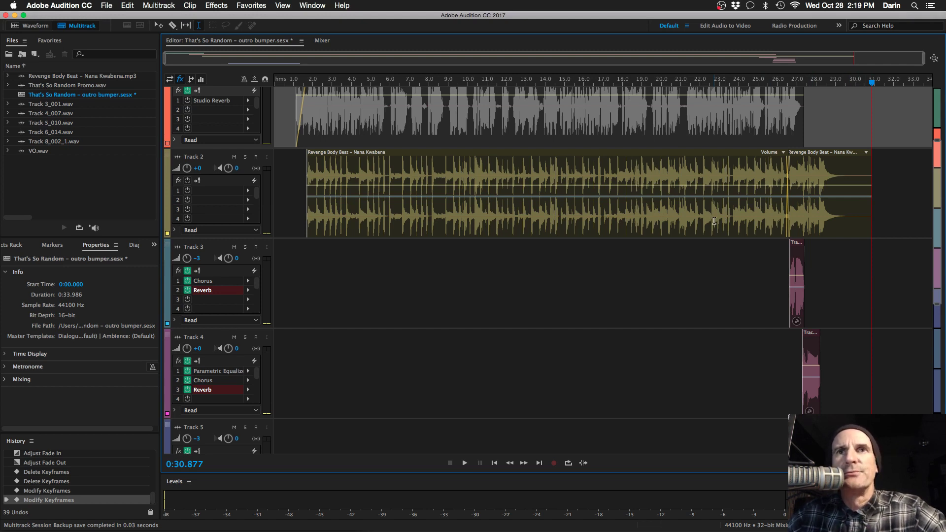
left_click(661, 222)
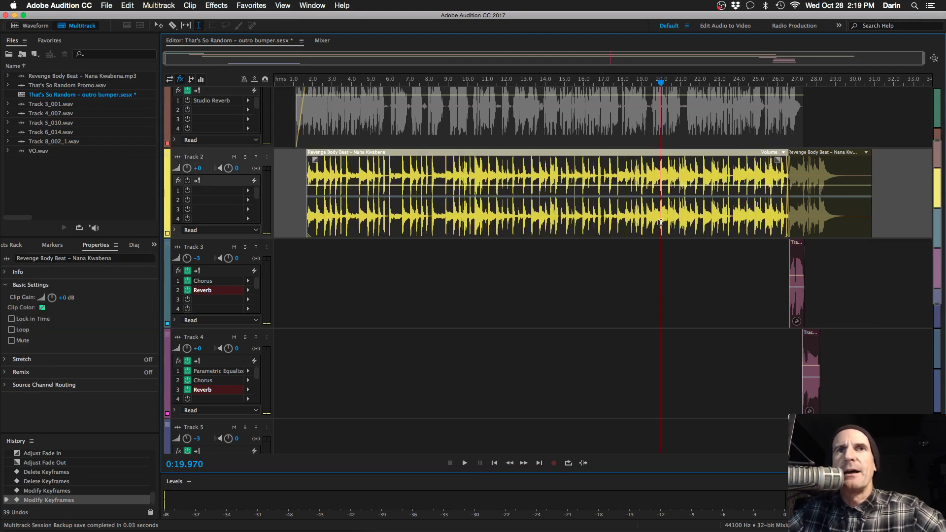
key("space")
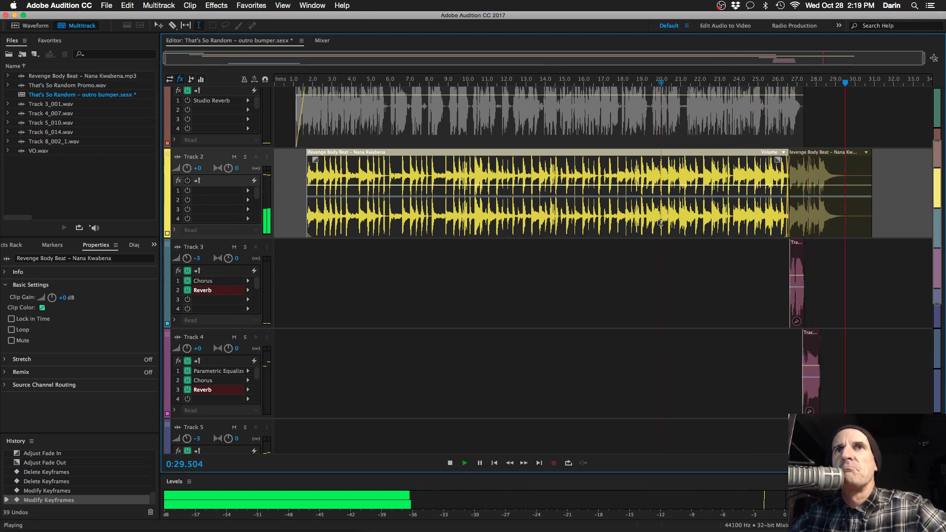
key("space")
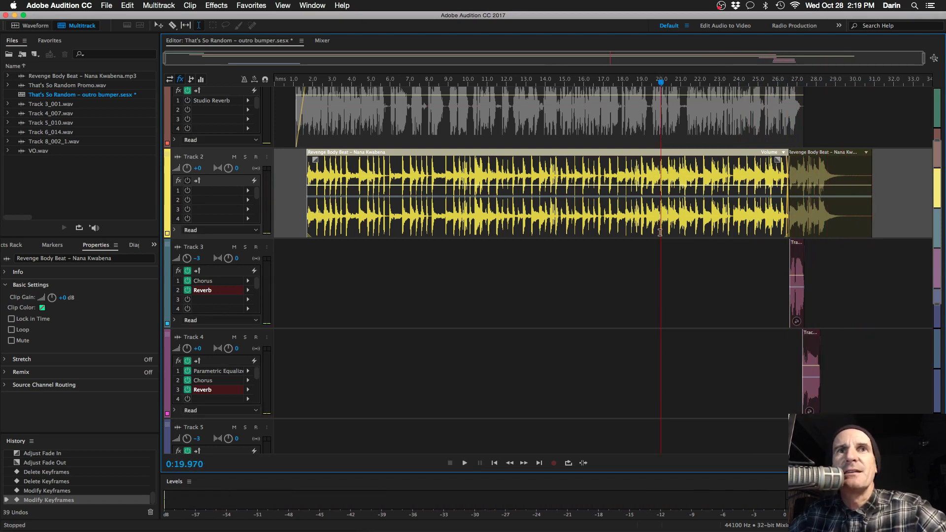
key("super+k")
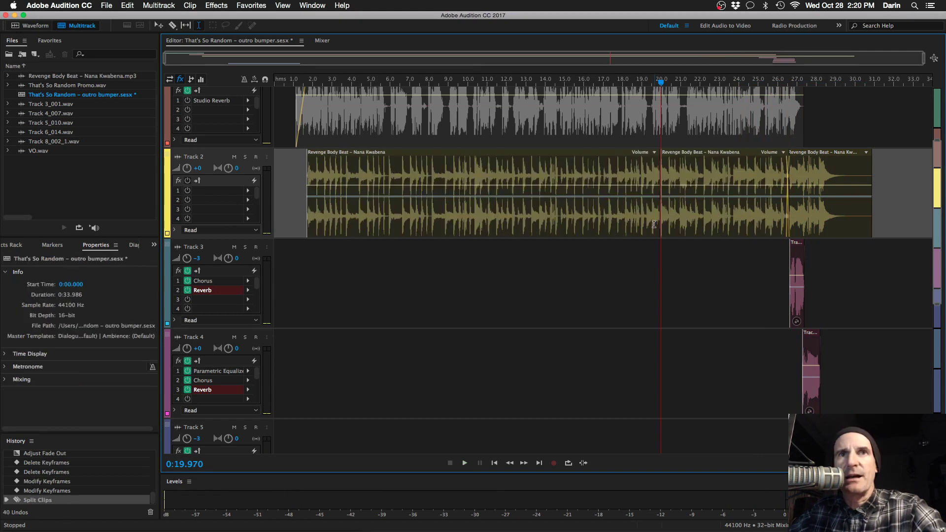
left_click(648, 224)
key("Delete")
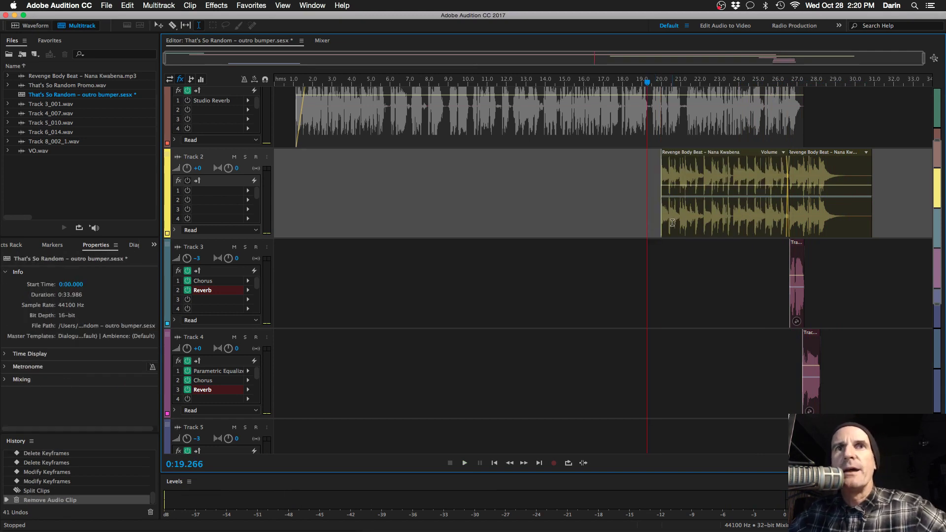
Step: Extend the start of the remaining Track 2 music clip back to the beat at about 0:19.5, checking it by playback
scroll(663, 222, "up", 3)
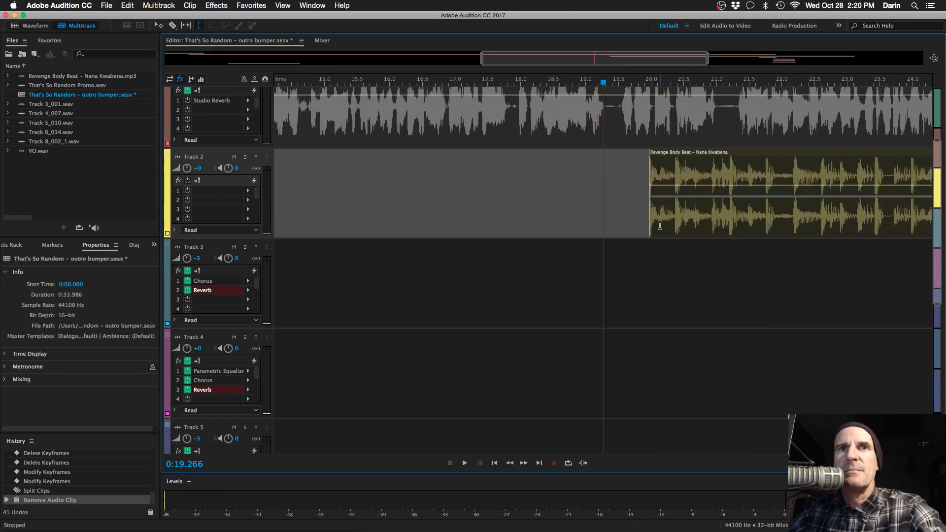
left_click_drag(651, 226, 648, 227)
key("space")
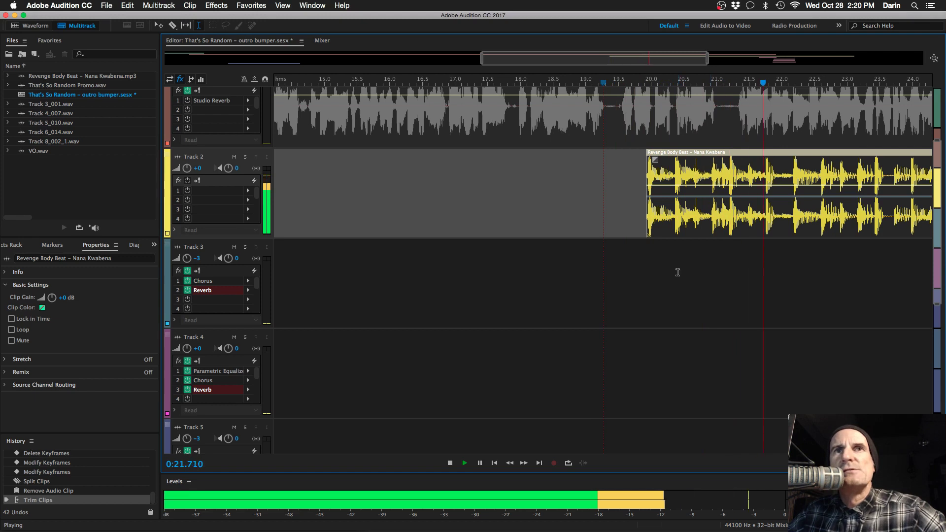
key("space")
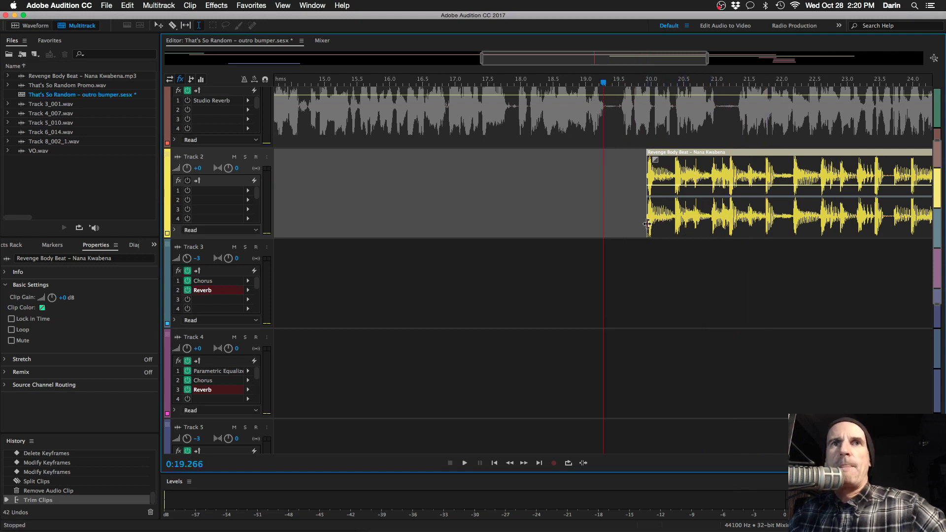
left_click_drag(647, 224, 619, 227)
key("space")
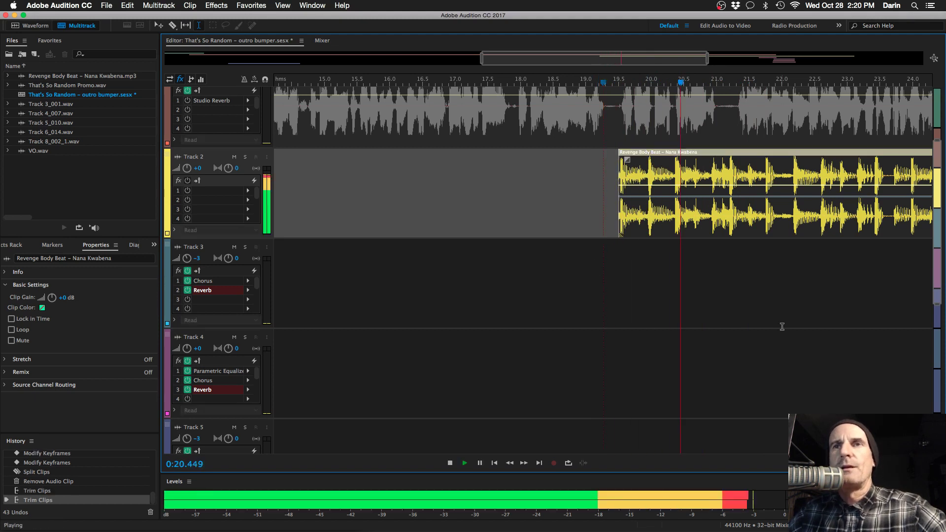
key("space")
Step: Apply a linear fade-in to the first Track 2 music clip across nearly its whole length, reaching full level at about 0:26
scroll(834, 327, "right", 8)
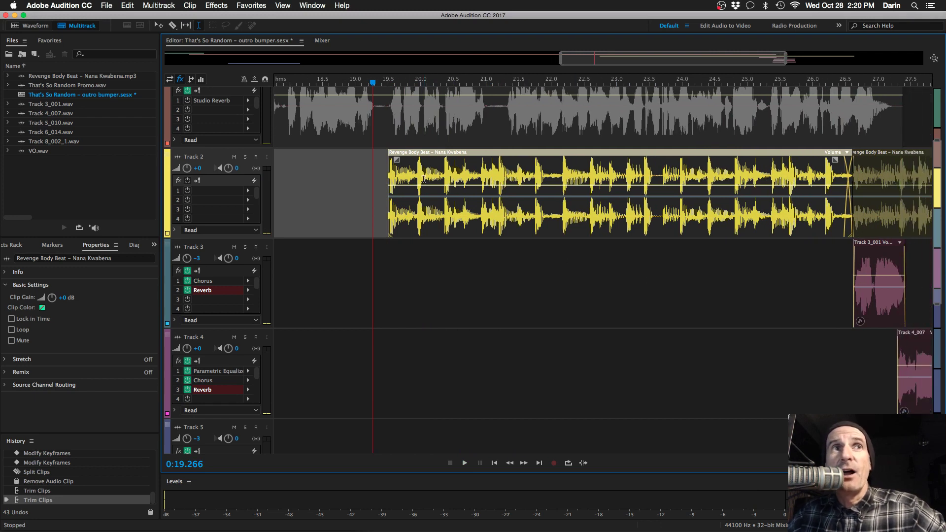
mouse_move(396, 160)
left_mouse_down()
mouse_move(877, 159)
mouse_move(833, 170)
left_mouse_up()
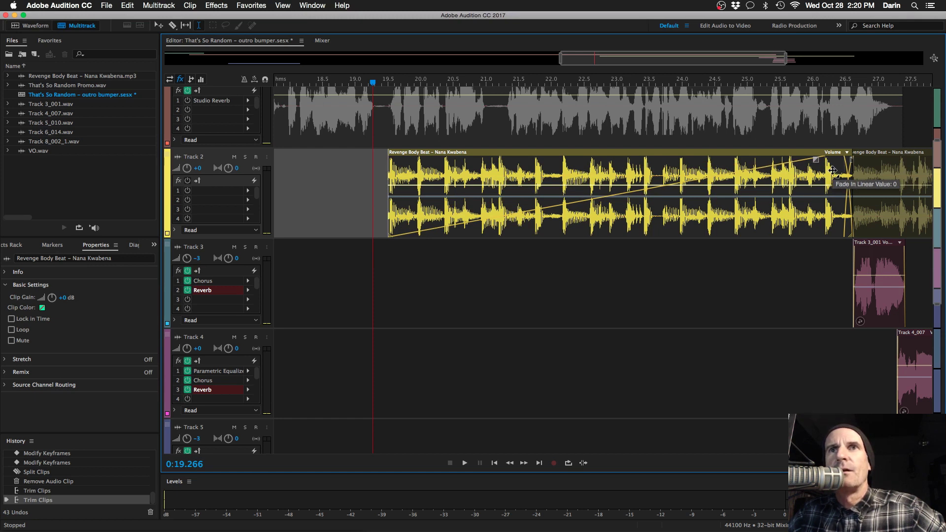
left_click_drag(833, 171, 833, 170)
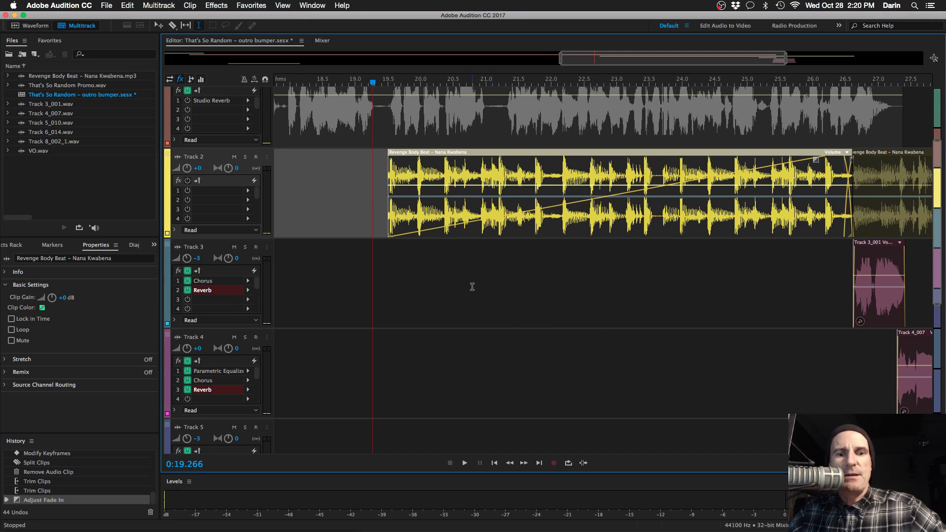
Step: Select the session from 0:19.418 to just past the end of the music at about 0:31 and mix the time selection down to a new file
scroll(472, 287, "left", 1)
scroll(472, 286, "right", 5)
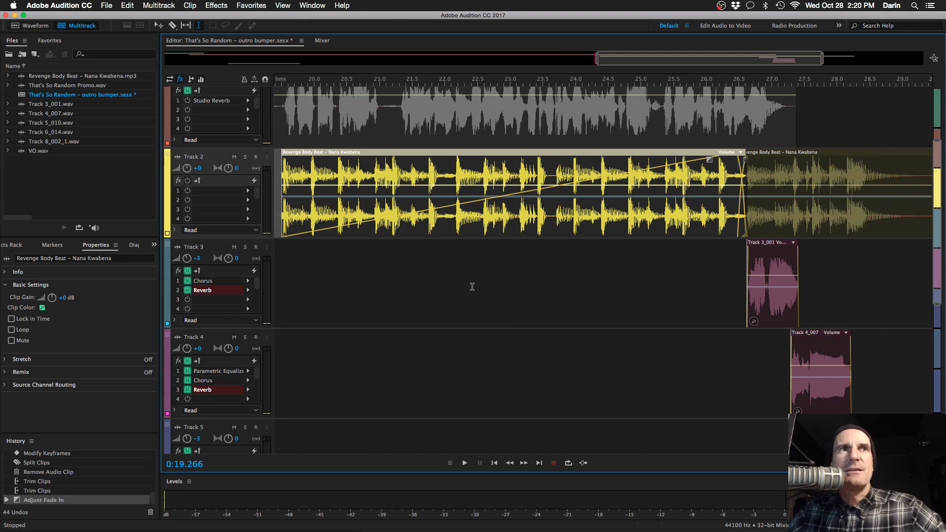
scroll(472, 287, "down", 4)
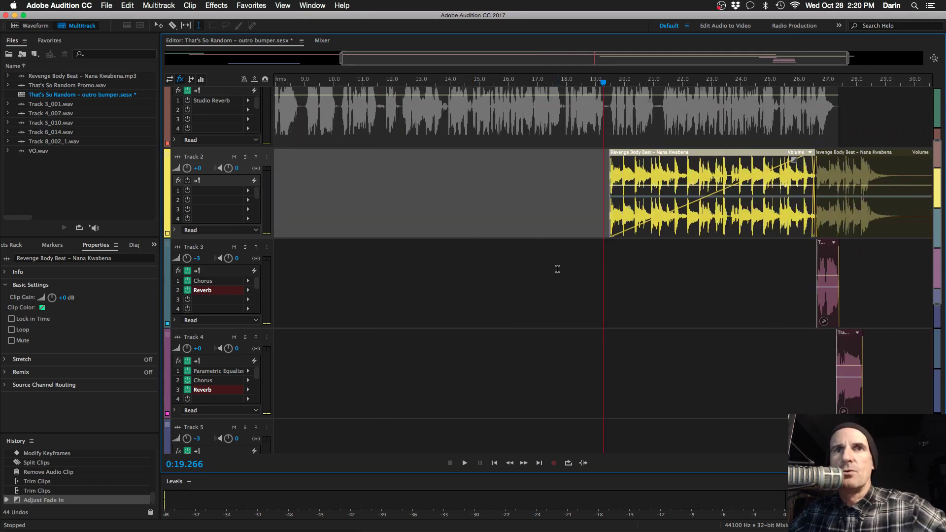
scroll(558, 269, "right", 3)
scroll(558, 269, "right", 1)
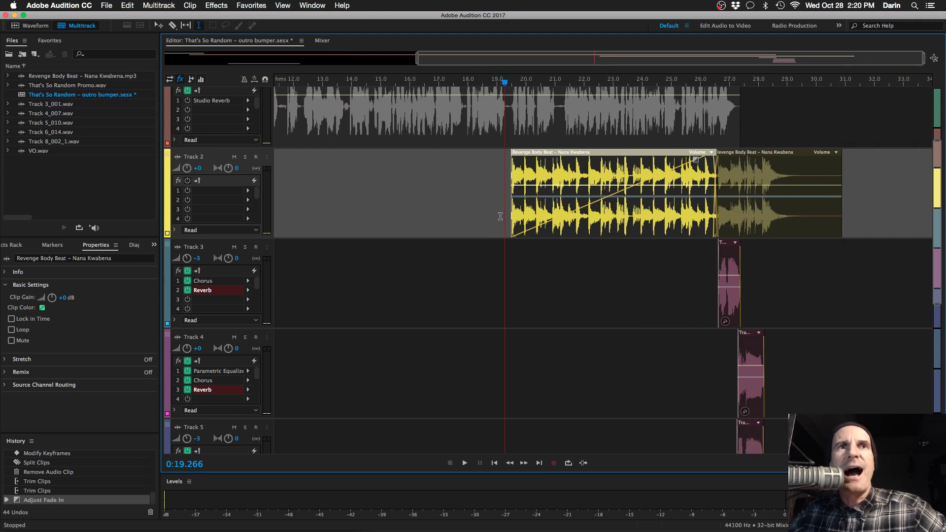
left_click_drag(509, 212, 844, 206)
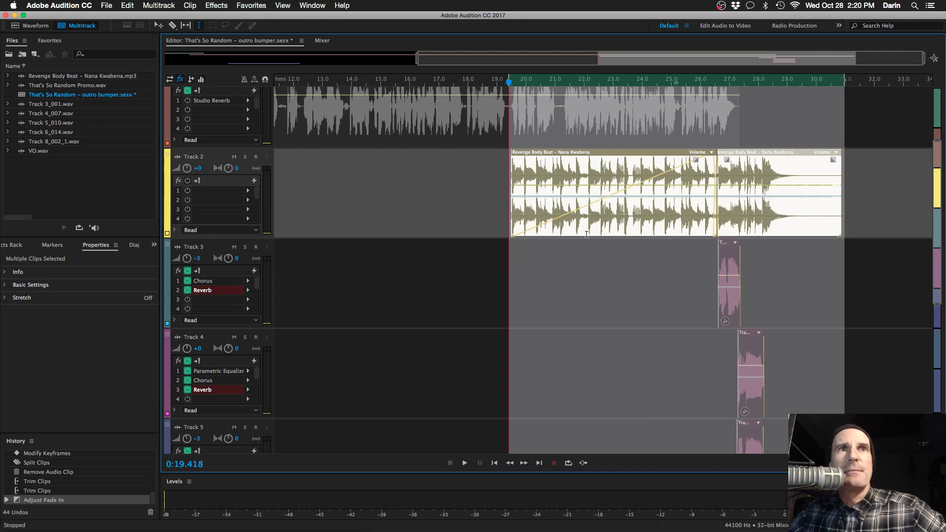
right_click(607, 288)
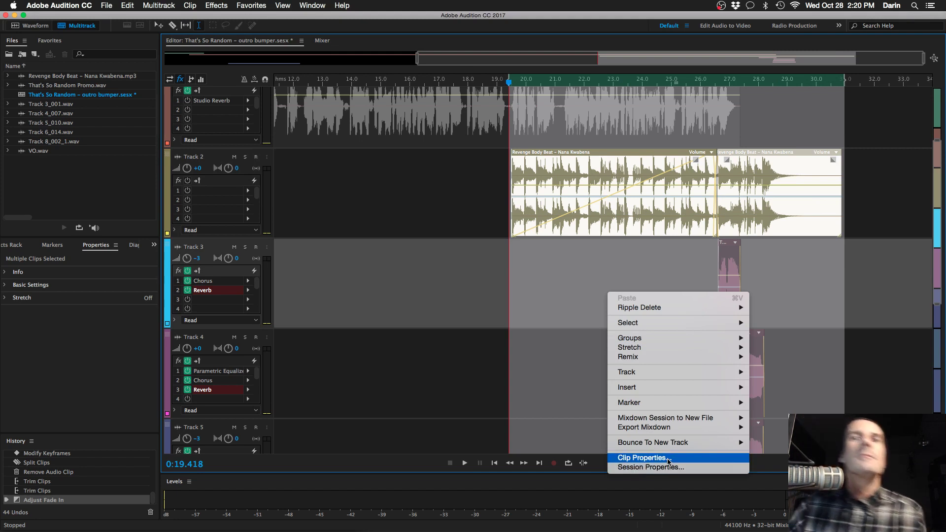
mouse_move(644, 419)
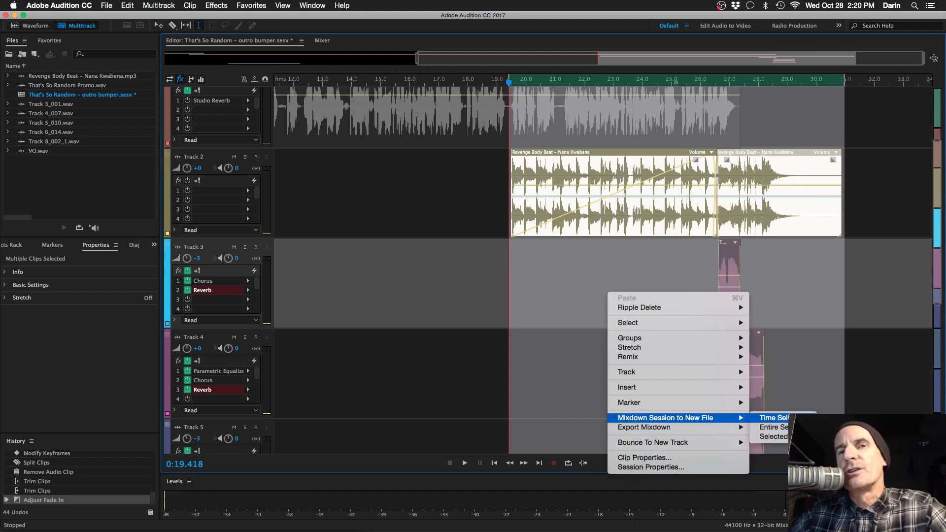
left_click(774, 418)
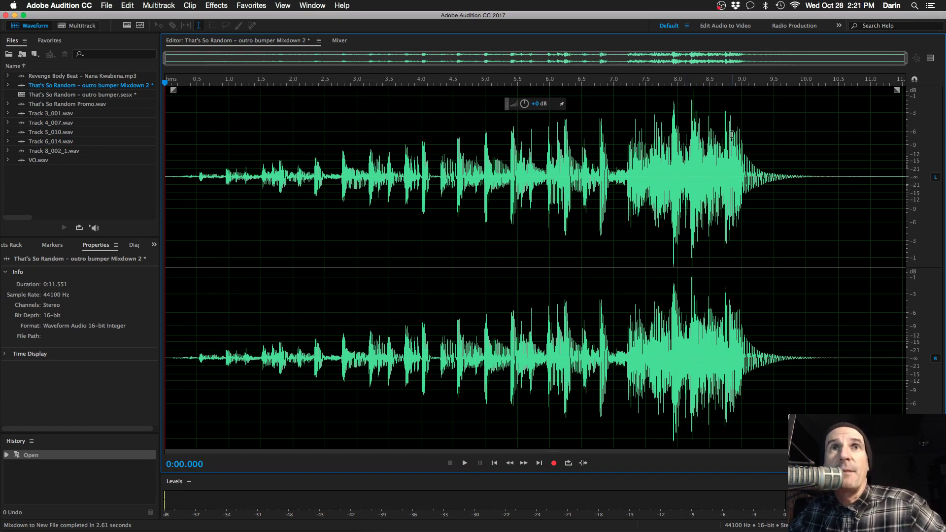
Step: Apply the Hard Limiter to the whole mixdown with -3.0 dB maximum amplitude and 3.0 dB input boost
left_click(210, 6)
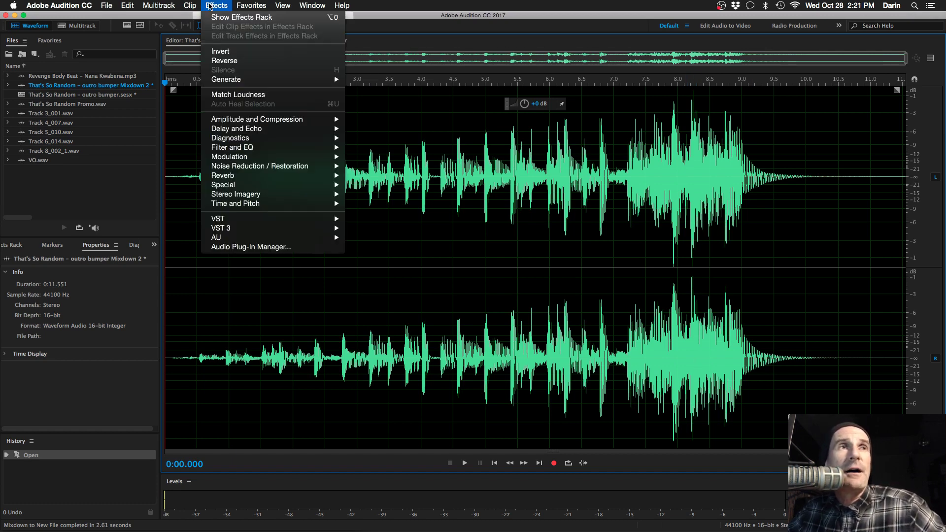
mouse_move(278, 124)
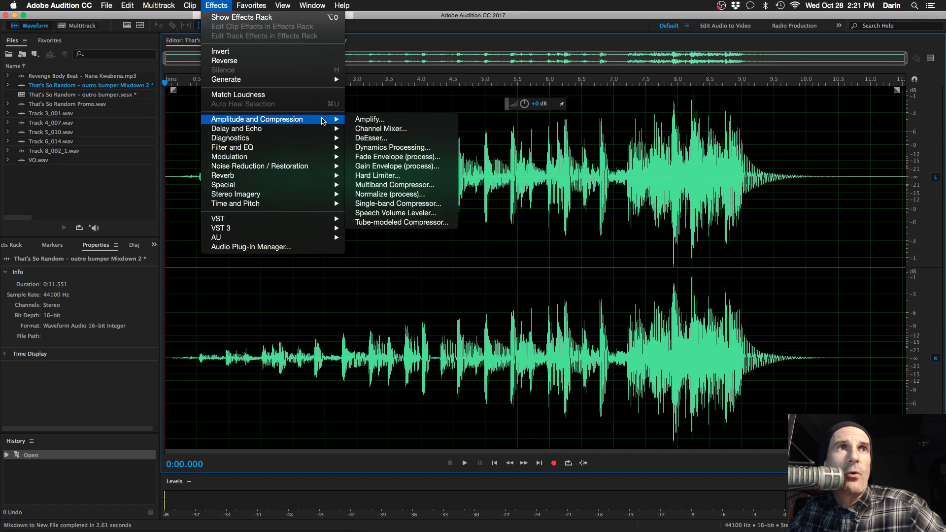
left_click(378, 175)
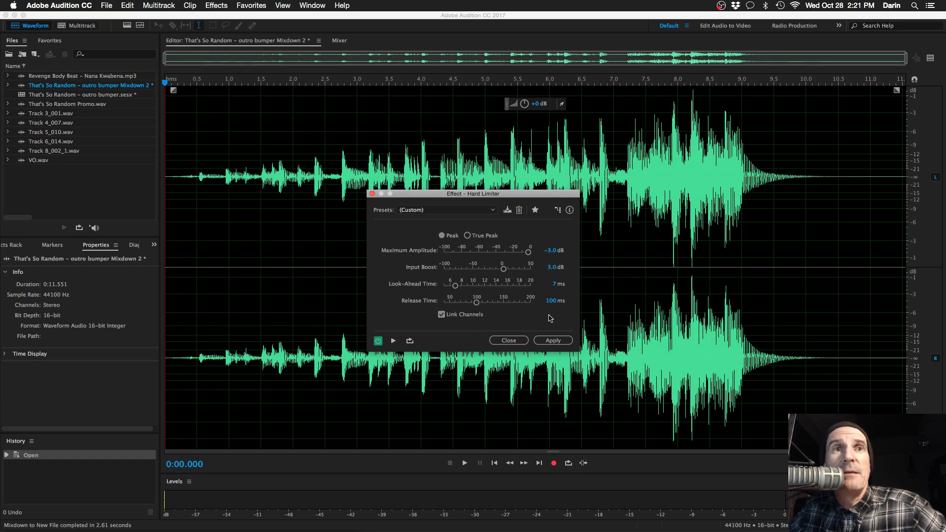
left_click(555, 341)
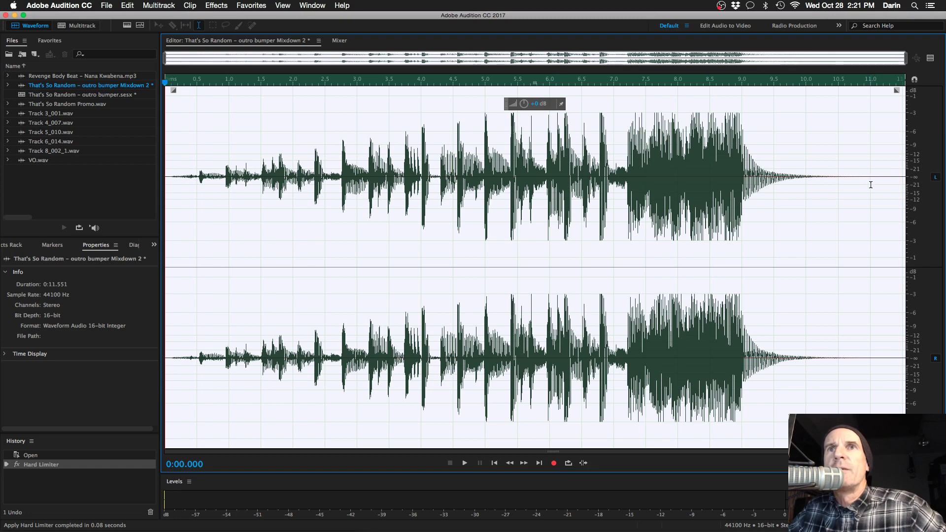
Step: Delete the silent tail of the mixdown from 0:11.007 to the end and add a very short linear fade-out
left_click_drag(871, 185, 913, 184)
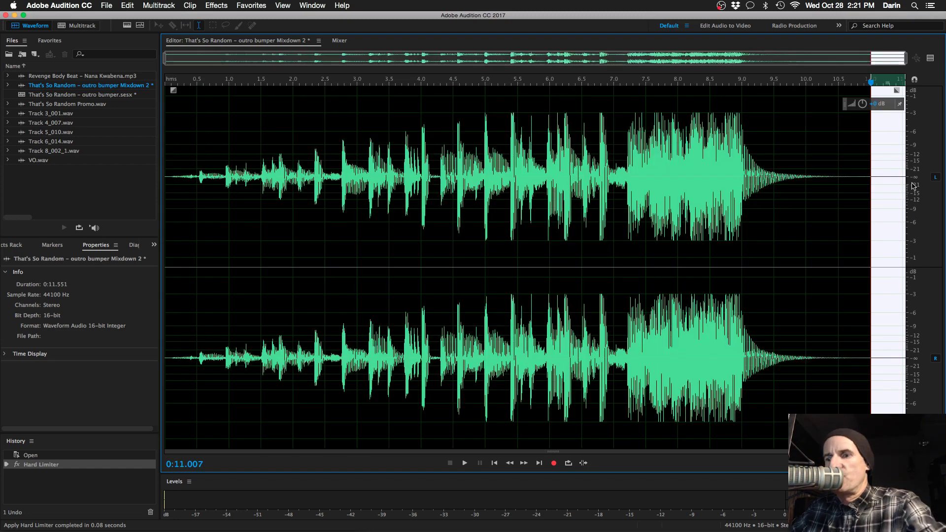
key("Delete")
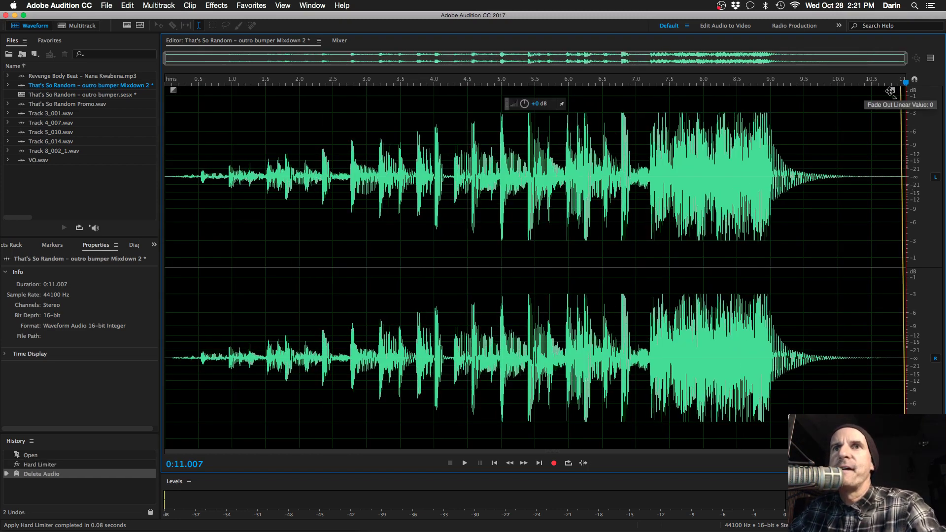
left_click_drag(890, 91, 891, 92)
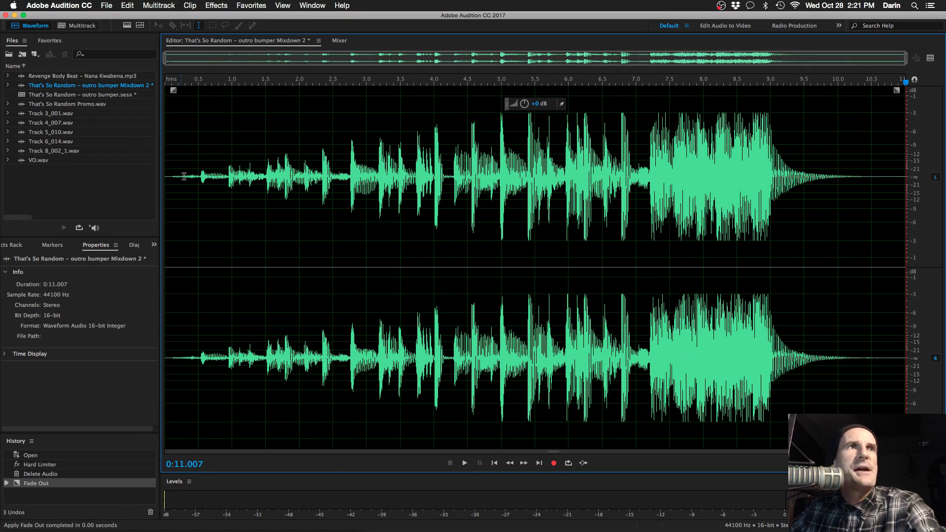
Step: Delete about 0.13 s of silence from the mixdown's start, add a very short fade-in and play the result
left_click_drag(172, 181, 157, 185)
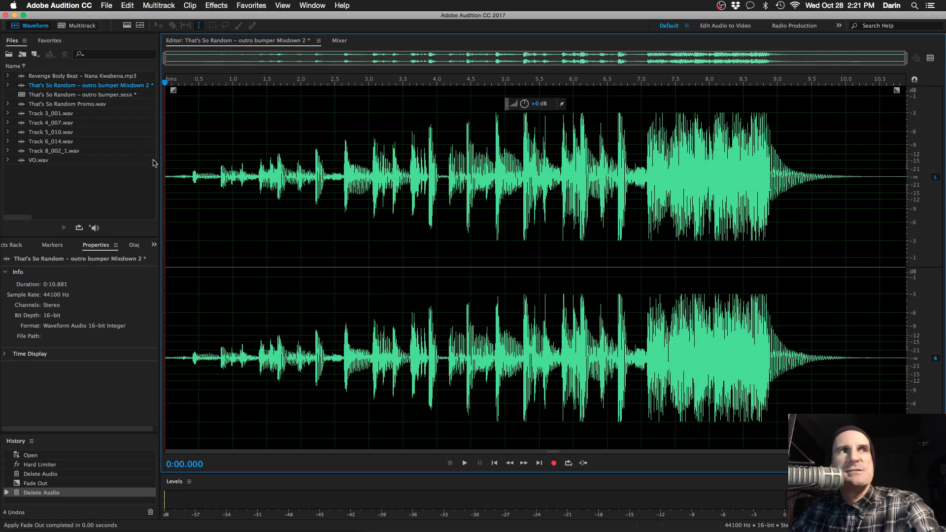
key("Delete")
left_click_drag(176, 91, 176, 90)
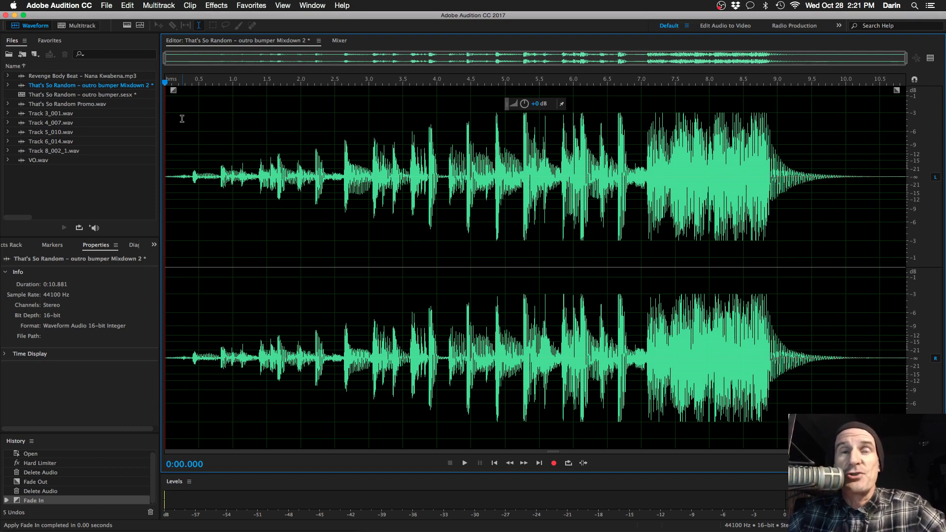
key("space")
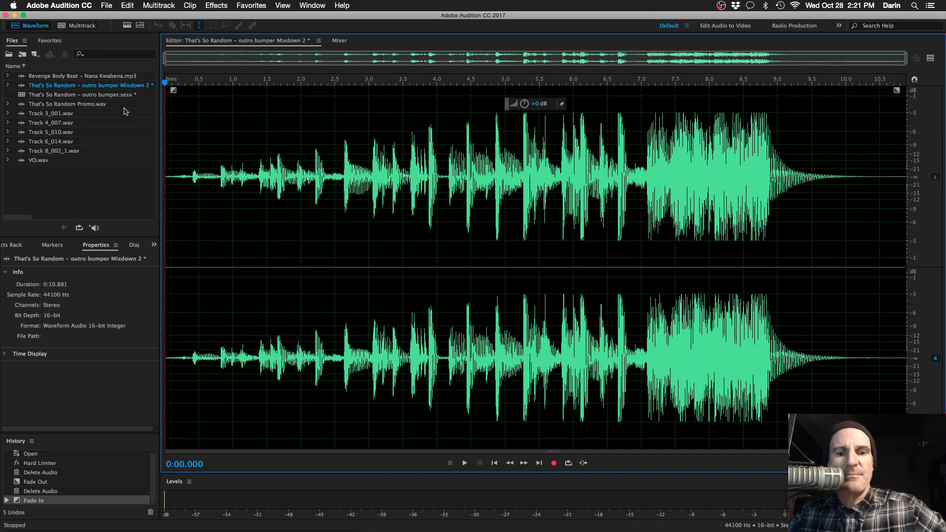
Step: Save the mixdown as That's So Random - outro bumper.wav in Wave PCM format in the That's So Random folder
key("super+shift+s")
key("Right")
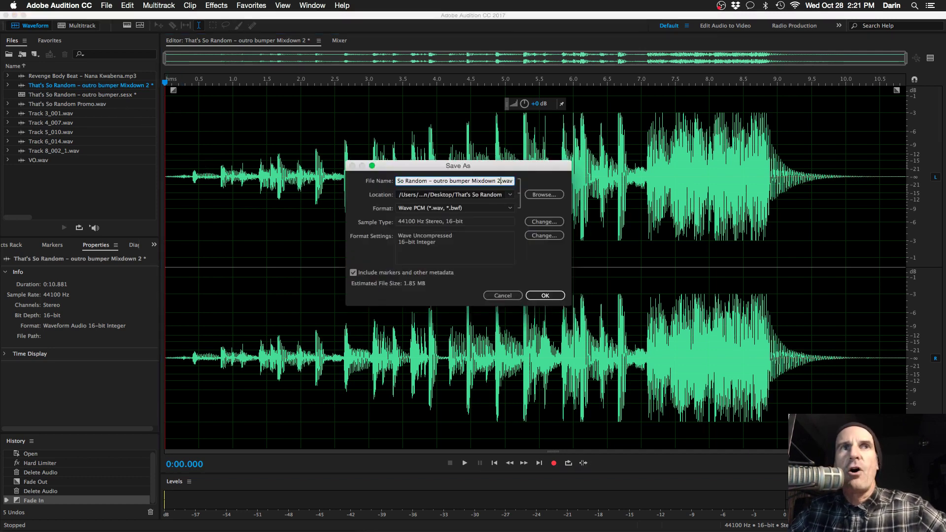
key("BackSpace")
key("BackSpace")
key("BackSpace")
key("BackSpace")
key("BackSpace")
key("BackSpace")
key("BackSpace")
key("BackSpace")
key("BackSpace")
key("BackSpace")
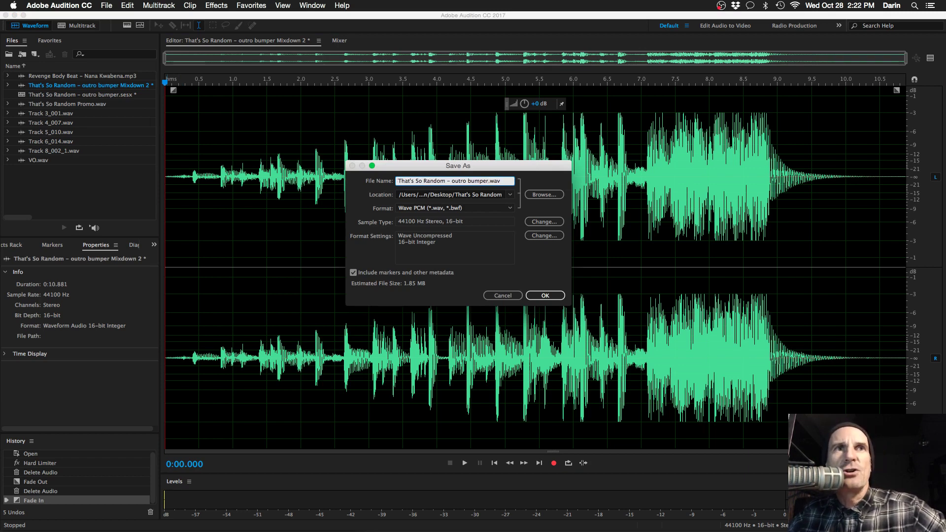
left_click(552, 295)
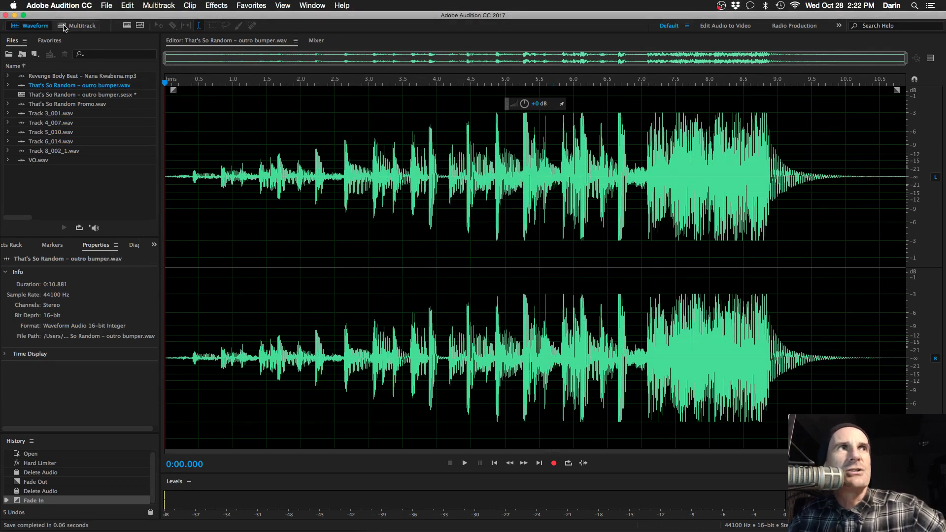
Step: Save the outro bumper multitrack session and save a copy of it as That's So Random - intro bumper.sesx
left_click(64, 27)
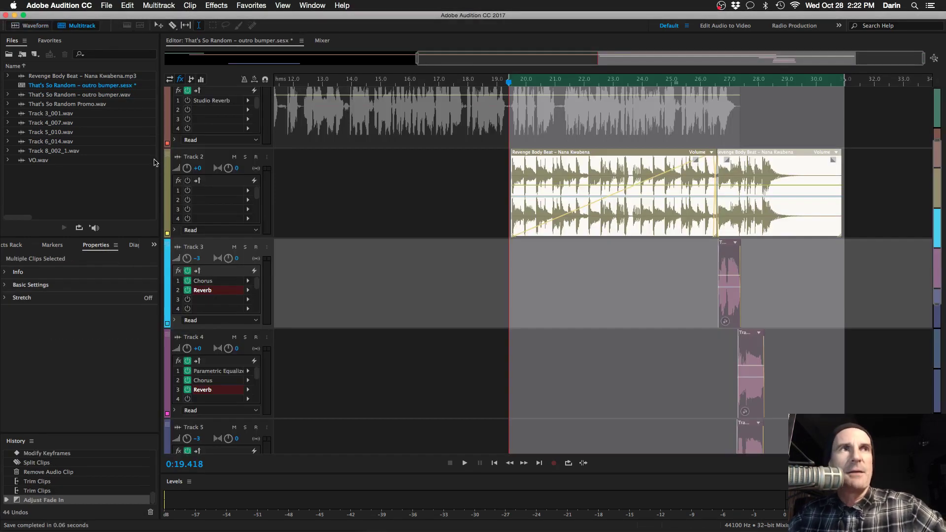
key("super+s")
left_click(107, 6)
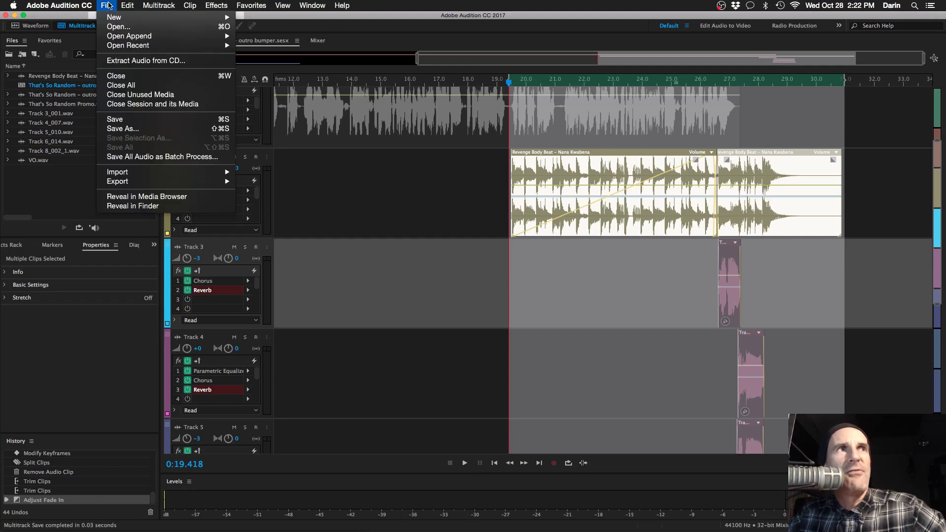
left_click(146, 130)
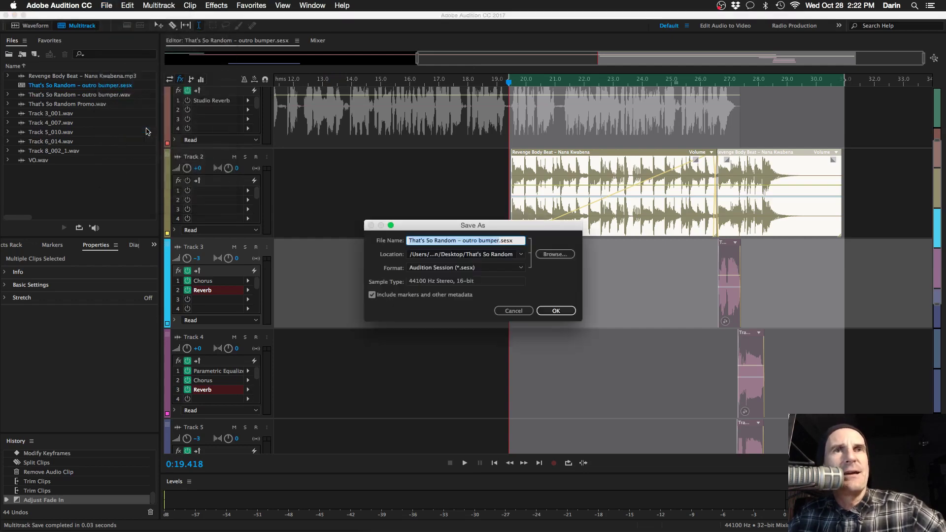
left_click(494, 240)
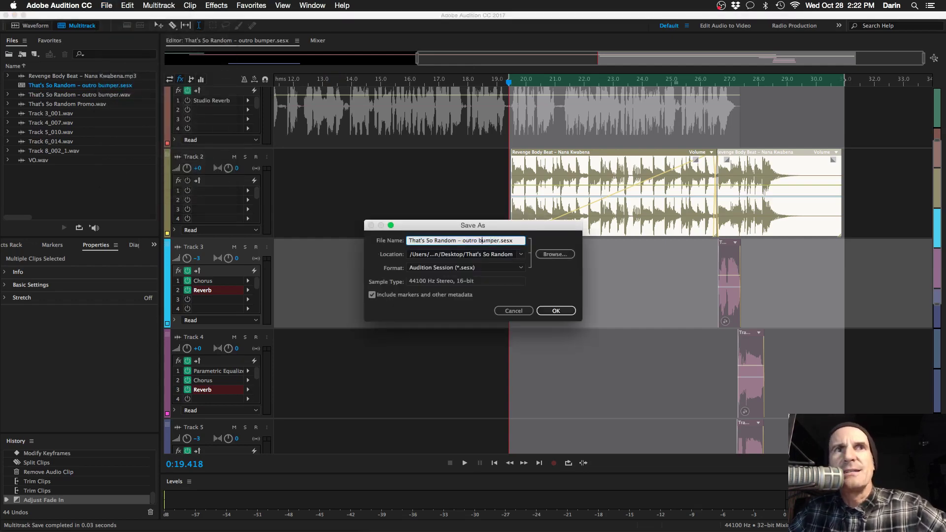
key("BackSpace")
key("BackSpace")
key("BackSpace")
key("BackSpace")
key("BackSpace")
key("BackSpace")
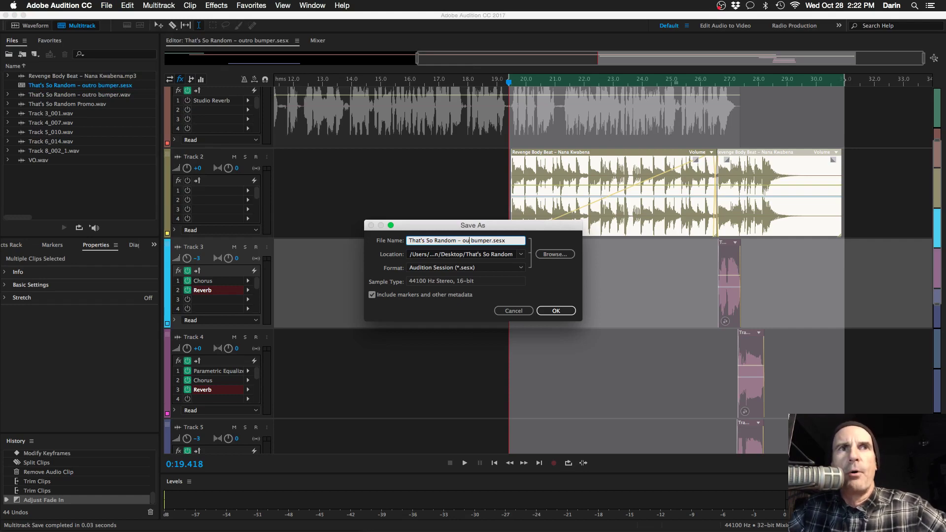
type("in")
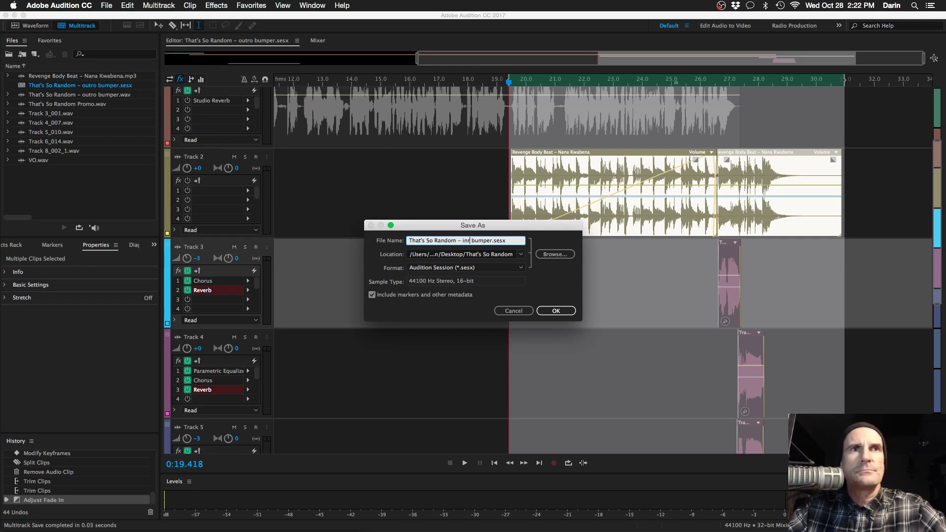
type("tro")
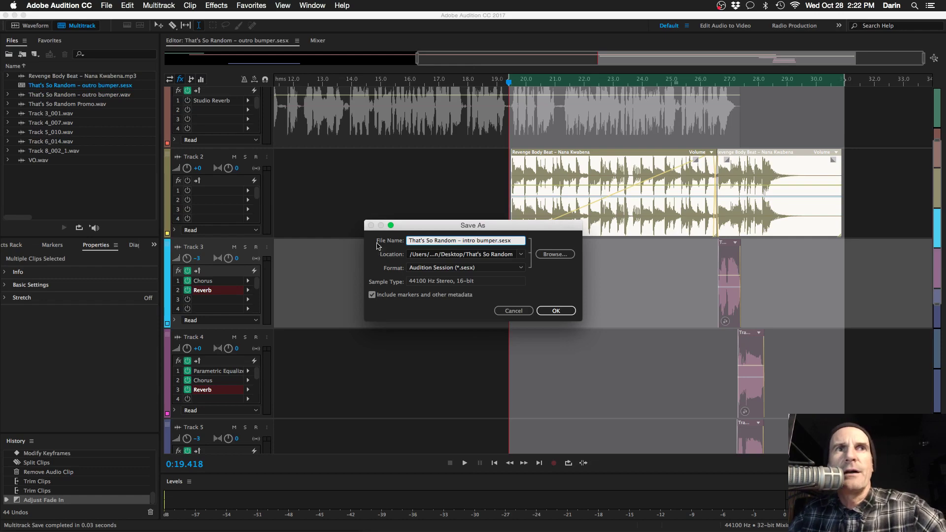
left_click(556, 311)
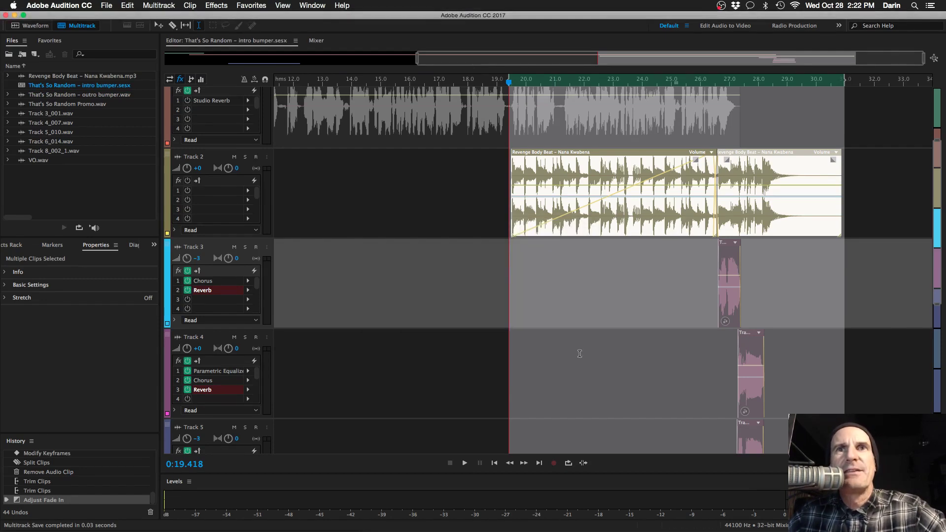
Step: Remove the fade-in from the first Track 2 music clip and extend its start back to about 0:01.6, checking it by playback
left_click(587, 343)
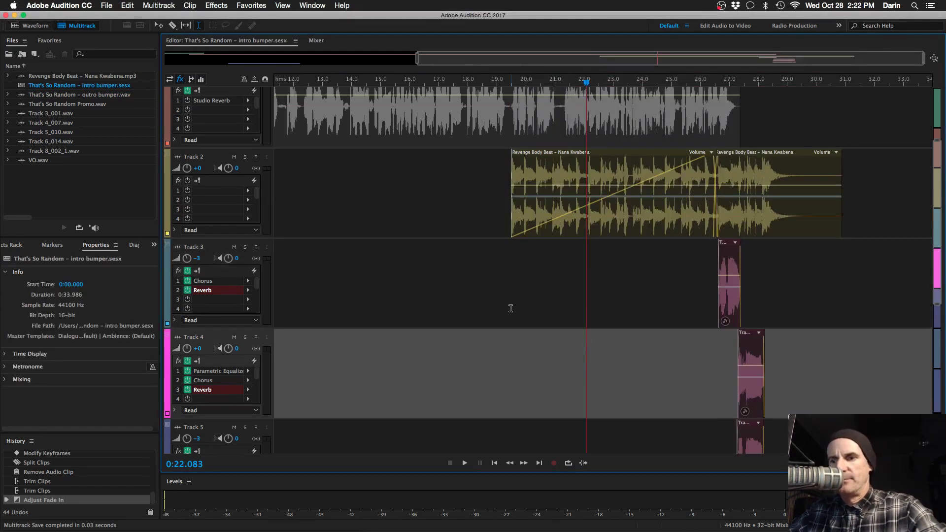
key("backslash")
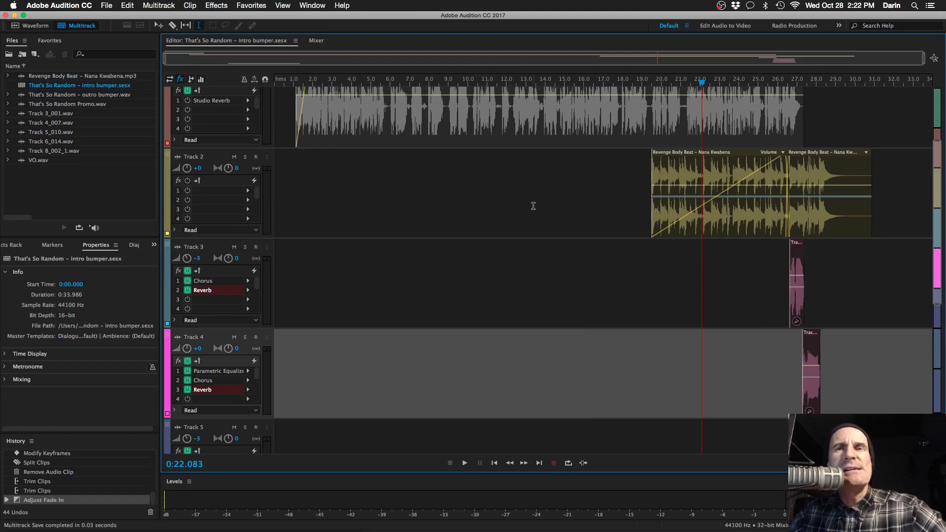
left_click(728, 161)
left_click_drag(778, 159, 305, 178)
left_click(300, 199)
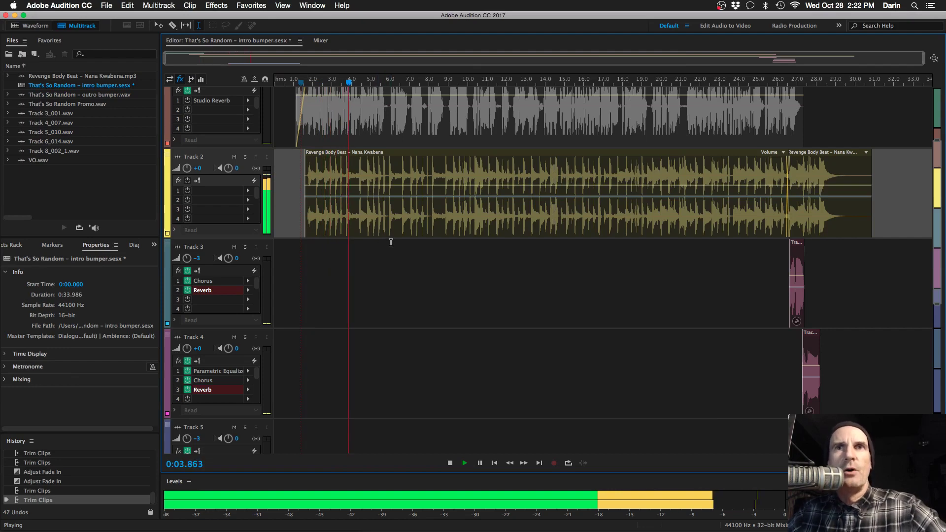
key("space")
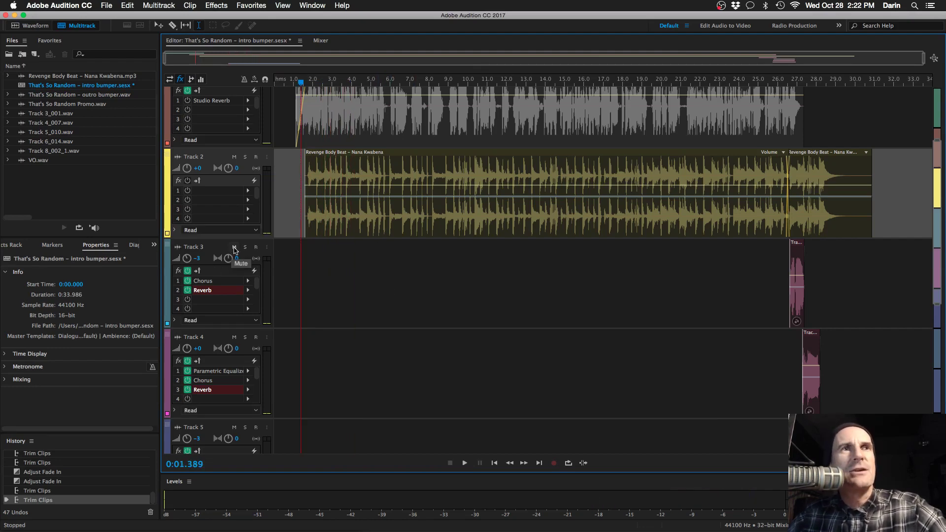
Step: Move Track 8 up the track order so it sits directly below Track 2
scroll(437, 313, "down", 10)
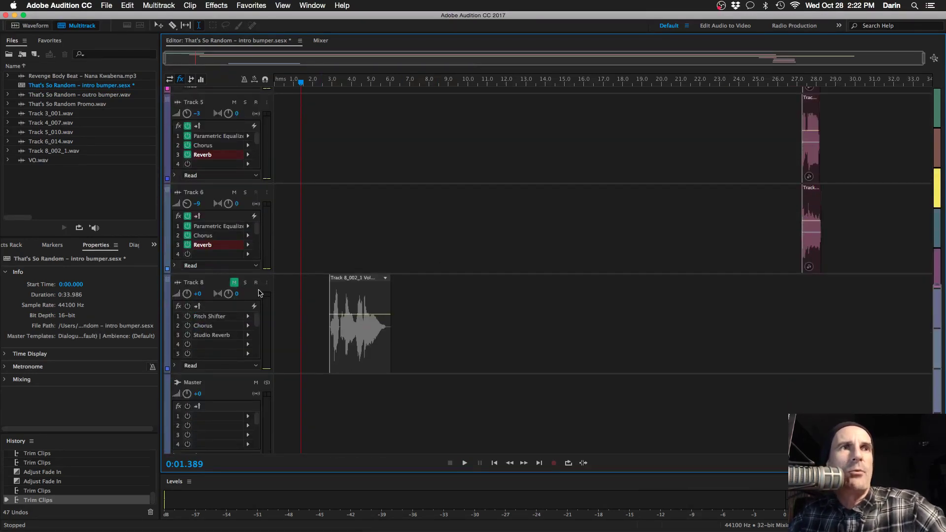
left_click(167, 302)
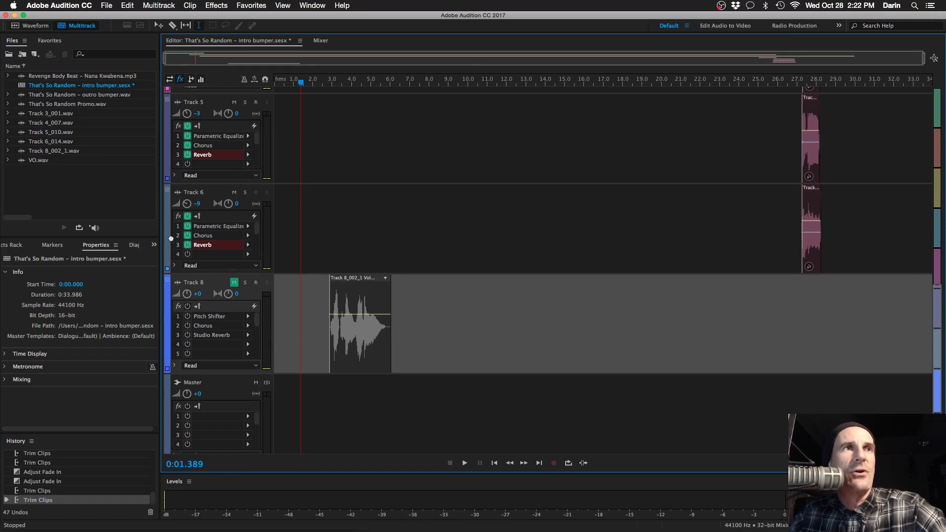
left_click_drag(171, 239, 172, 134)
scroll(219, 165, "up", 2)
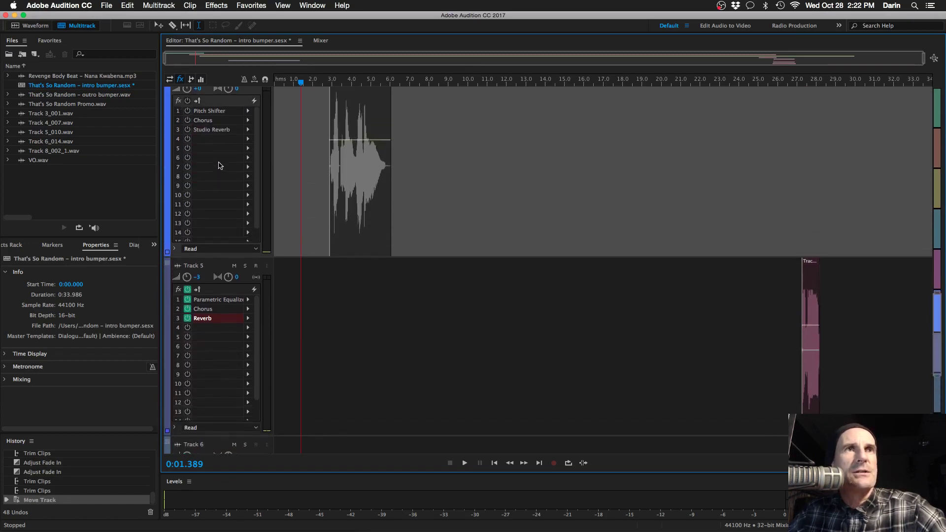
scroll(219, 166, "down", 2)
scroll(387, 285, "up", 5)
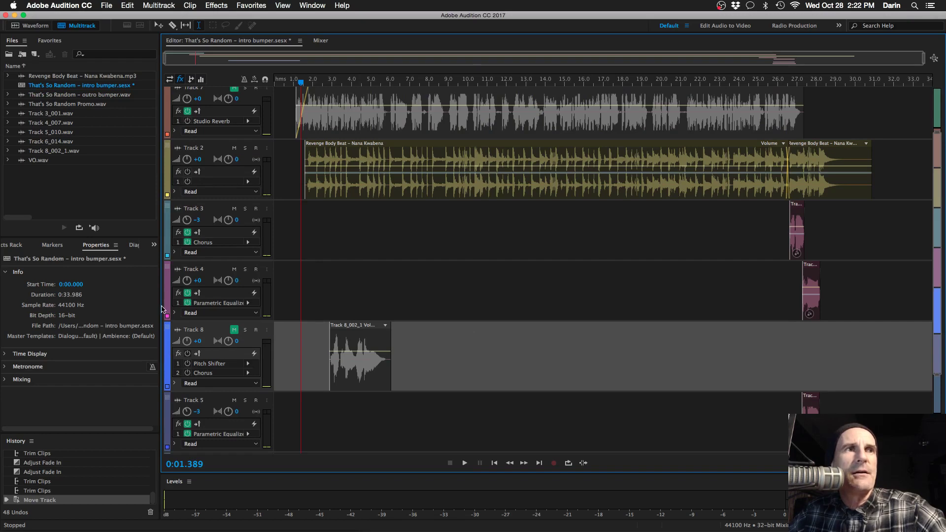
left_click_drag(157, 213, 234, 209)
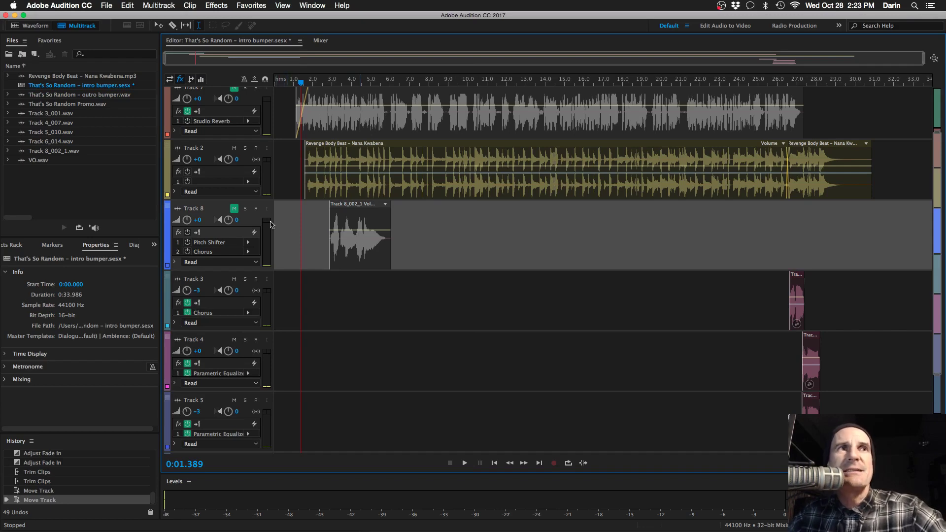
Step: Unmute Track 8, mute the Track 2 music, and play the Track 8 voice clip from just before its start
left_click(234, 209)
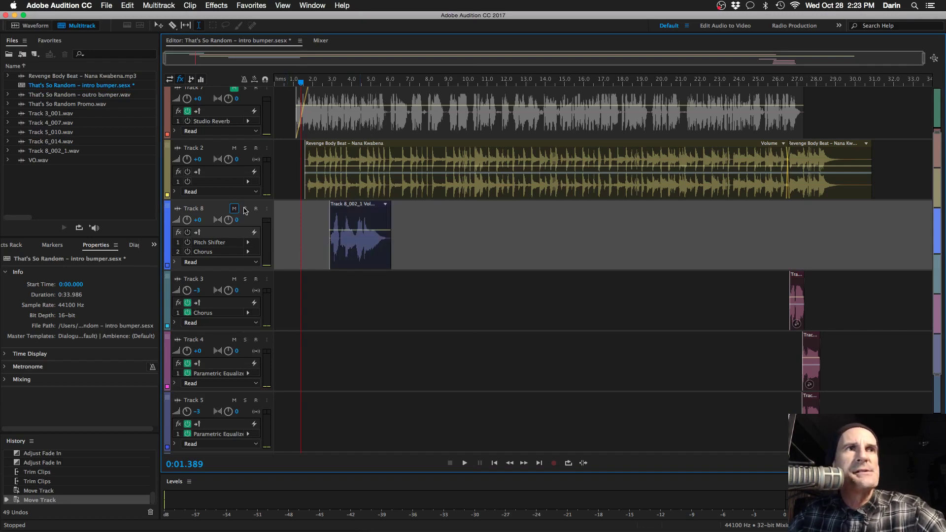
left_click(234, 148)
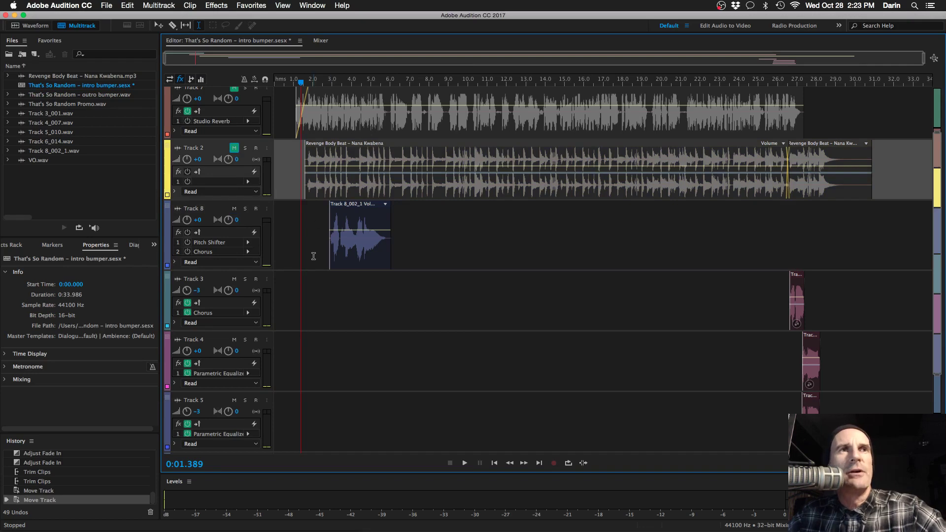
scroll(313, 256, "up", 2)
scroll(313, 256, "down", 2)
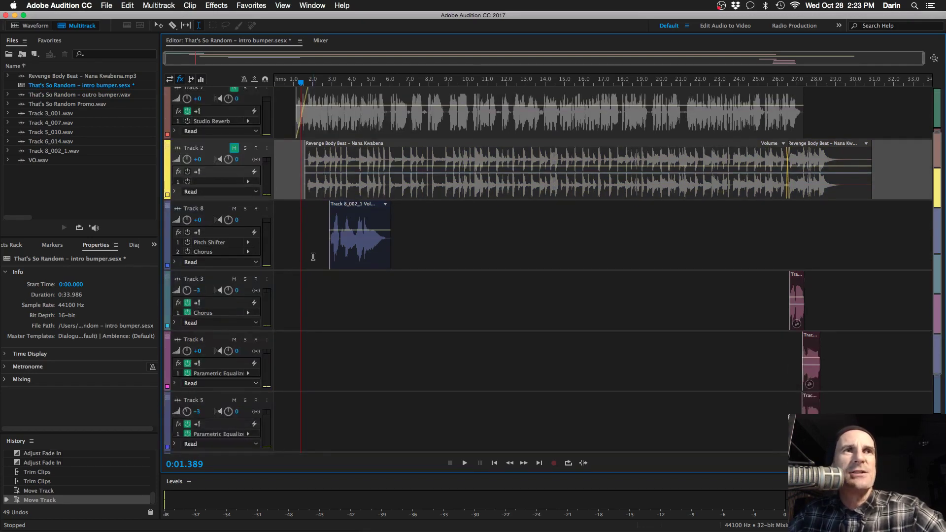
left_click(320, 251)
key("space")
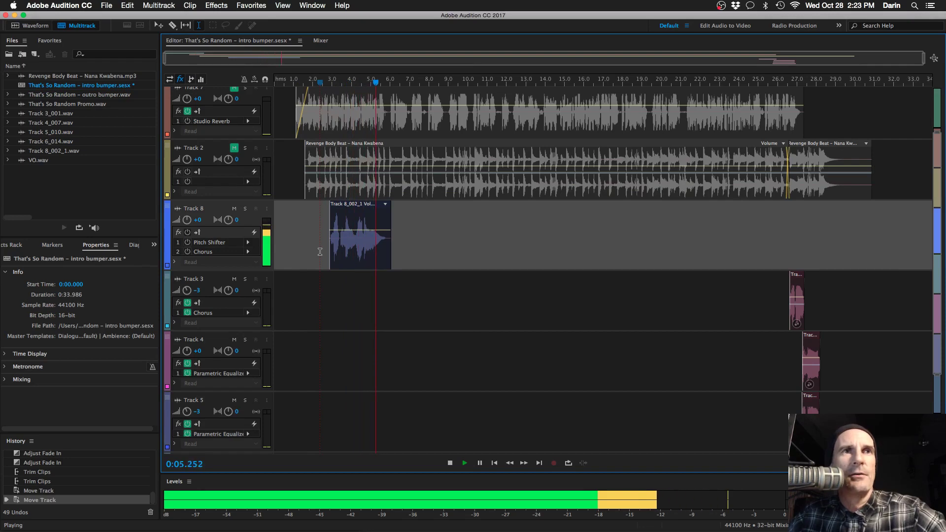
key("space")
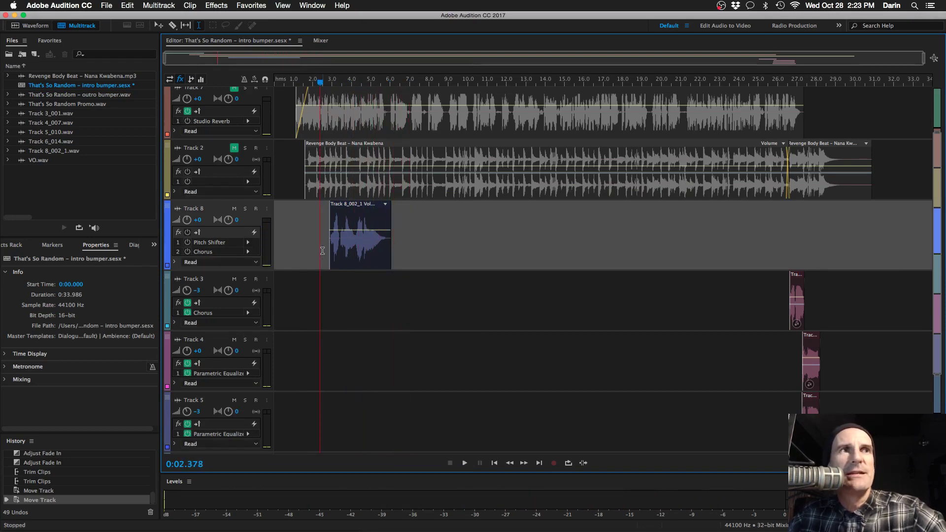
Step: Switch on the Pitch Shifter effect on Track 8 and play the voice clip to hear it
double_click(209, 242)
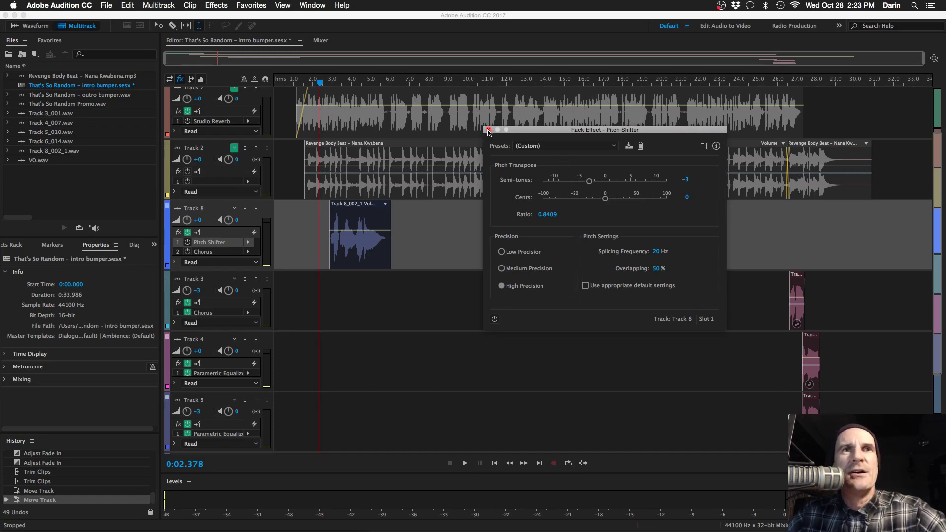
left_click(494, 319)
key("space")
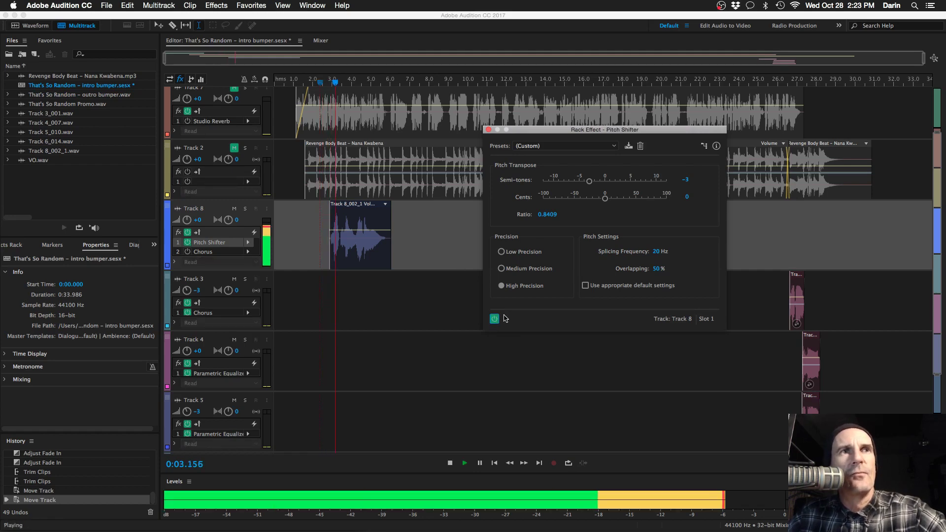
left_click(489, 130)
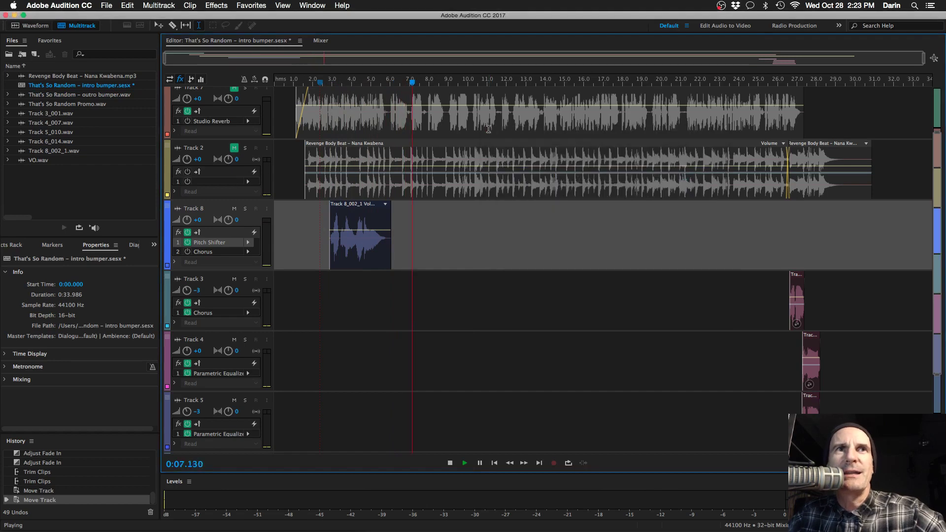
key("space")
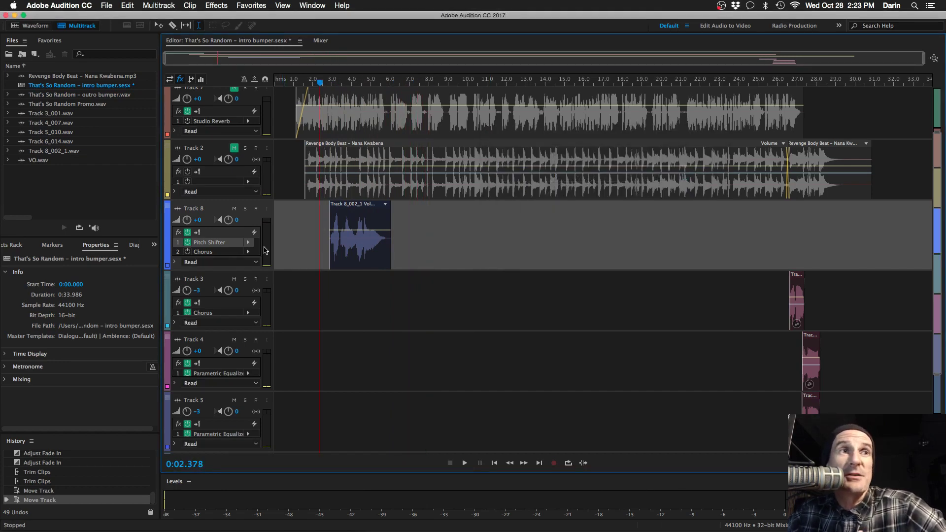
Step: Enable the Chorus and Studio Reverb effects on Track 8 and play the voice clip with all three effects
scroll(247, 262, "up", 3)
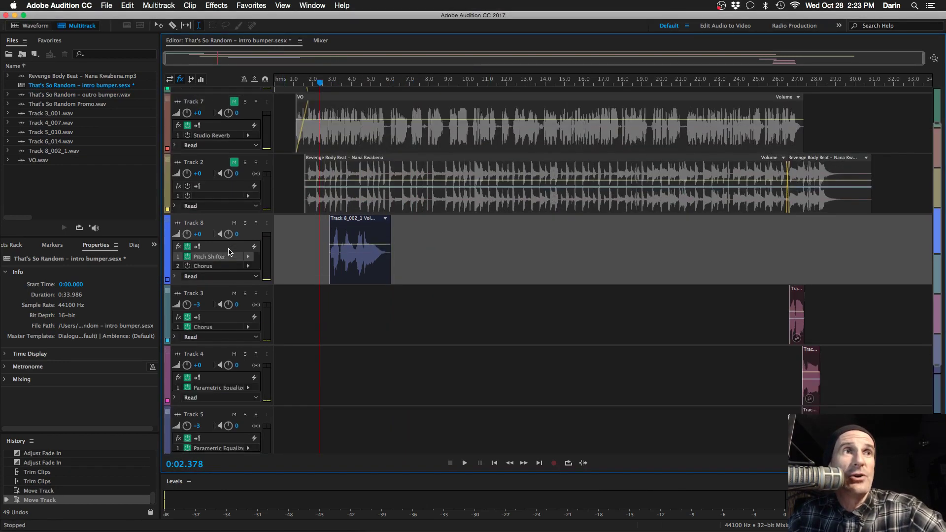
scroll(226, 256, "up", 2)
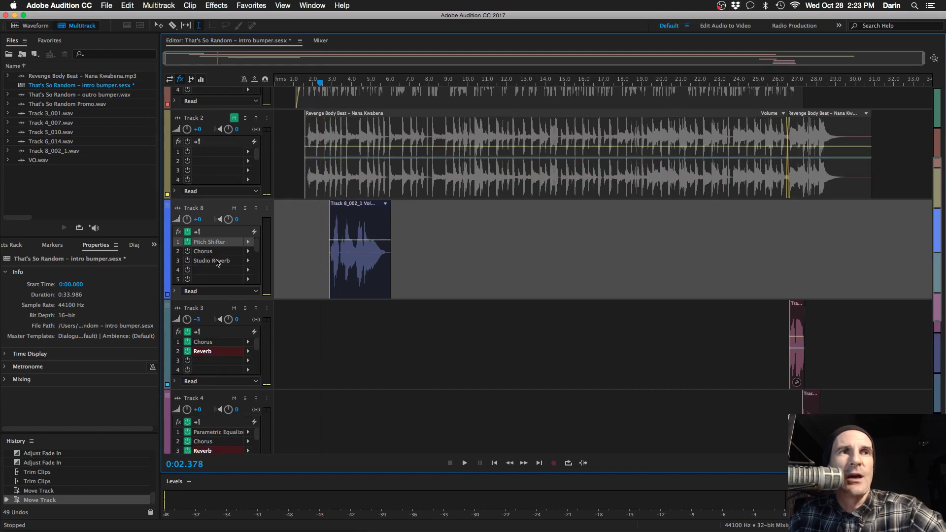
left_click(187, 252)
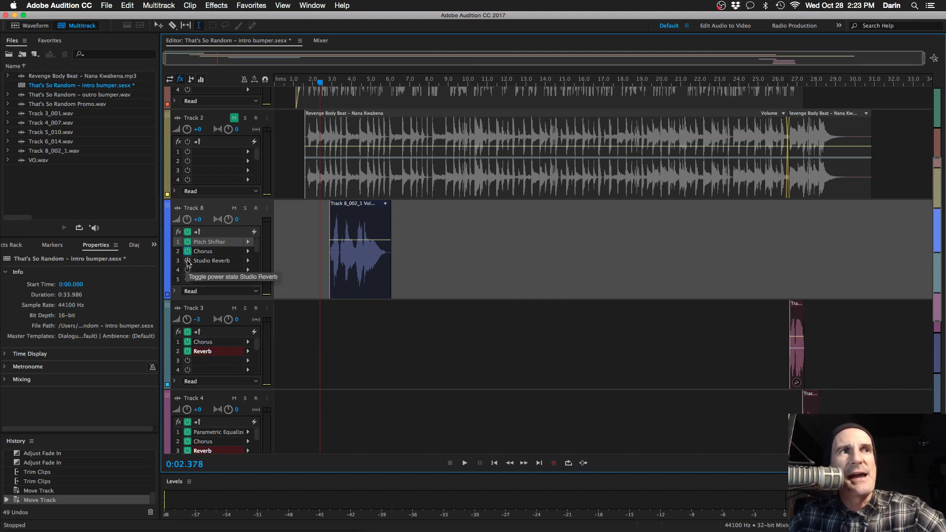
left_click(188, 262)
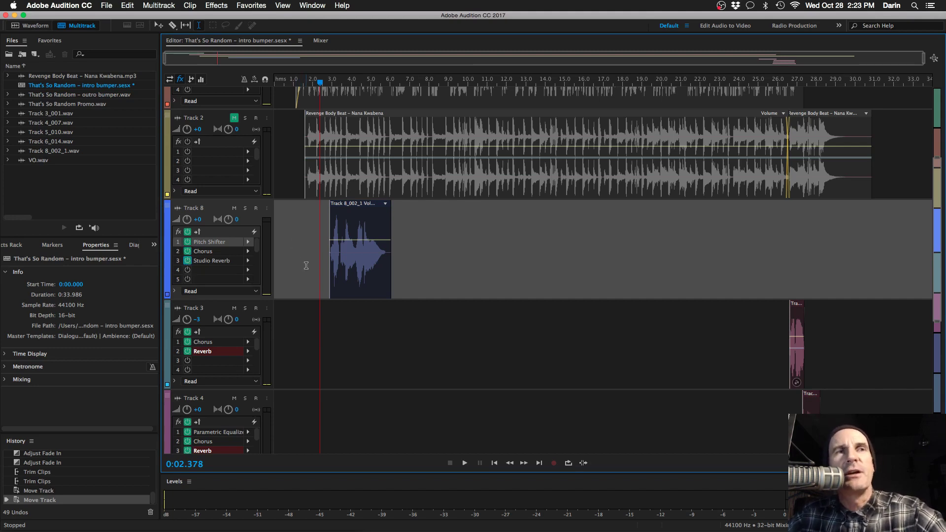
key("space")
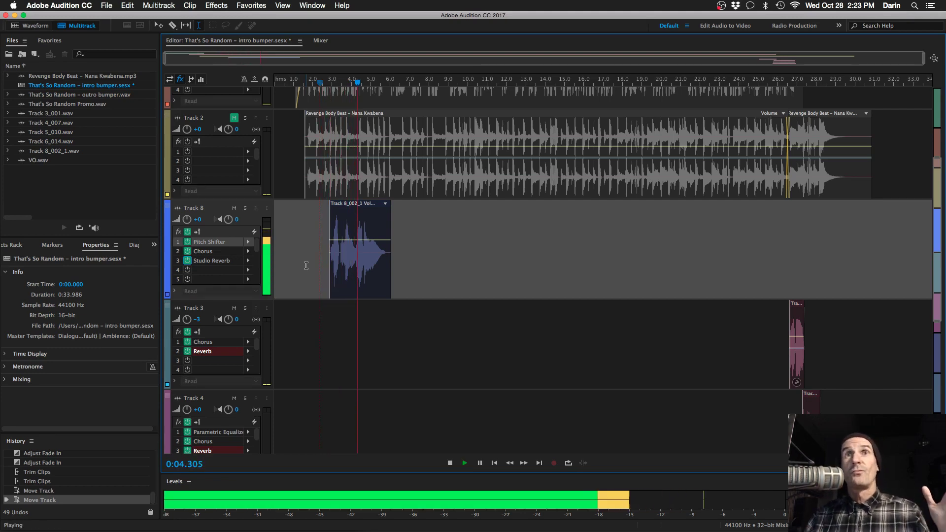
key("space")
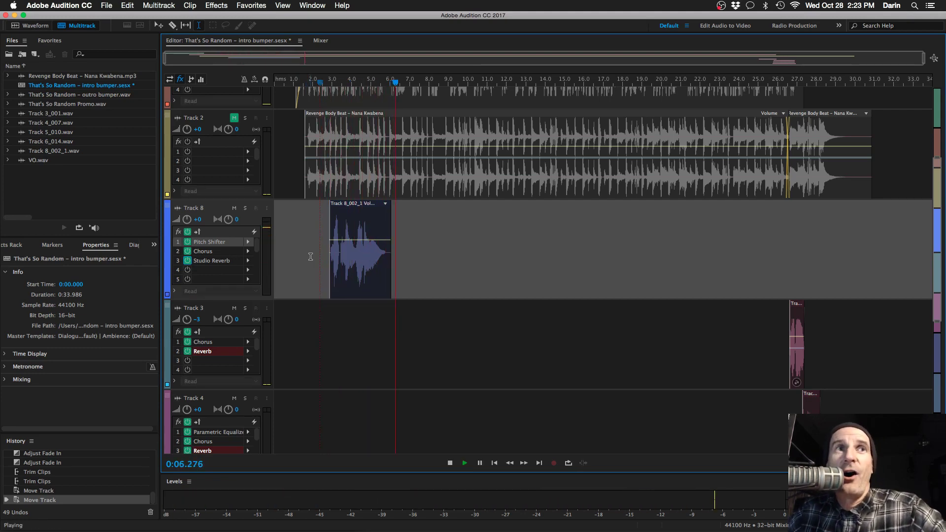
Step: Unmute the Track 2 music and play it together with the Track 8 voice from about 0:01.4
left_click(234, 118)
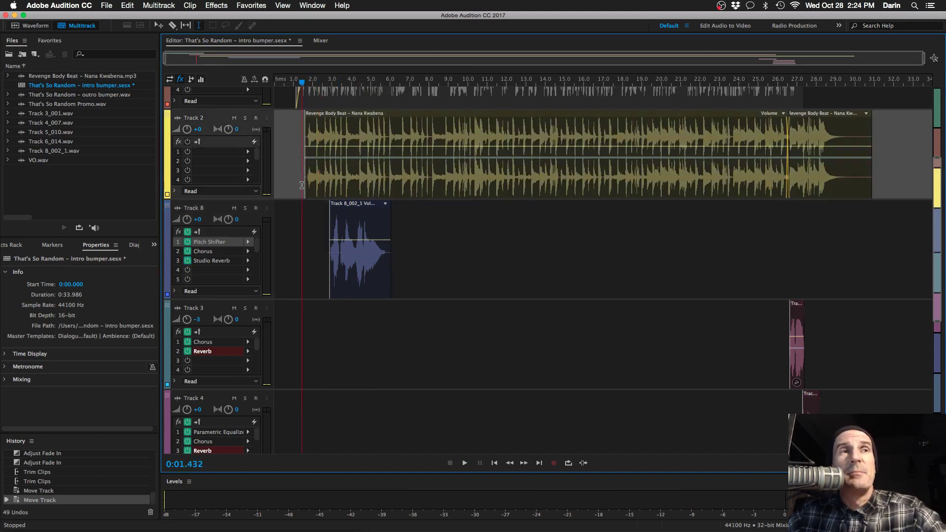
key("space")
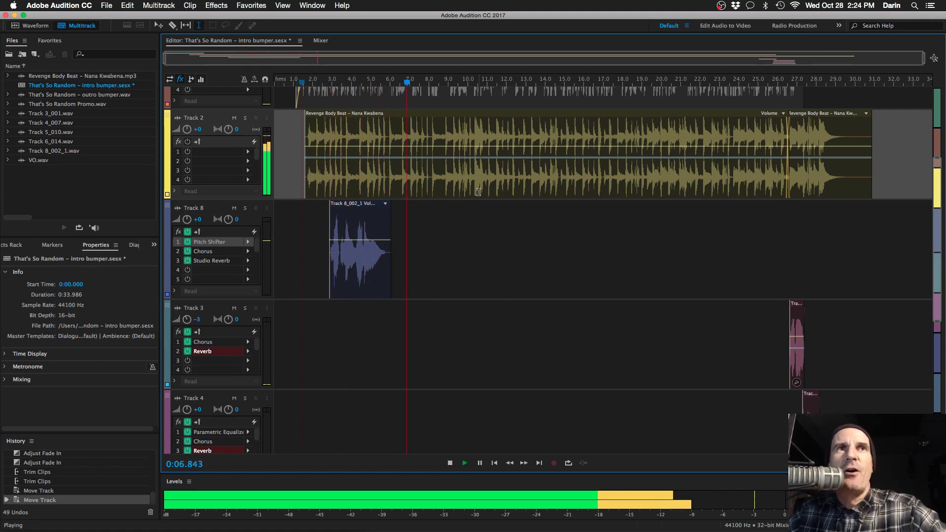
scroll(497, 228, "up", 2)
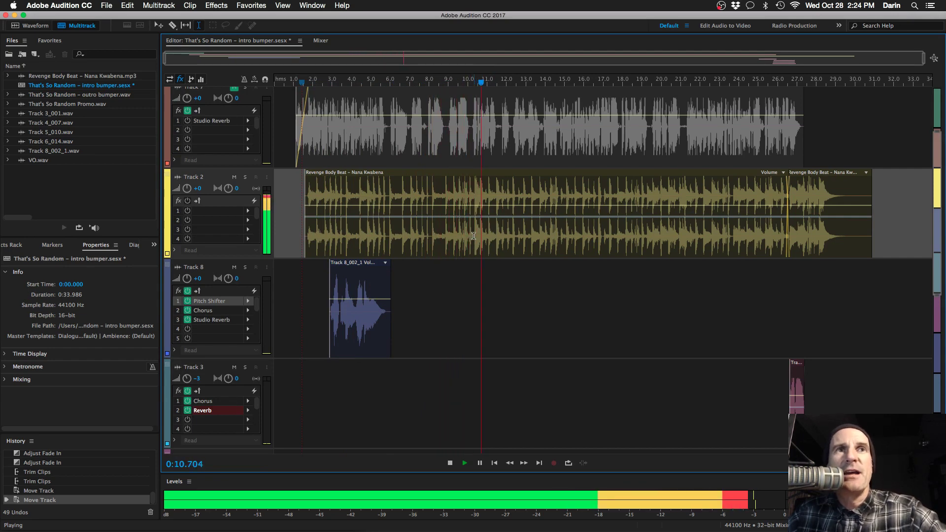
key("space")
Step: Split the first Track 2 music clip at about 0:10.3 and delete the long section between the cut and the ending clip
left_click(473, 236)
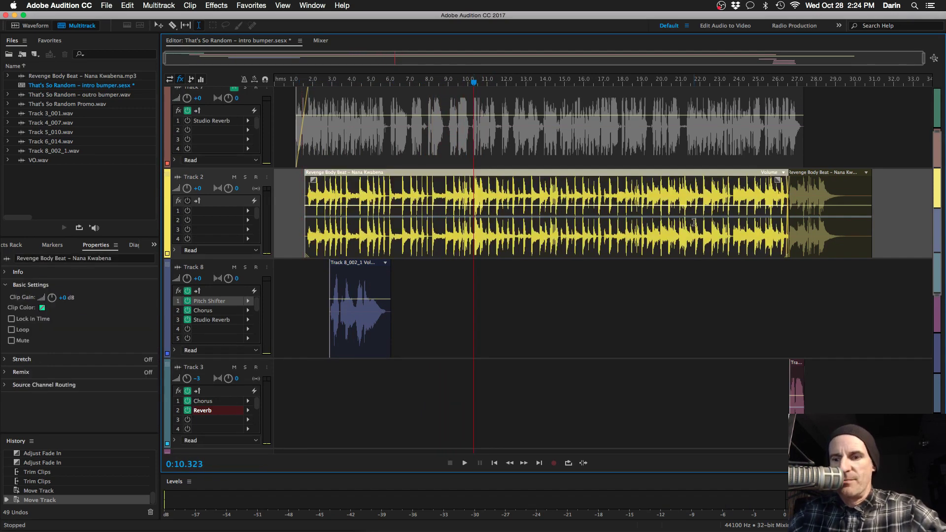
key("super+k")
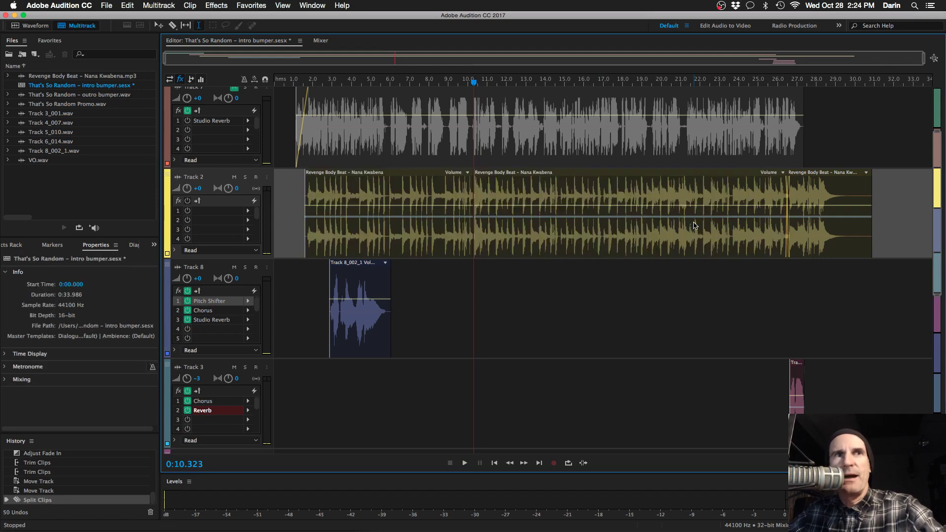
left_click(669, 235)
key("Delete")
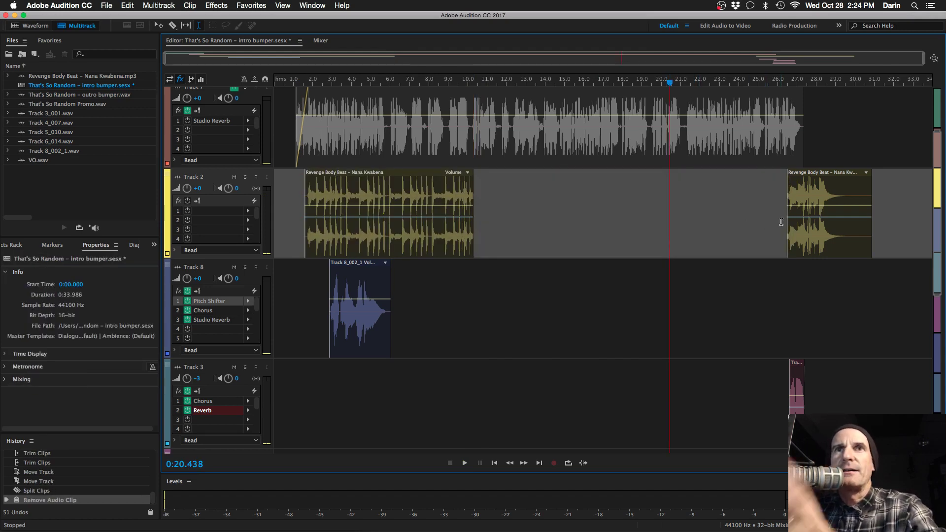
Step: Extend the end of the remaining first Track 2 music clip to about 0:10.6, checking it by playback
left_click(481, 231)
key("=")
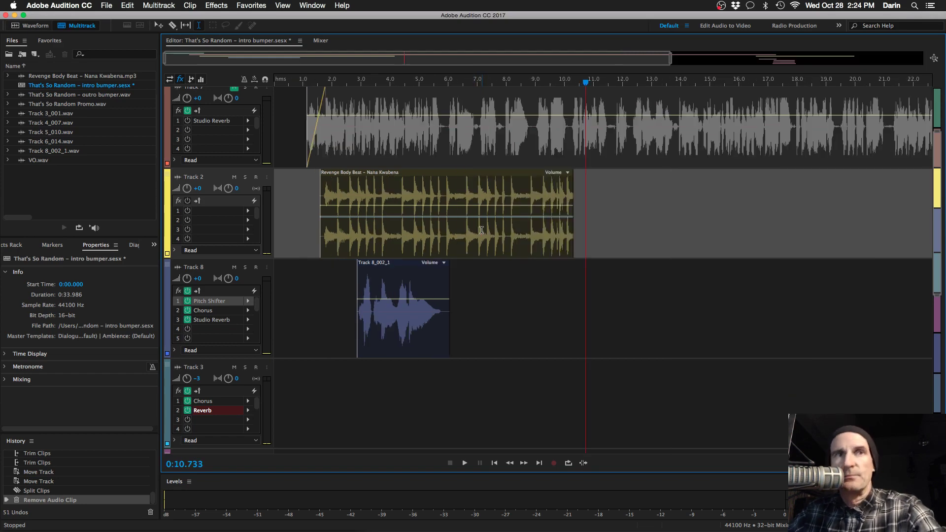
key("=")
mouse_move(562, 229)
left_mouse_down()
mouse_move(591, 229)
mouse_move(566, 227)
left_mouse_up()
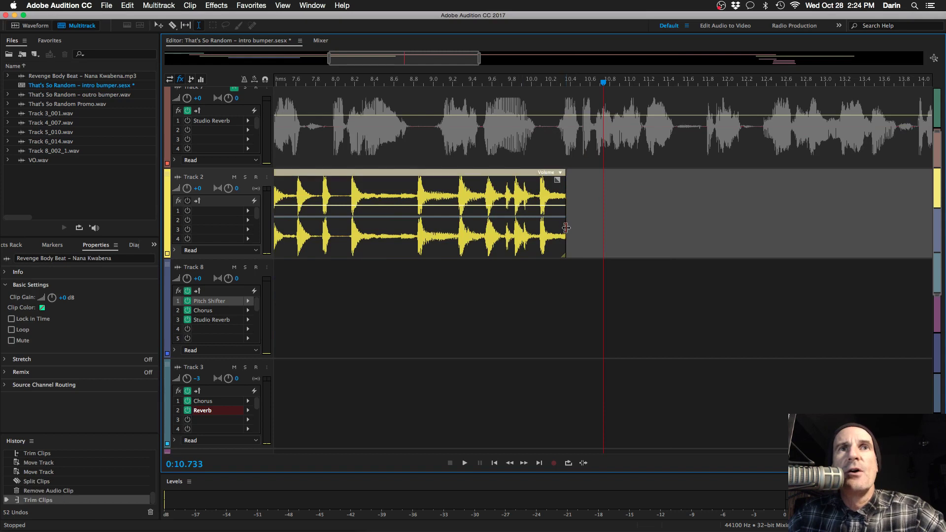
key("space")
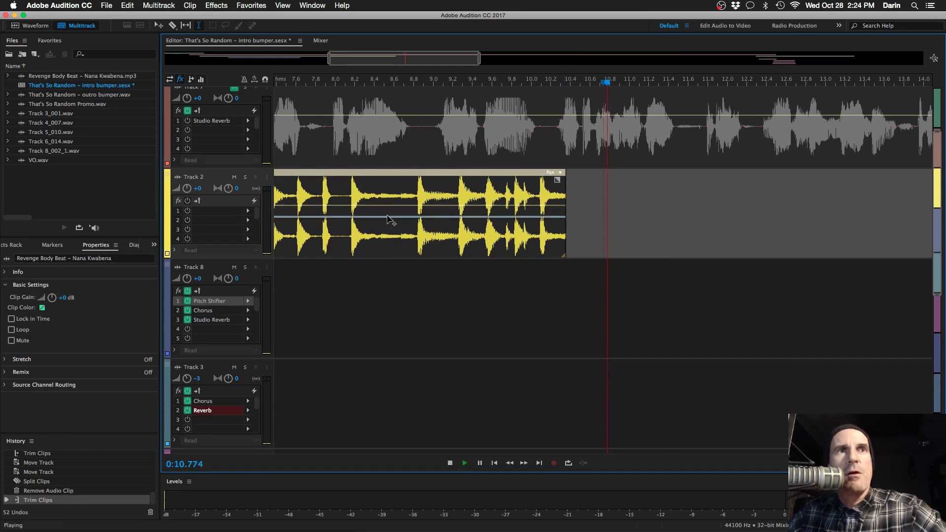
left_click(384, 235)
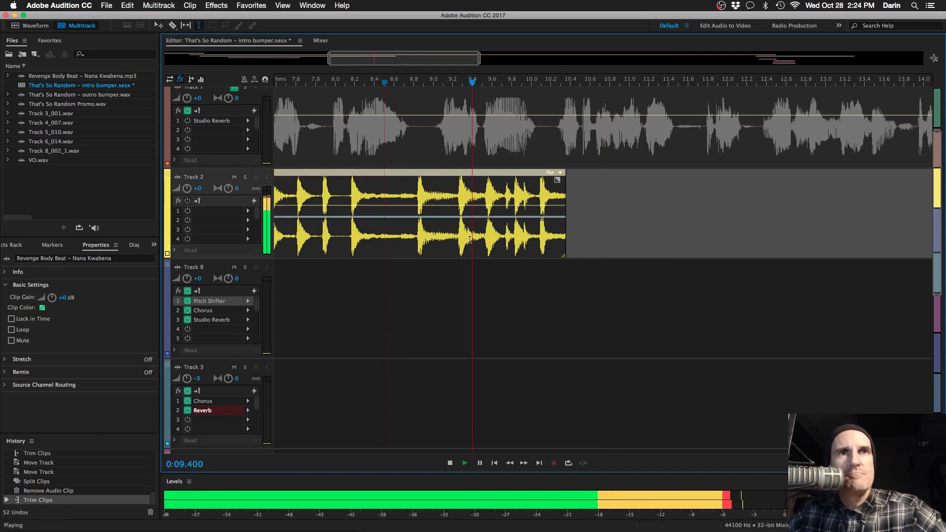
key("space")
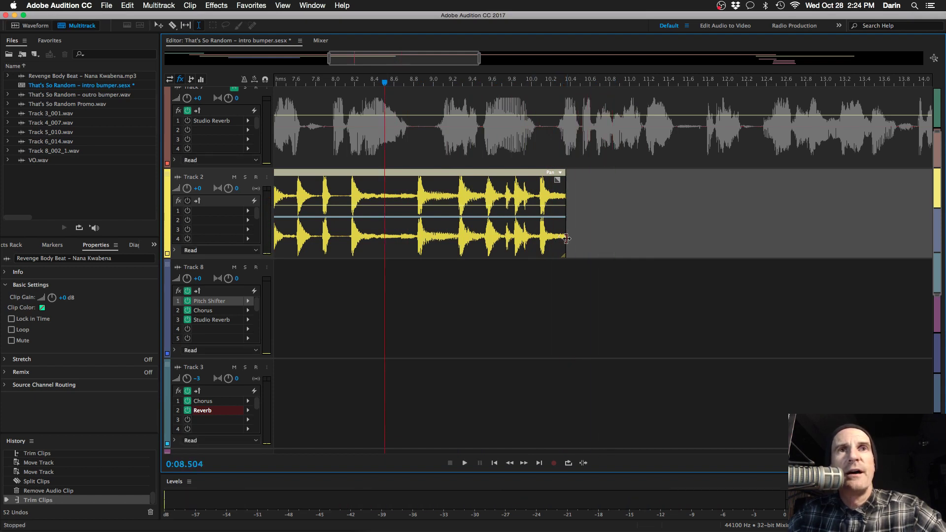
left_click_drag(566, 239, 594, 246)
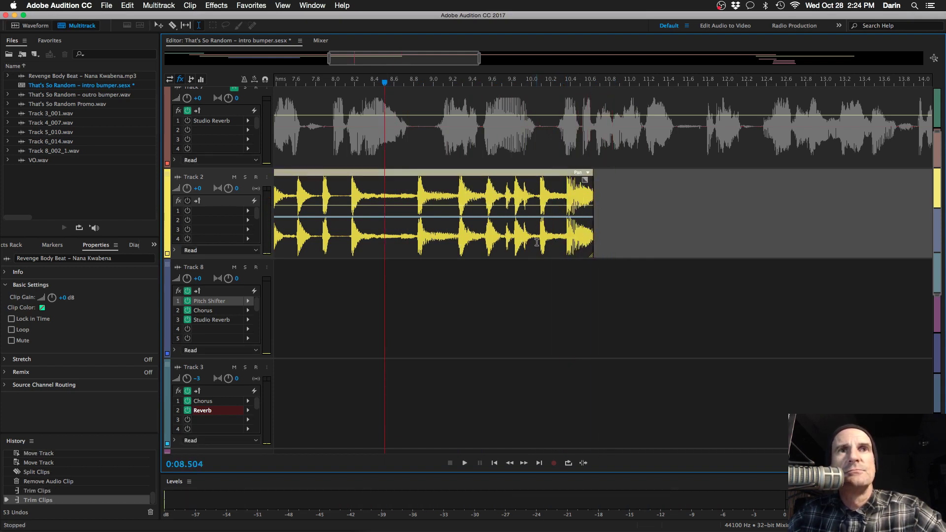
left_click(537, 242)
key("space")
key("space")
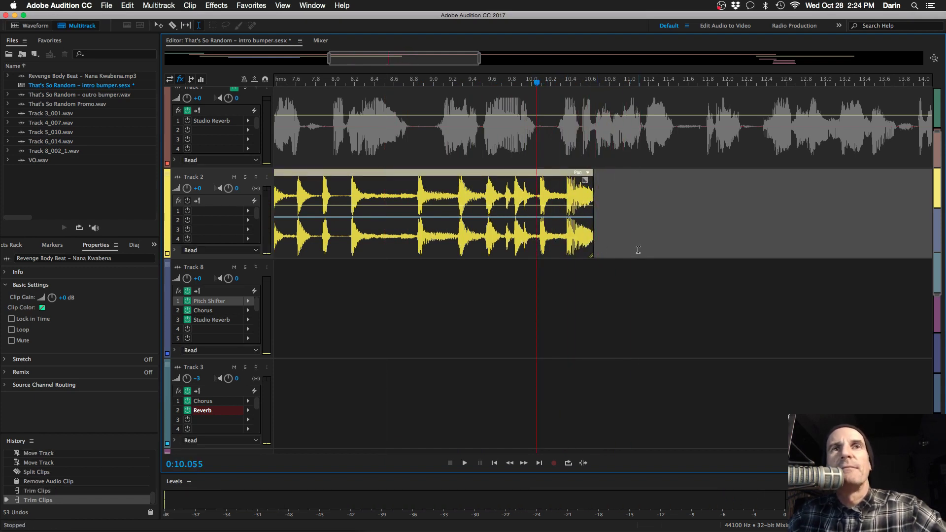
Step: Add a linear fade-out to the Track 2 music clip from about 0:06 to its end and play the result
scroll(637, 248, "down", 3)
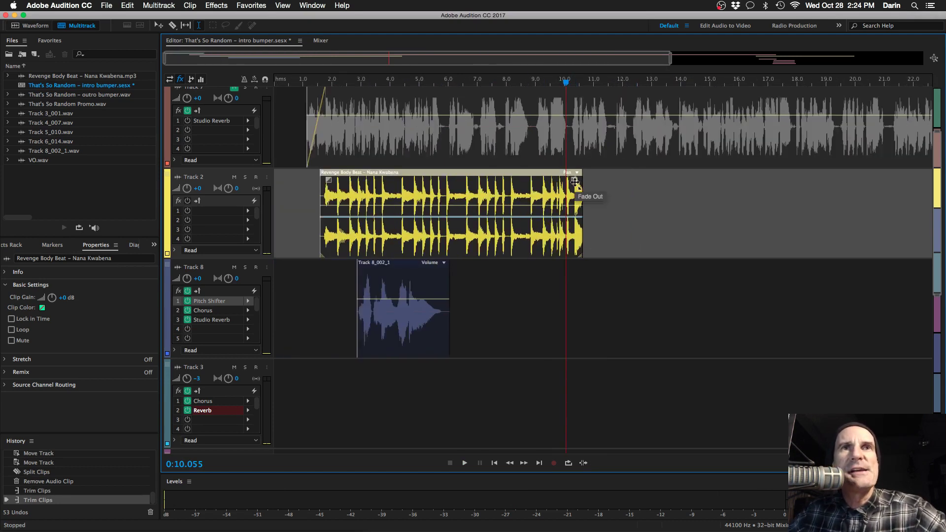
left_click_drag(573, 179, 440, 193)
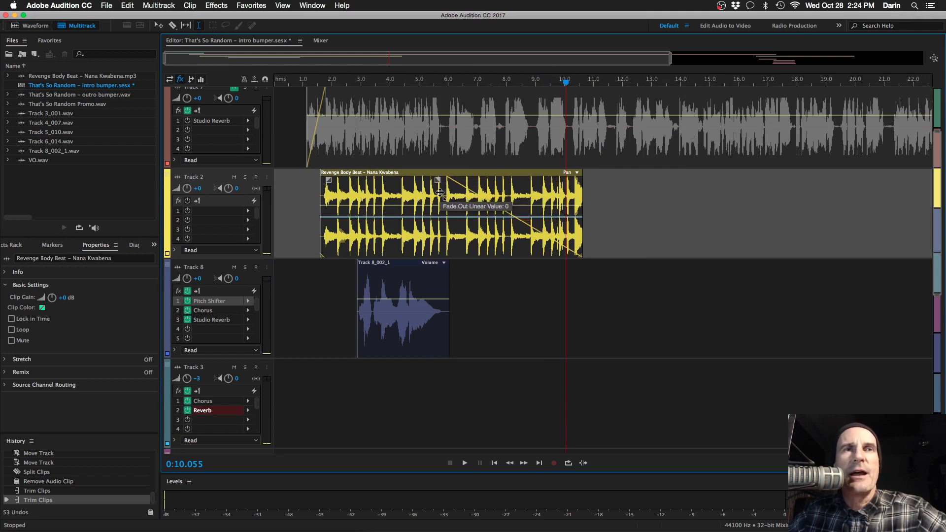
left_click_drag(440, 194, 440, 193)
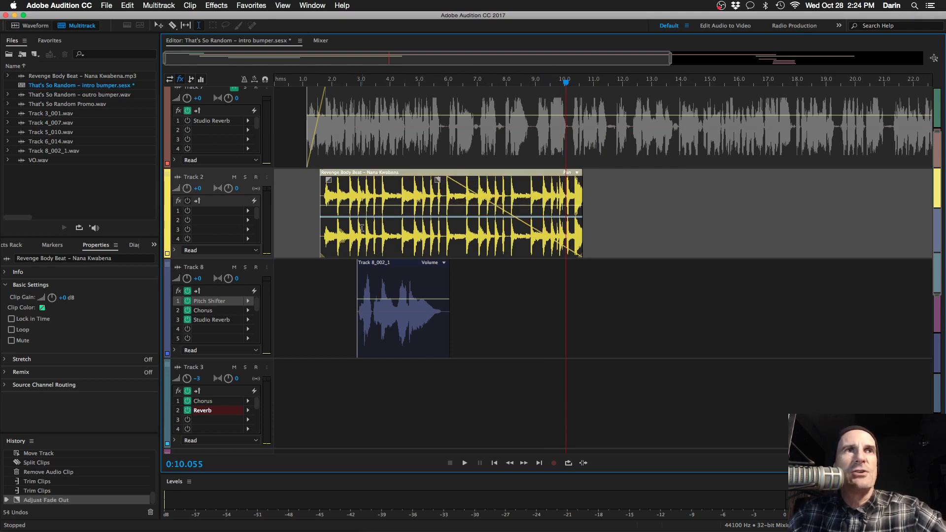
left_click(317, 232)
key("space")
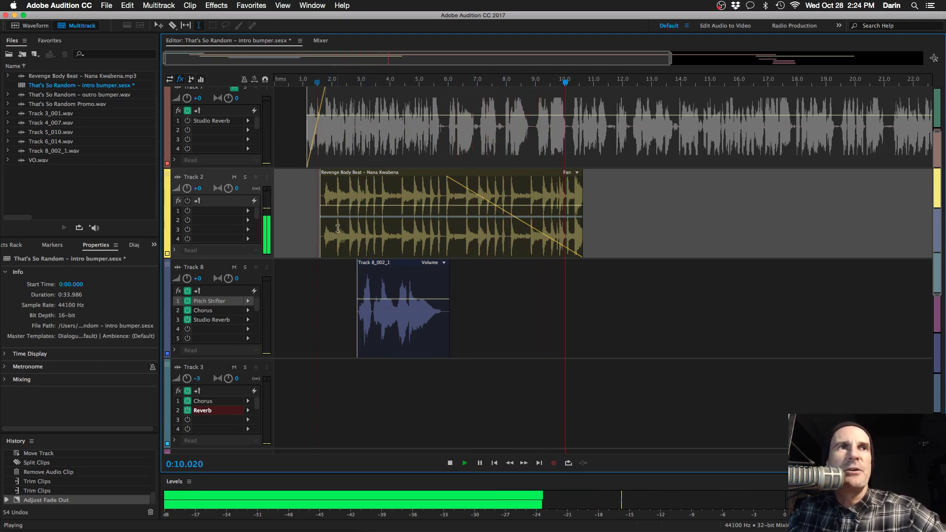
key("space")
Step: Select the time range around the music clip, about 0:01.5 to 0:10.7, and mix down that time selection to a new file
left_click_drag(316, 235, 585, 246)
right_click(522, 320)
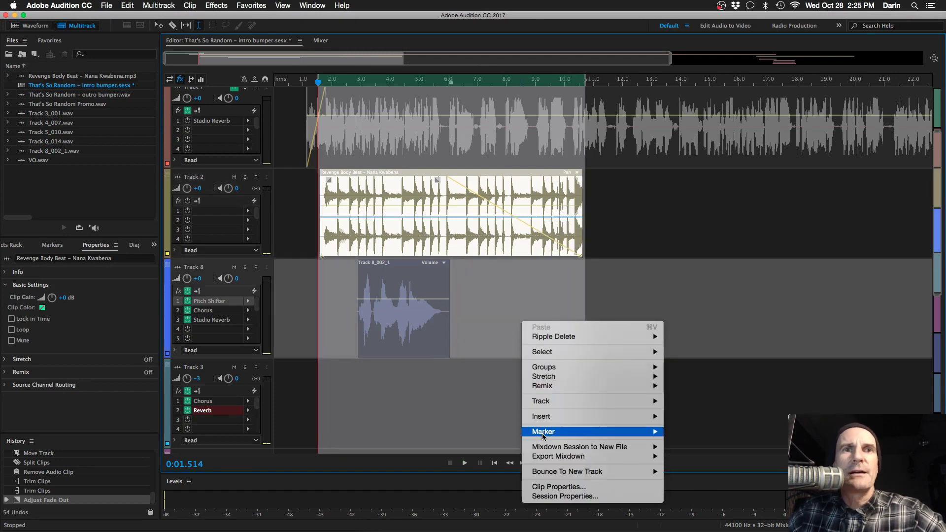
mouse_move(540, 447)
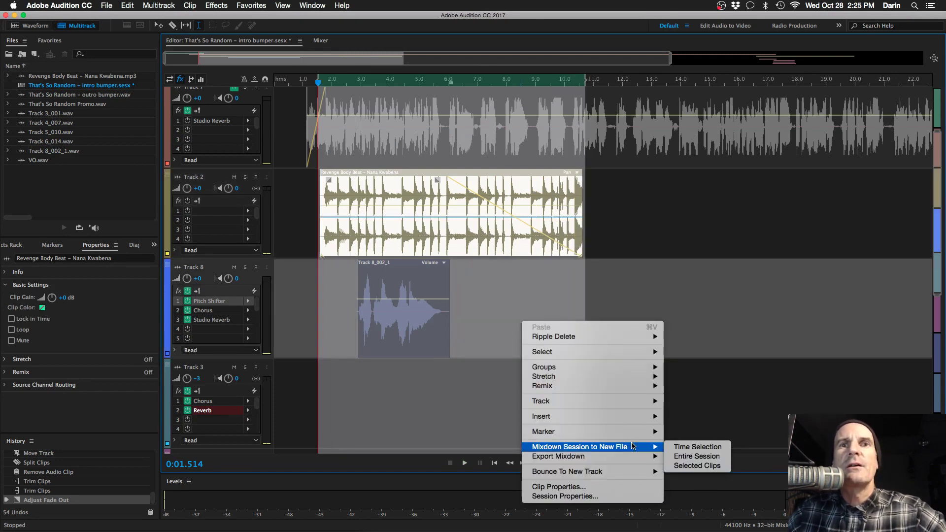
left_click(674, 449)
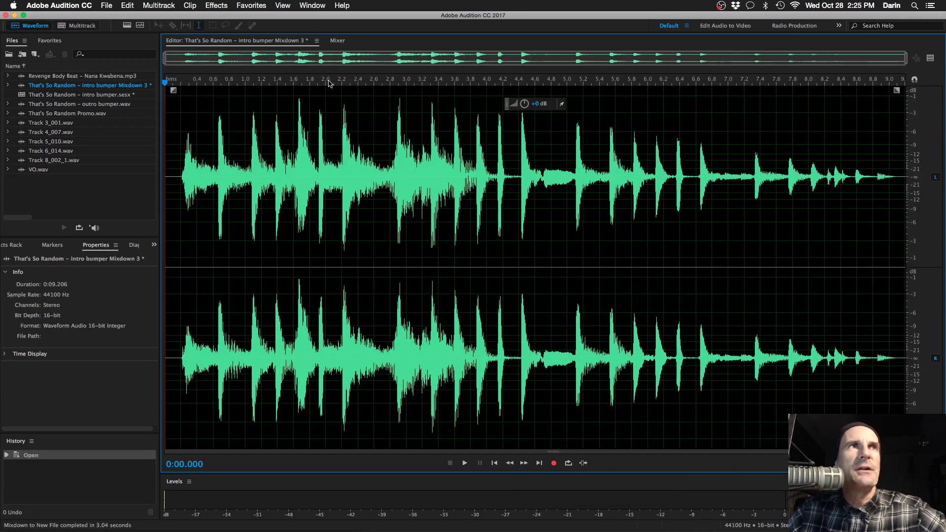
Step: Apply the Hard Limiter to the intro bumper mixdown with maximum amplitude at -3 dB and input boost at 3 dB
left_click(217, 5)
mouse_move(227, 123)
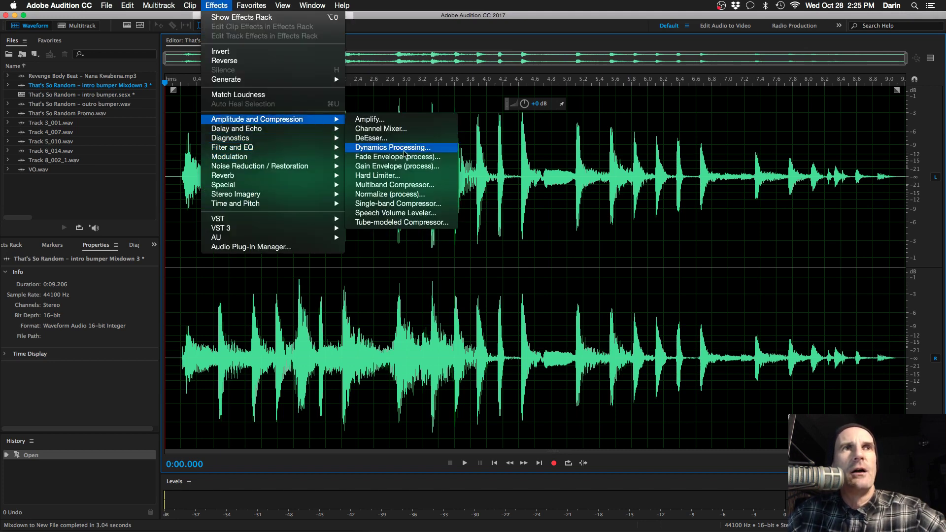
left_click(407, 175)
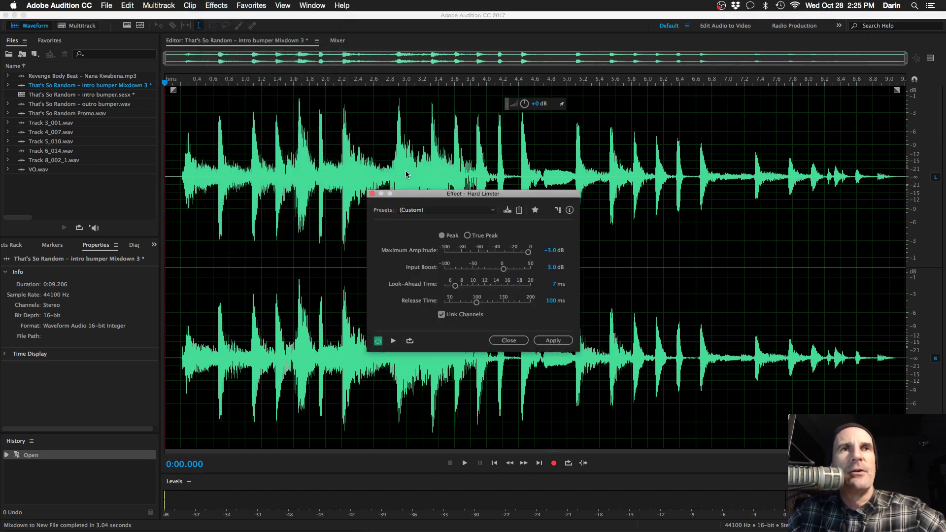
left_click(548, 250)
type("-3")
key("Return")
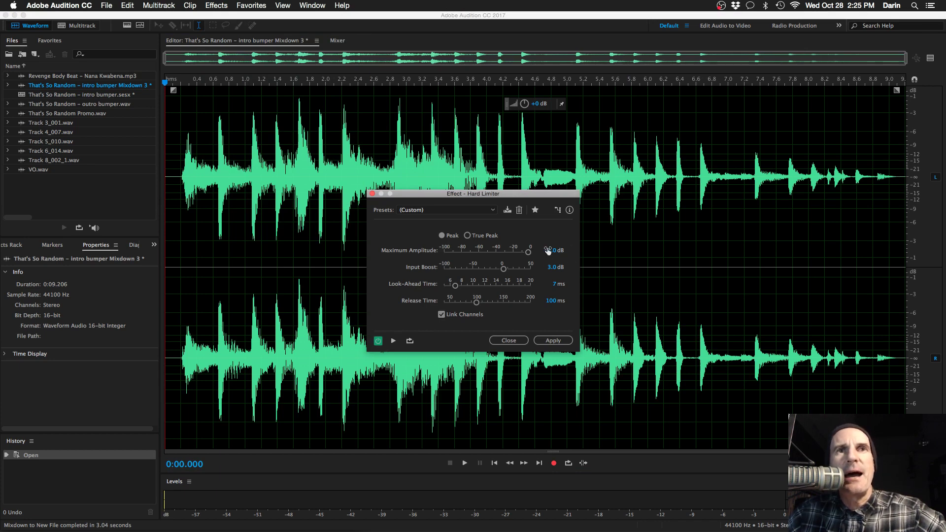
left_click(556, 340)
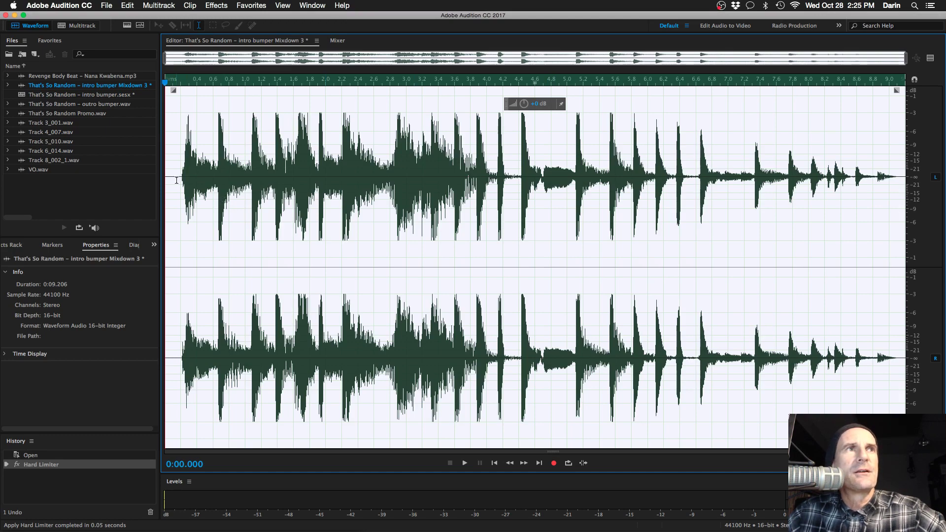
Step: Delete the silence of about 0.21 s at the start of the intro bumper mixdown
left_click(178, 179)
scroll(178, 186, "up", 5)
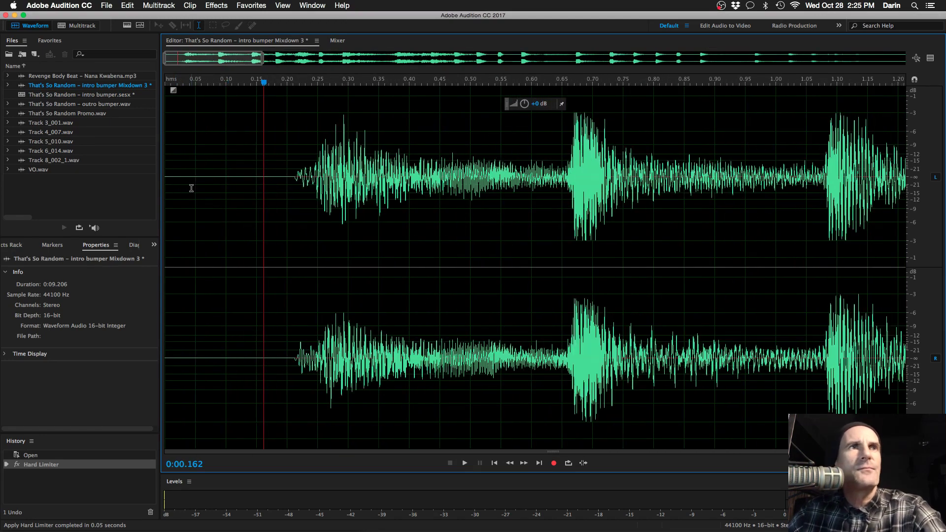
left_click_drag(293, 178, 108, 183)
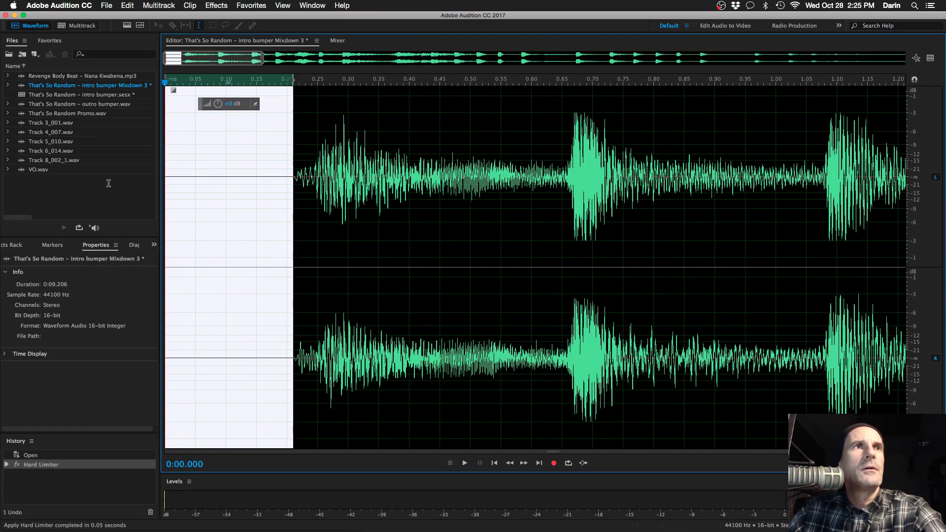
key("Delete")
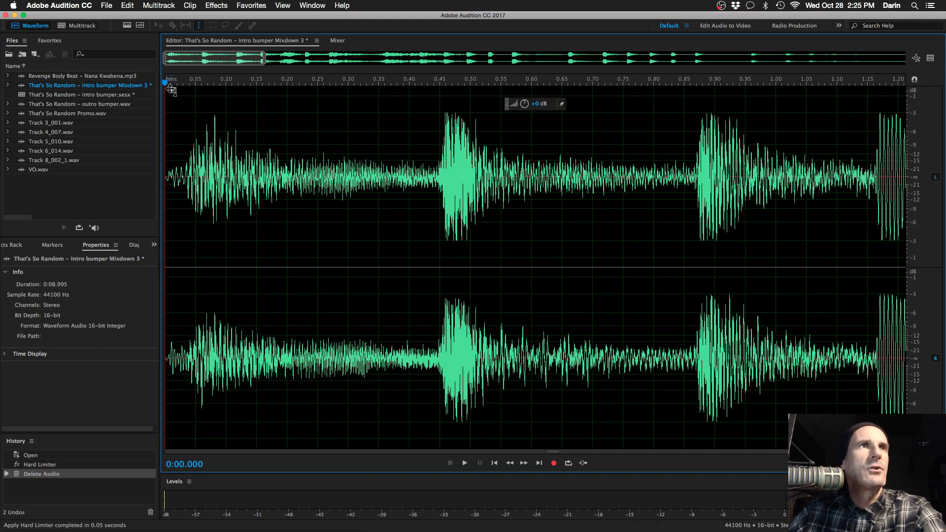
Step: Add a very short fade-in and fade-out to the ends of the intro bumper mixdown and play it from the beginning
left_click_drag(170, 89, 174, 92)
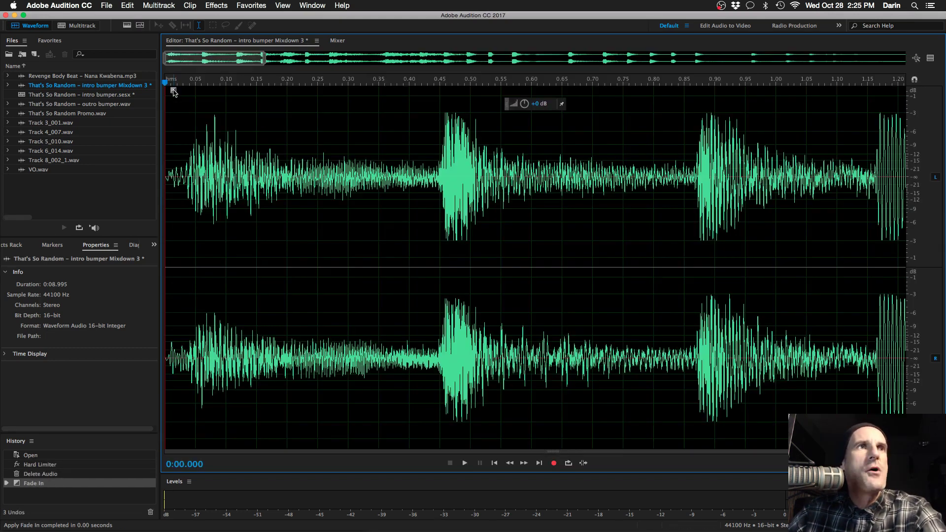
key("End")
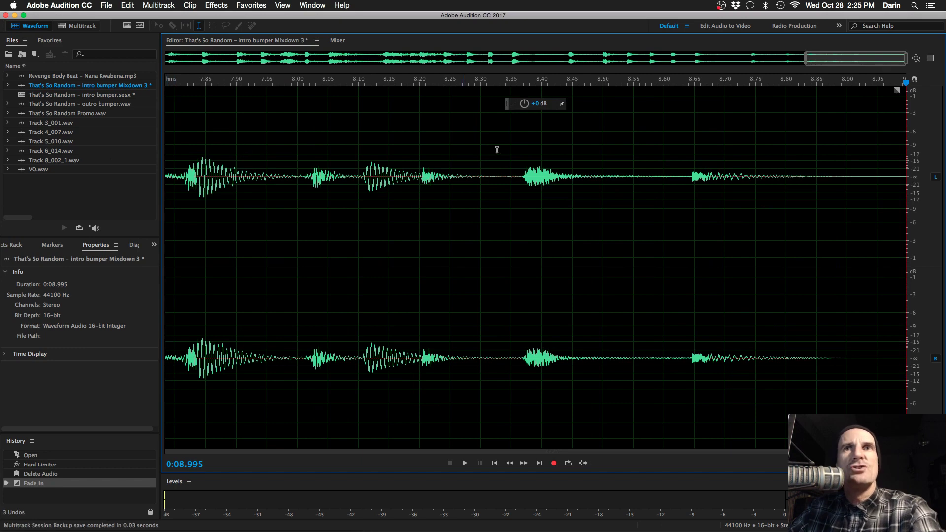
left_click_drag(896, 90, 887, 92)
key("backslash")
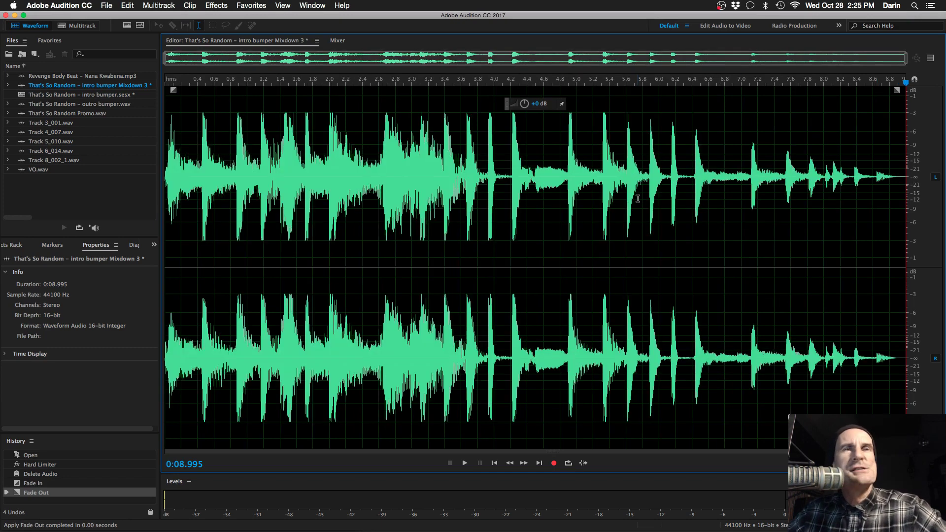
key("Home")
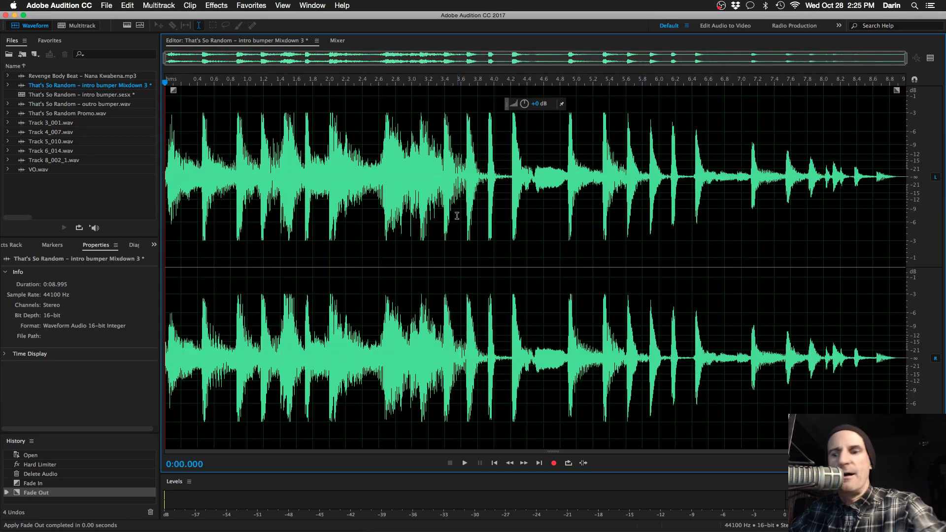
key("space")
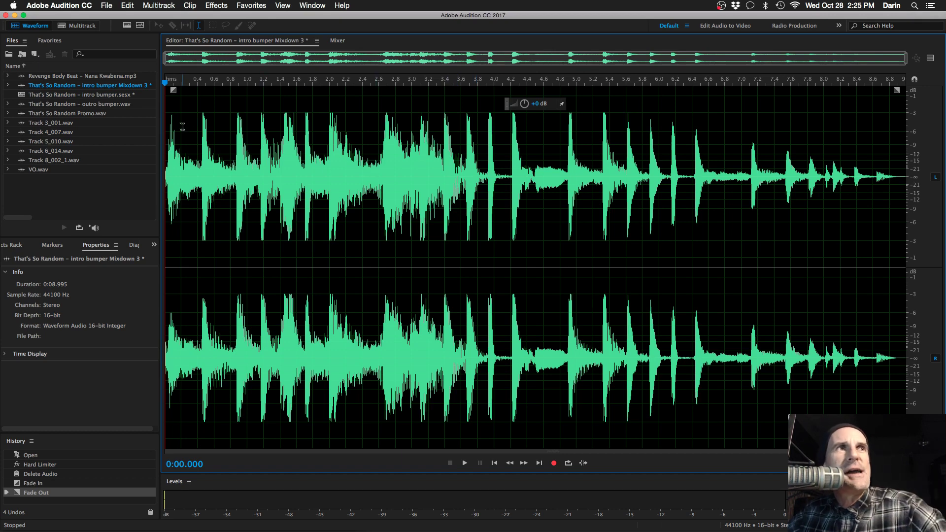
Step: Clear the time selection in the multitrack session, and open and play That's So Random – outro bumper.wav
left_click(61, 27)
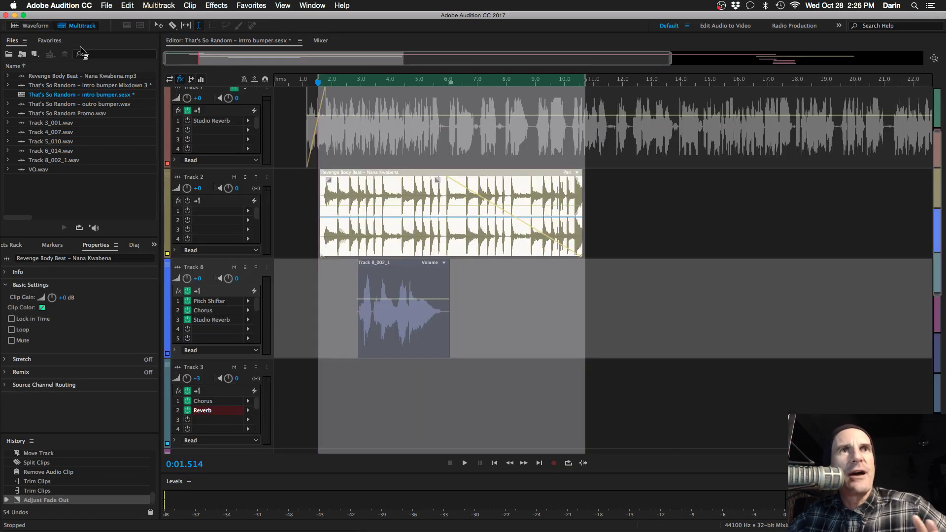
left_click(473, 305)
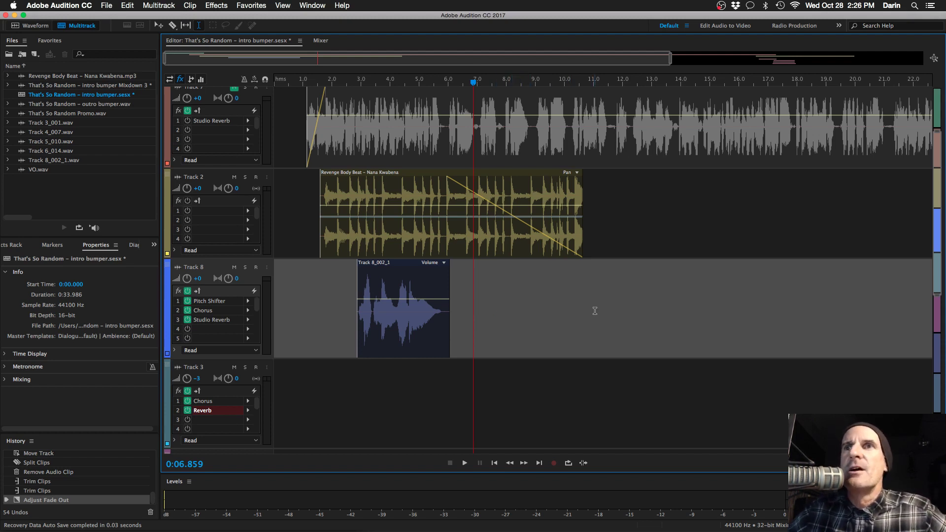
double_click(70, 105)
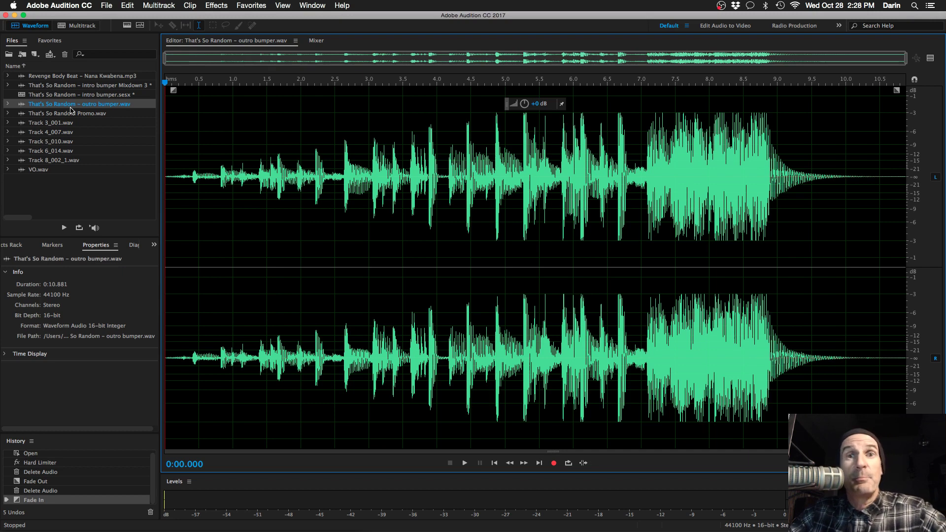
key("space")
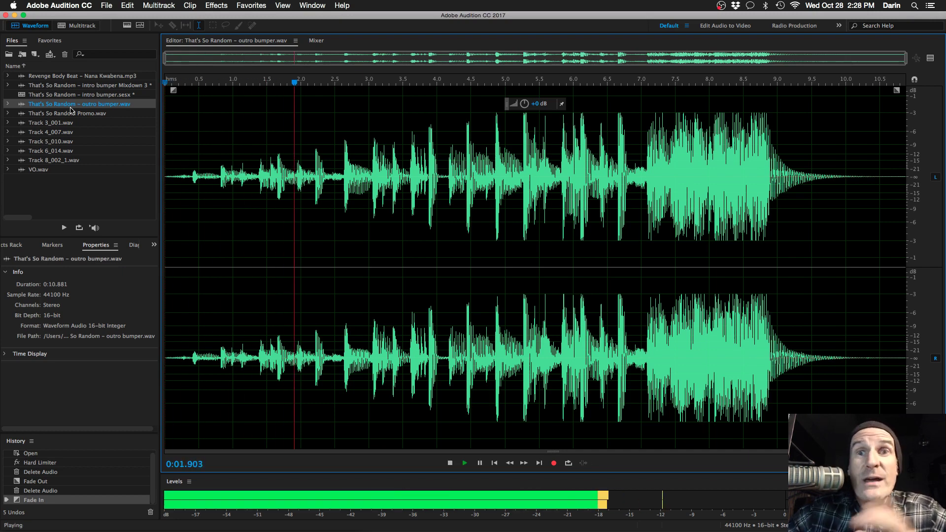